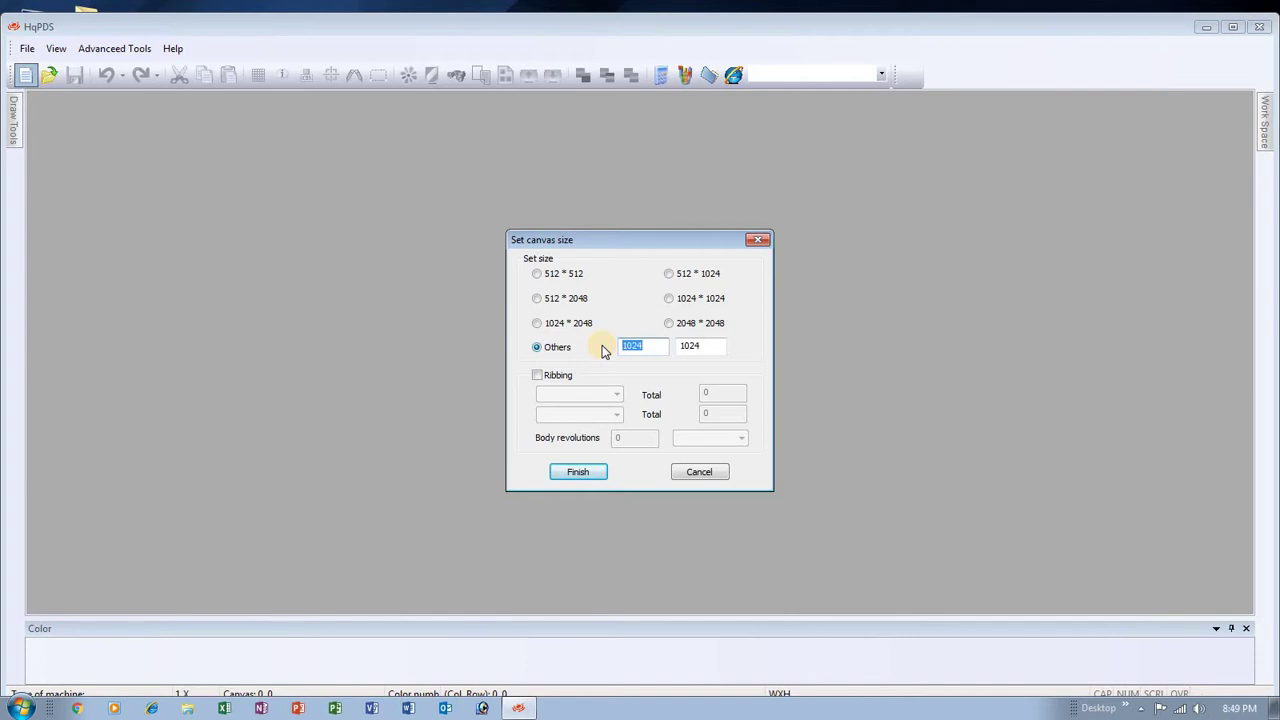
Set a custom canvas size of 520 by 520
type("520")
double_click(680, 346)
type("52")
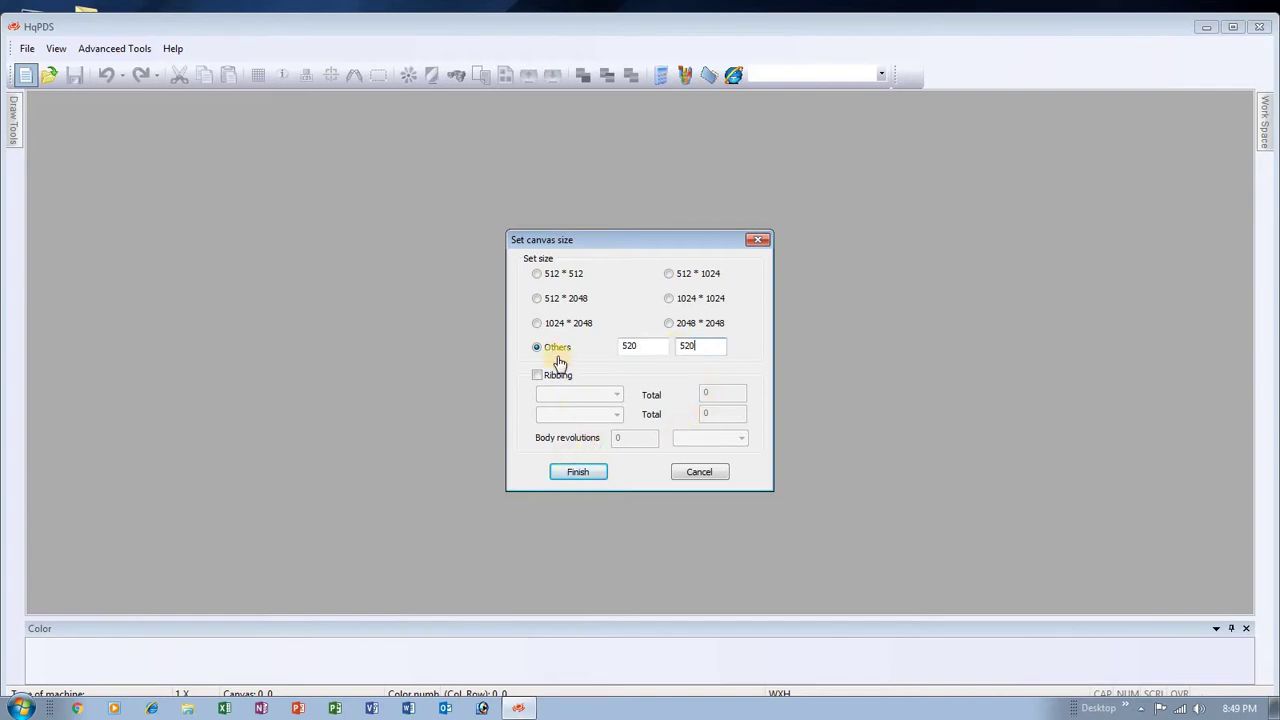
Create the new pattern with the 2048 * 2048 canvas size
left_click(668, 326)
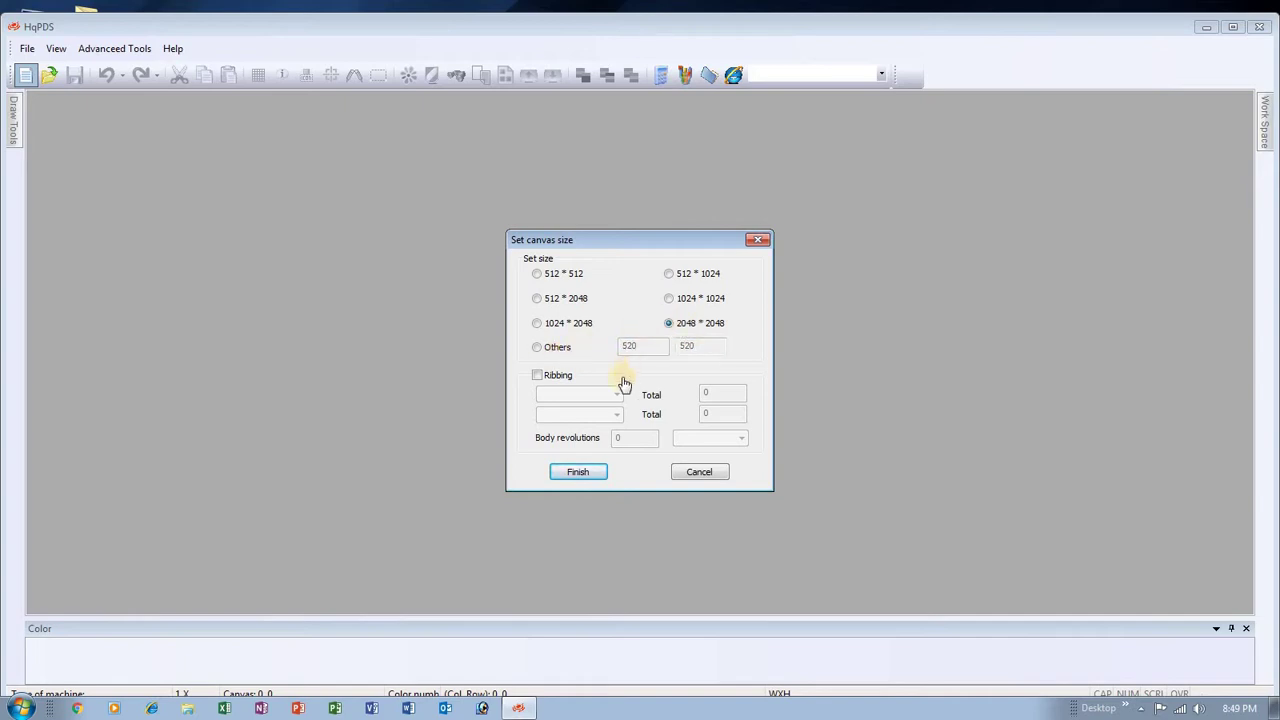
left_click(576, 472)
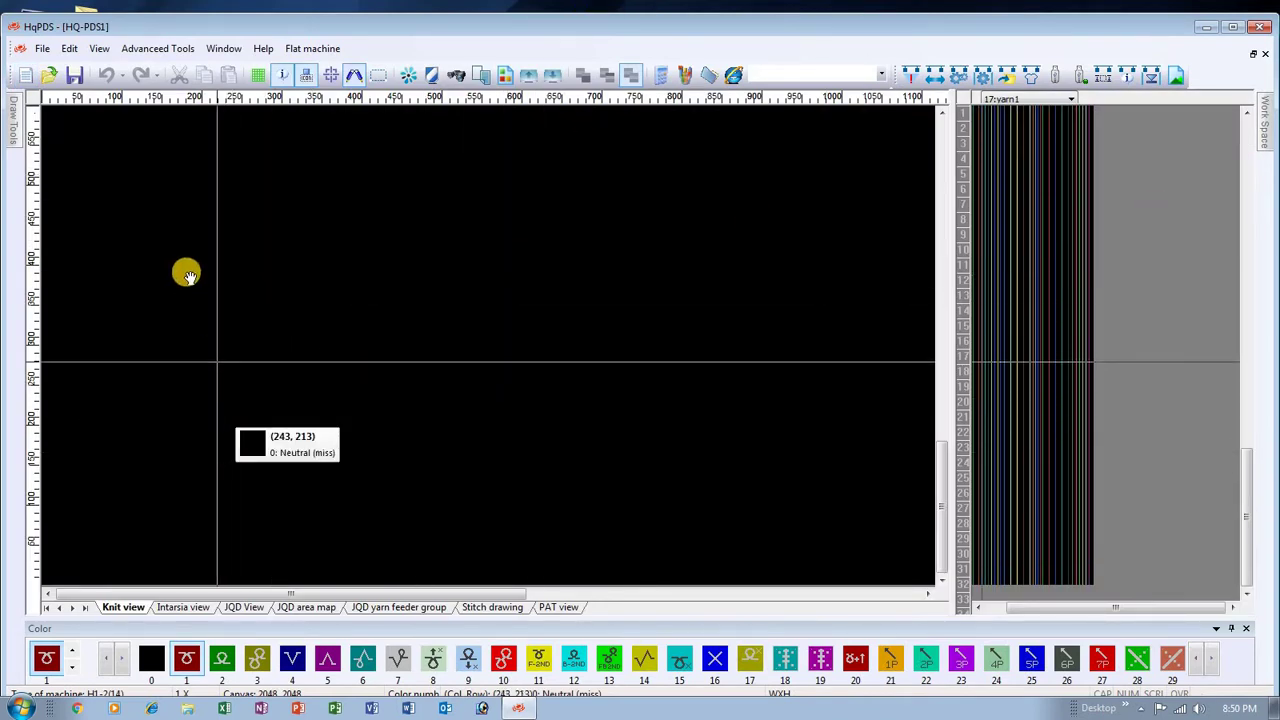
Open the Craft Bill and start a new blank form in it
scroll(170, 277, "up", 3)
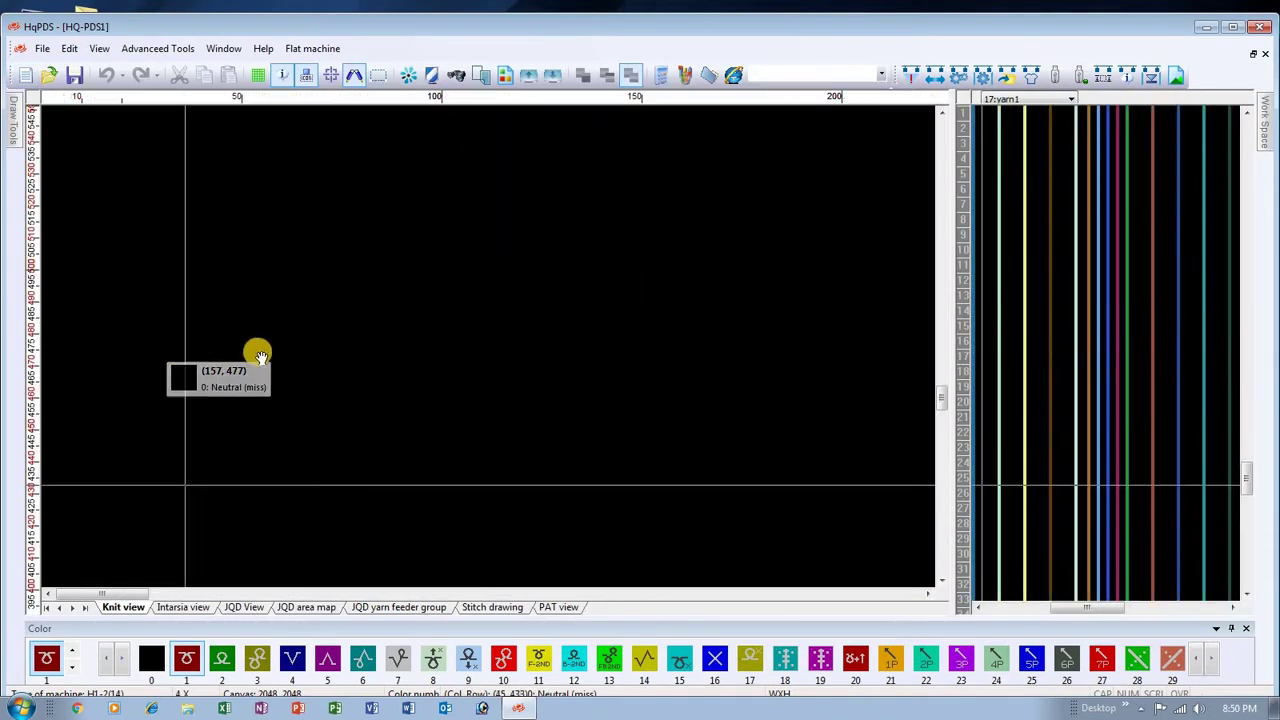
scroll(258, 355, "up", 3)
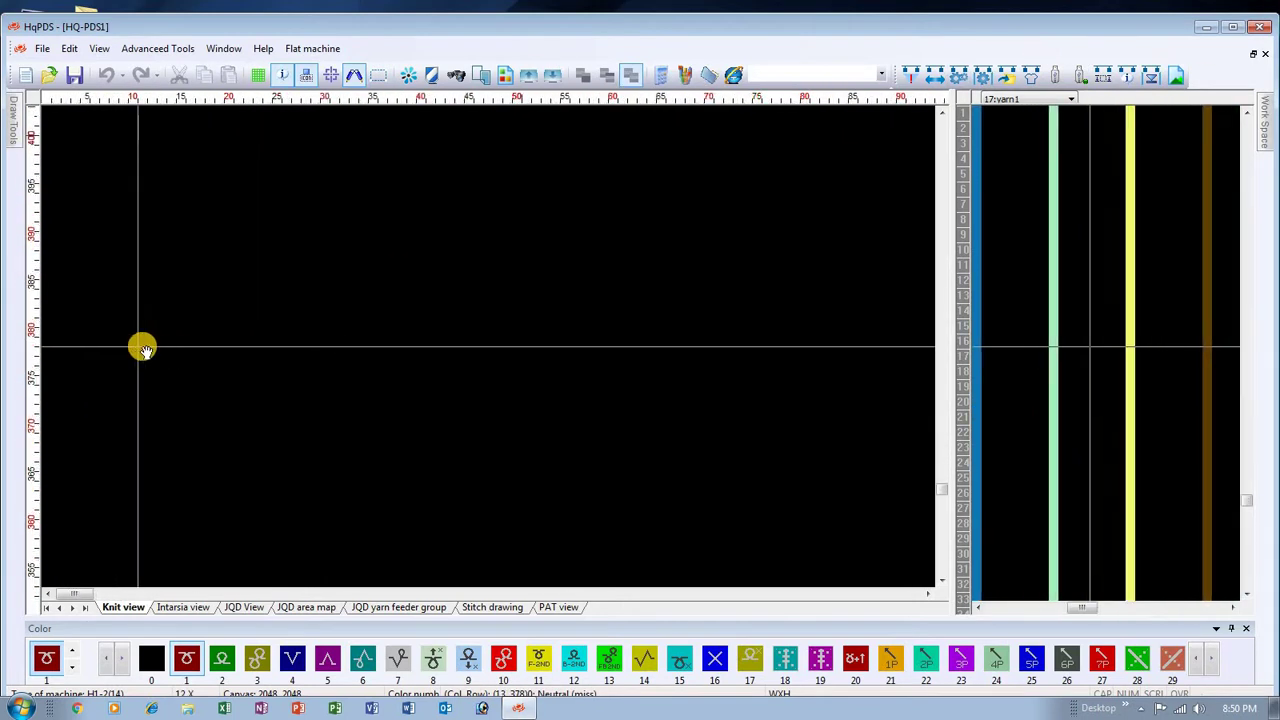
scroll(149, 346, "up", 2)
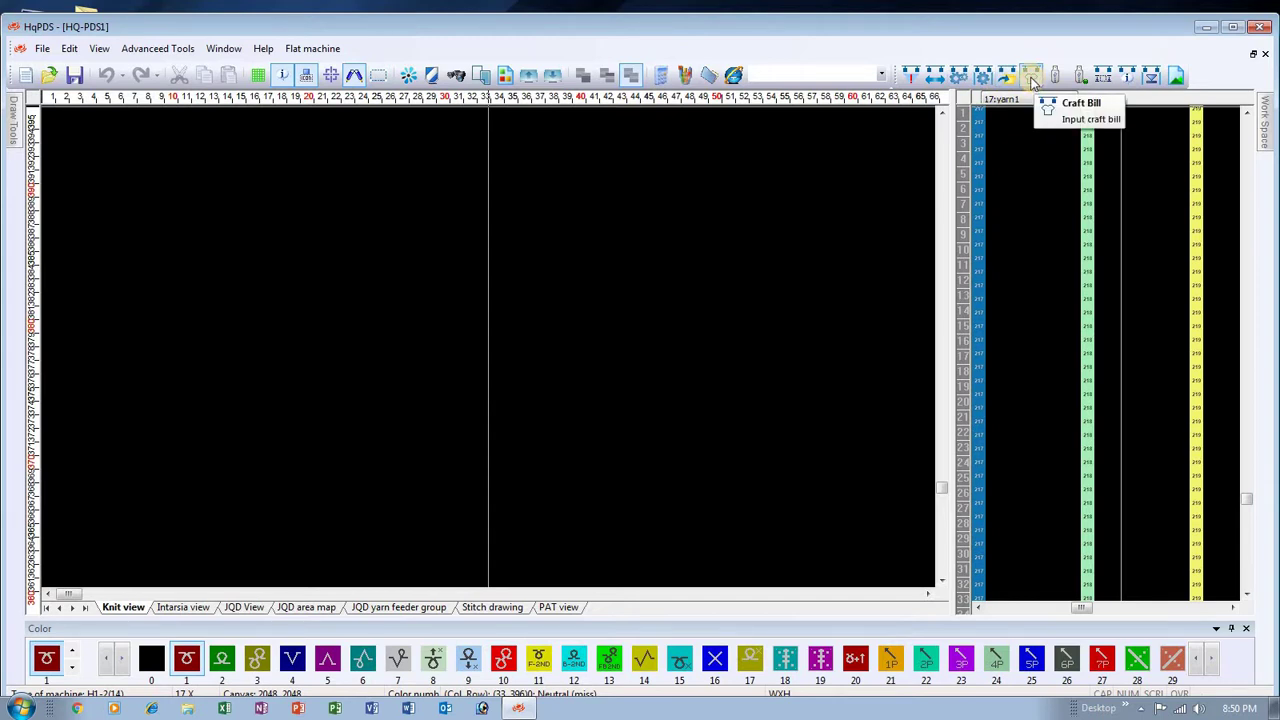
left_click(1033, 80)
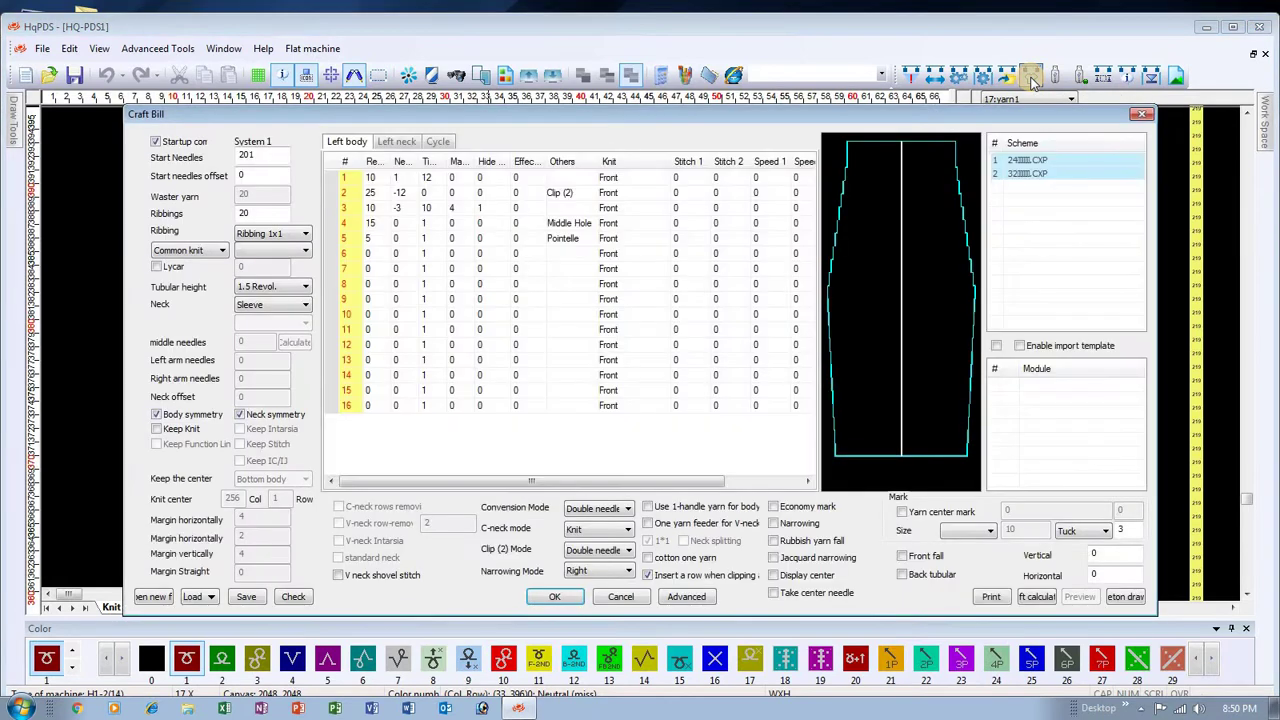
left_click(150, 598)
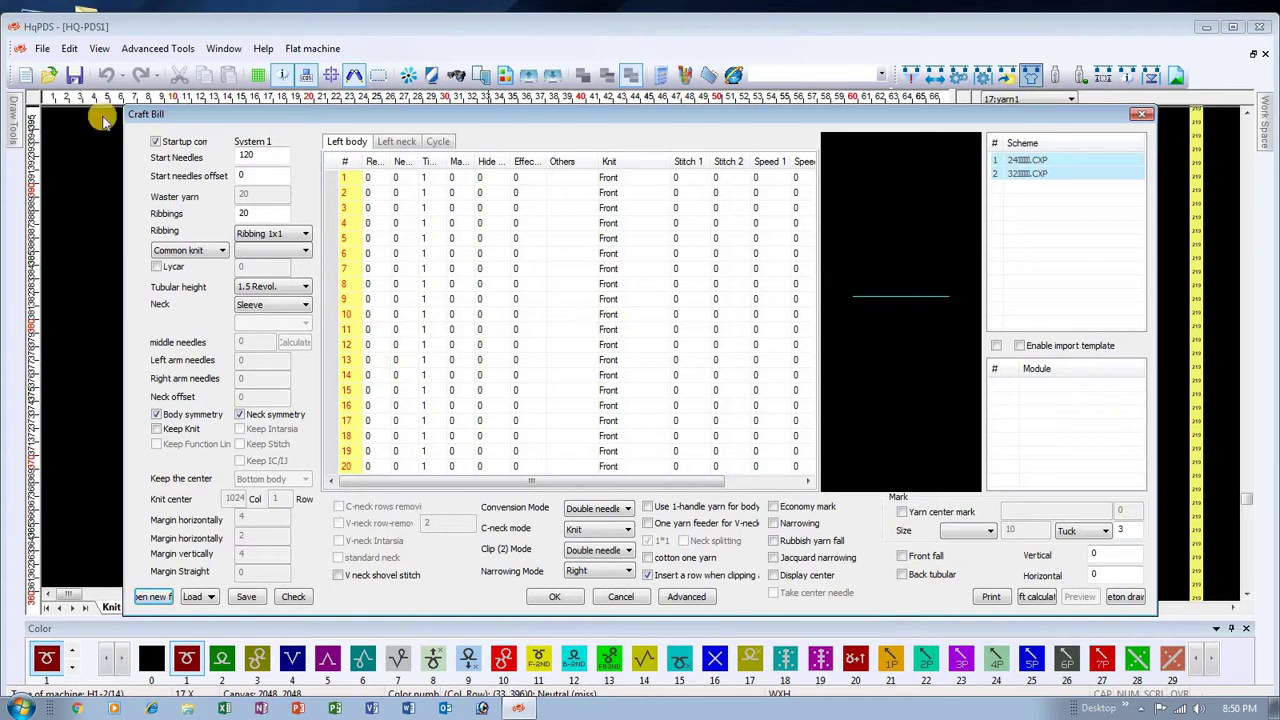
Toggle the startup comb option off and back on to examine its effect on the other settings
left_click(156, 142)
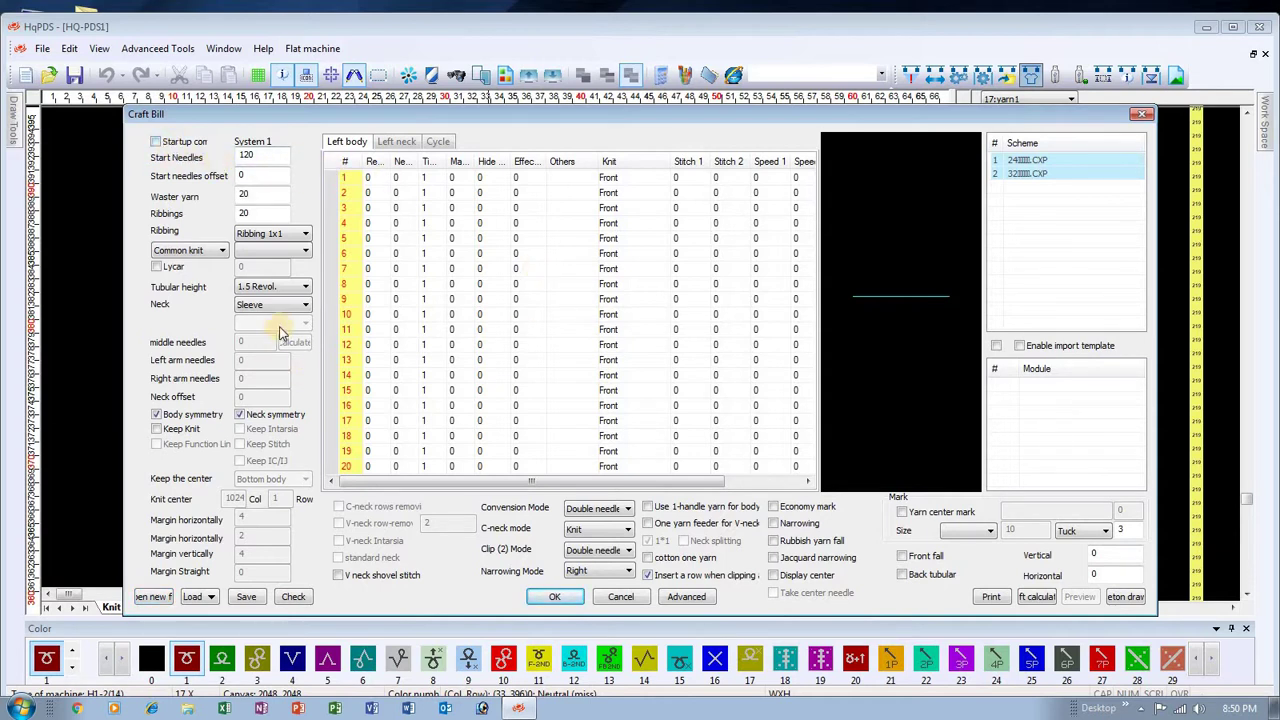
left_click(158, 144)
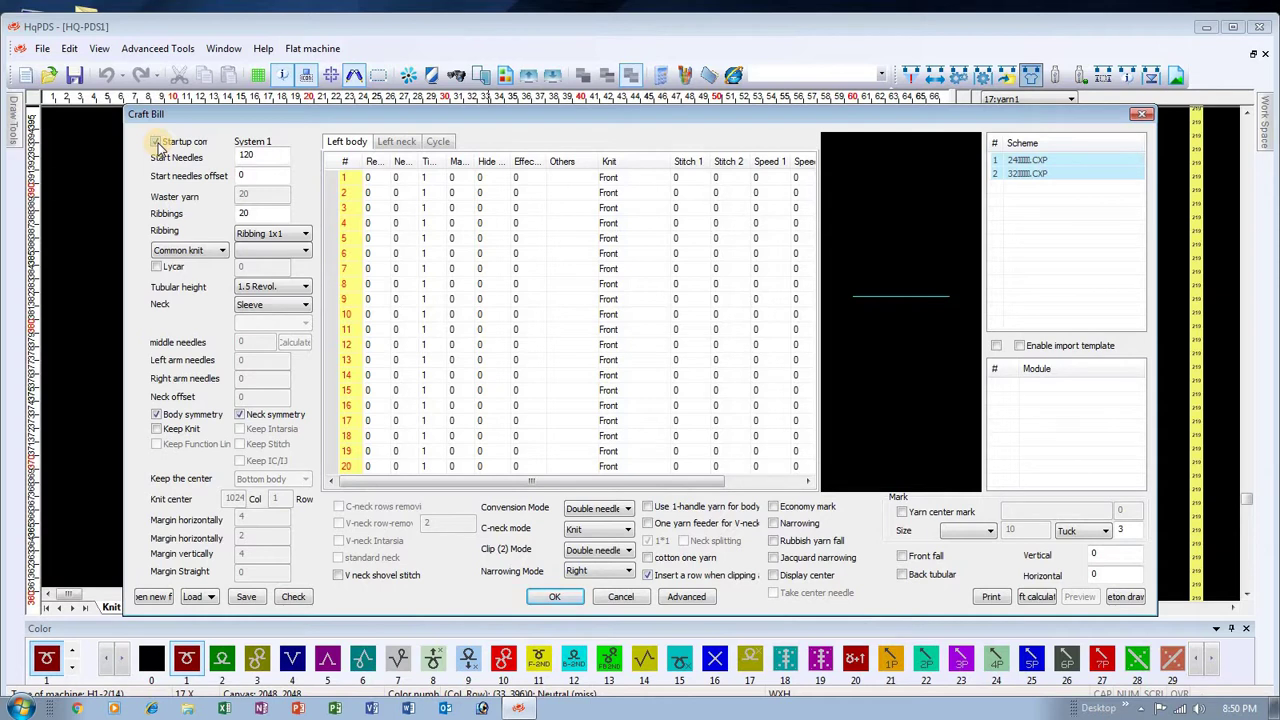
left_click(156, 143)
left_click(154, 141)
left_click(156, 142)
Set the Craft Bill's start needles to 450
double_click(254, 155)
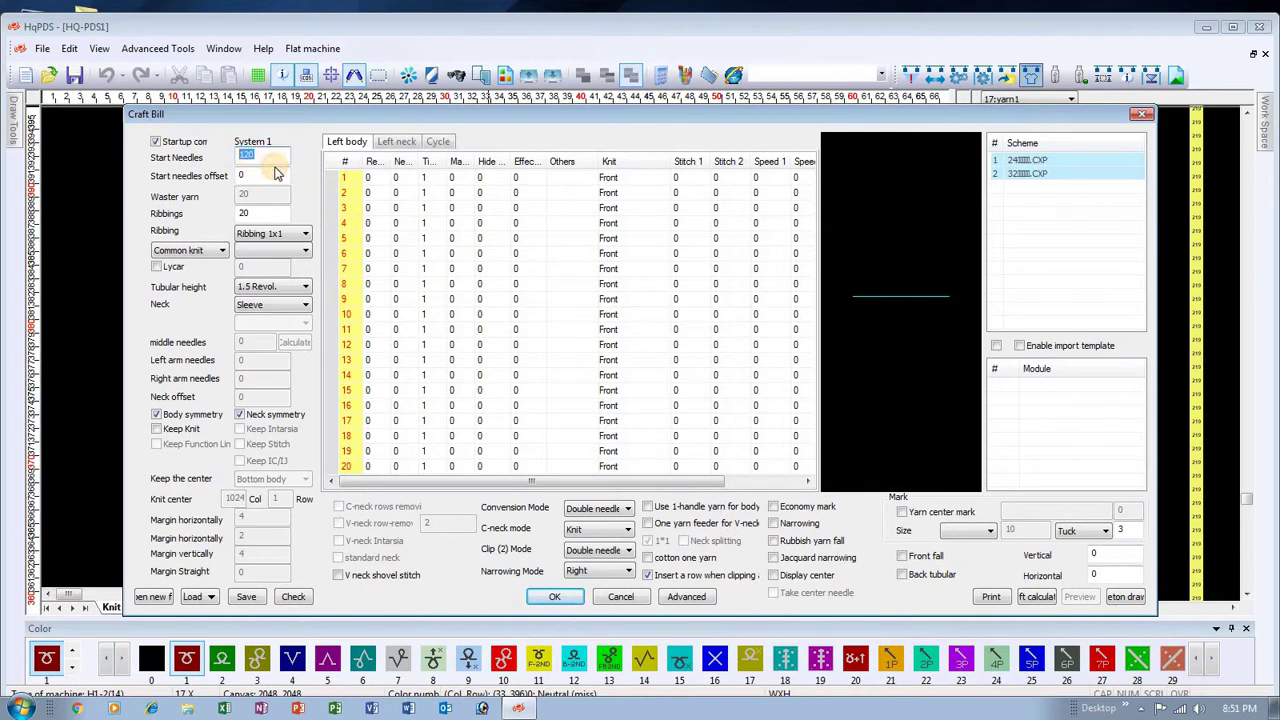
type("450")
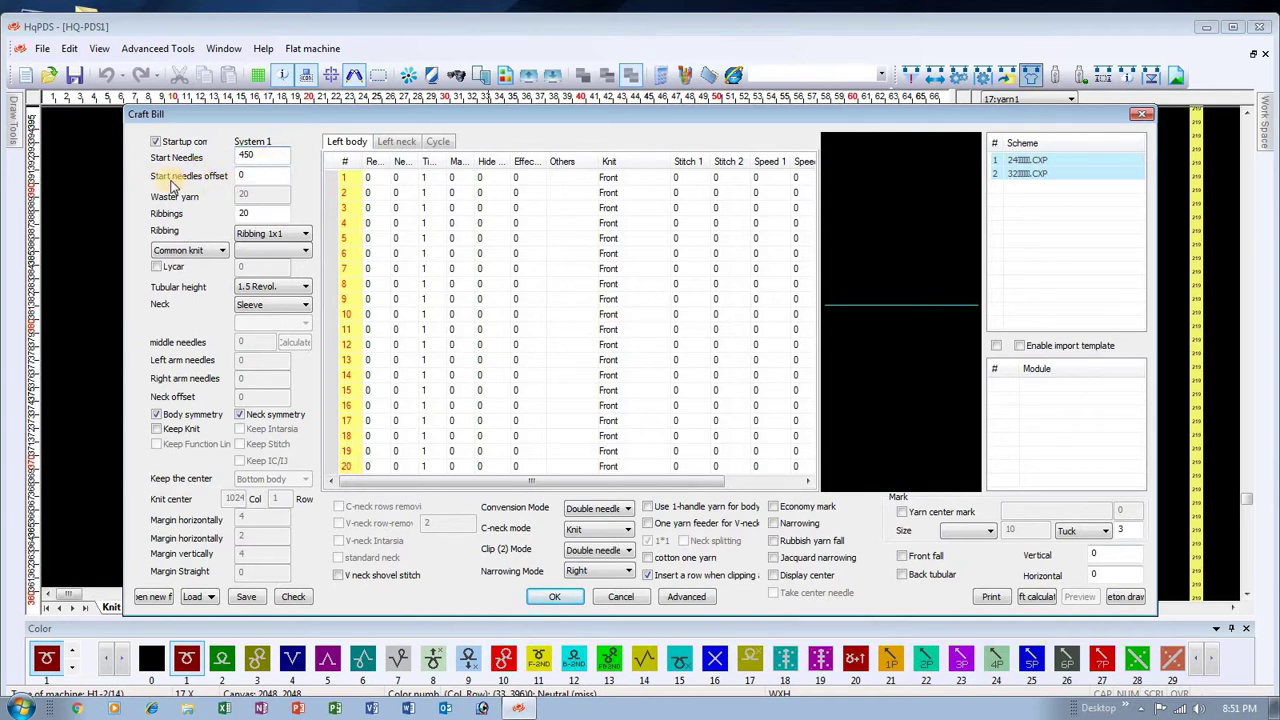
left_click(240, 175)
left_click_drag(240, 175, 268, 190)
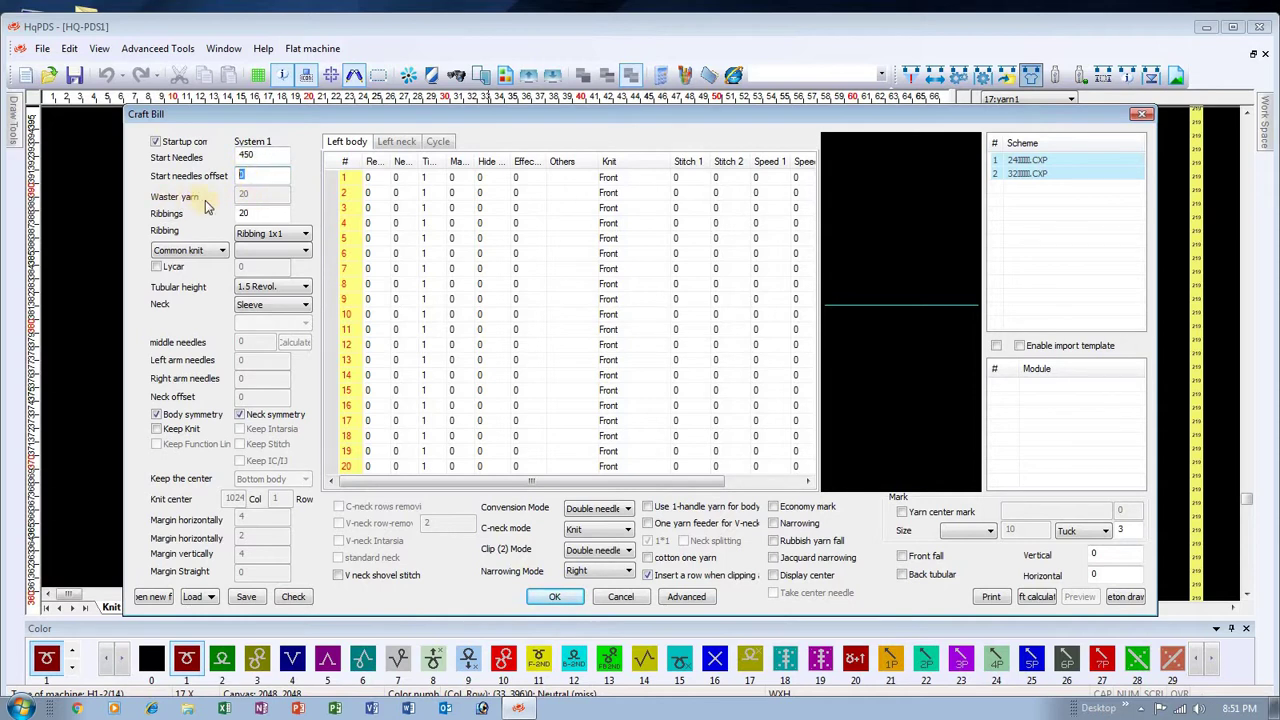
Disable the startup comb to examine the waster yarn setting, and enable the comb again
left_click(256, 205)
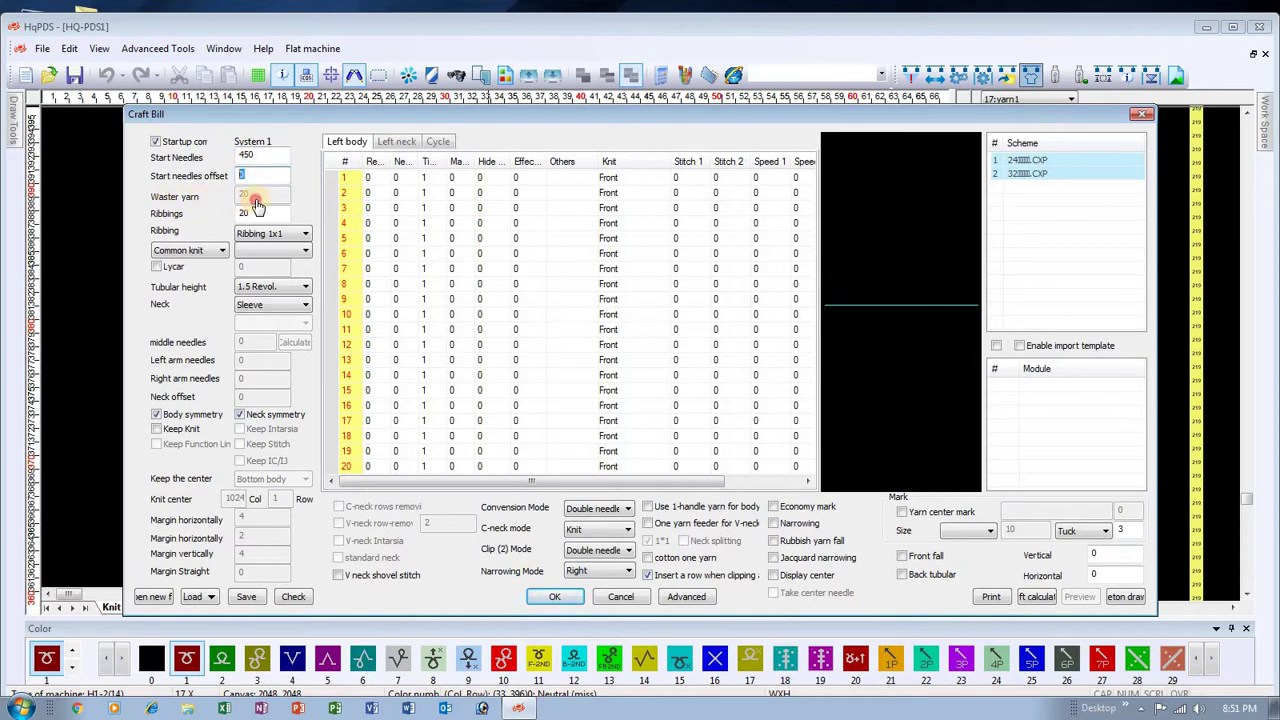
left_click(163, 143)
double_click(244, 194)
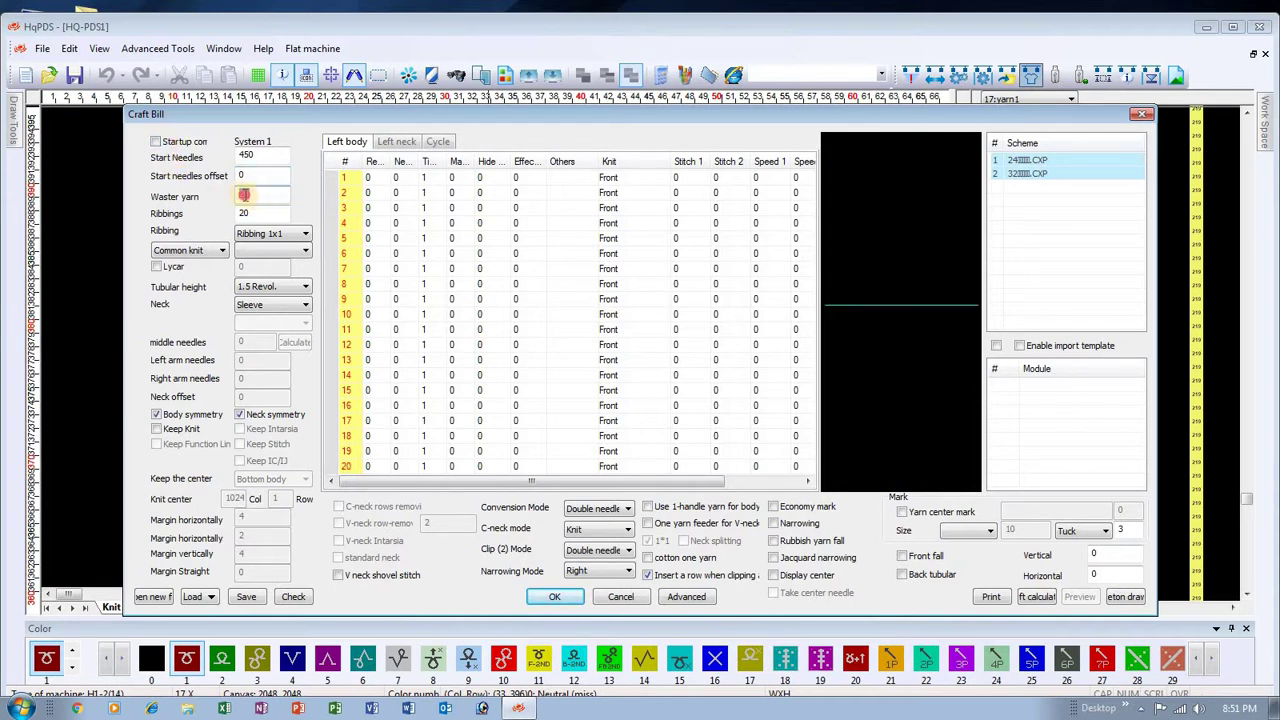
left_click(270, 196)
double_click(262, 196)
left_click(156, 142)
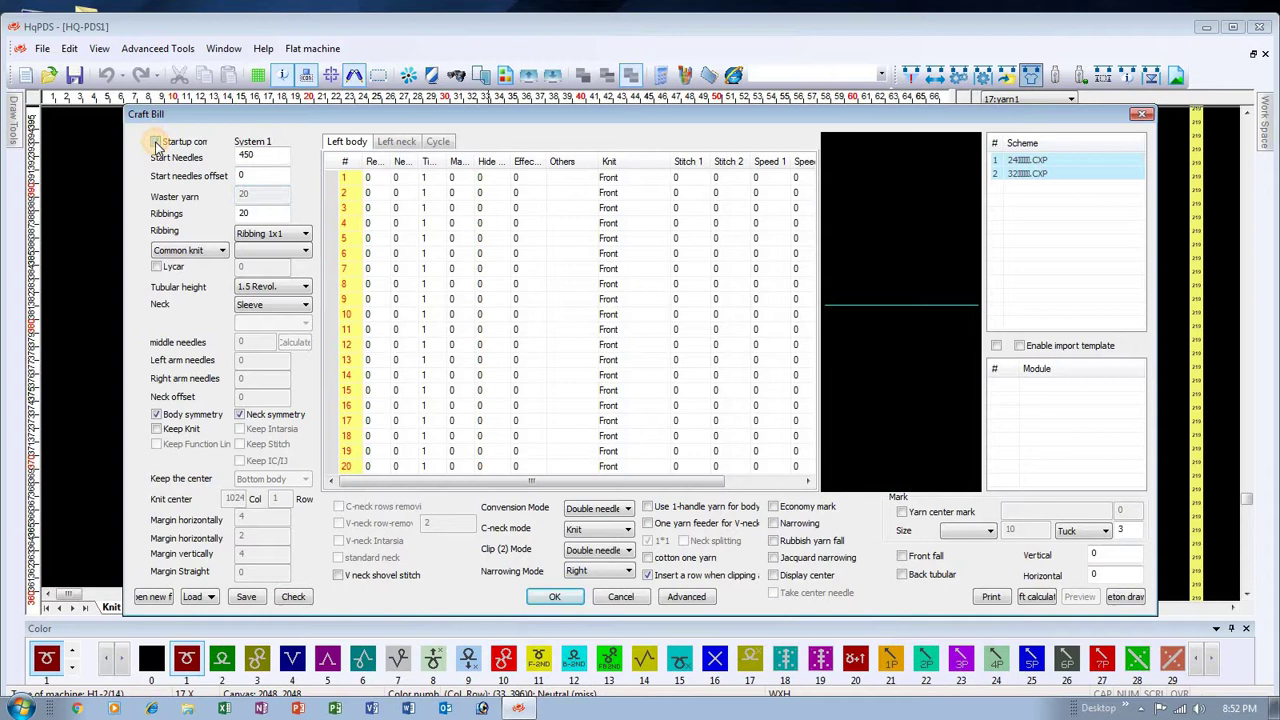
Set the ribbings to 35, with Ribbing 1x1 as the ribbing type and Common knit as the transition
double_click(250, 214)
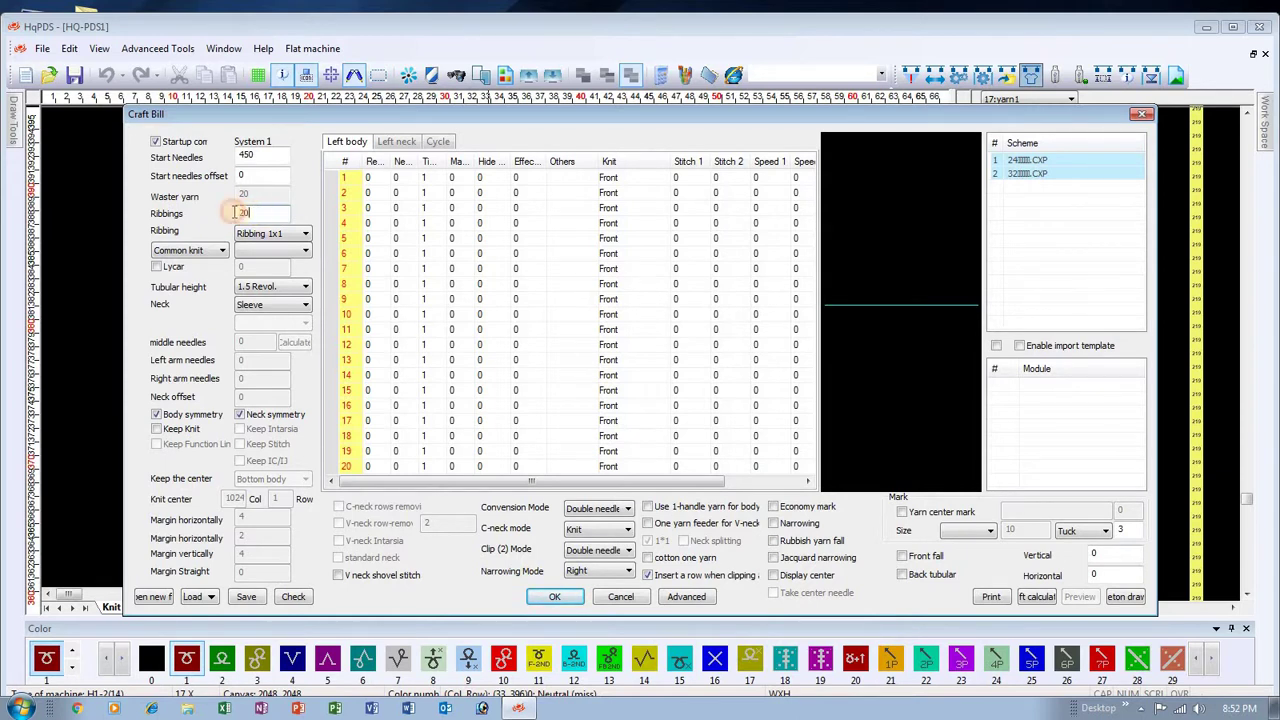
left_click(235, 215)
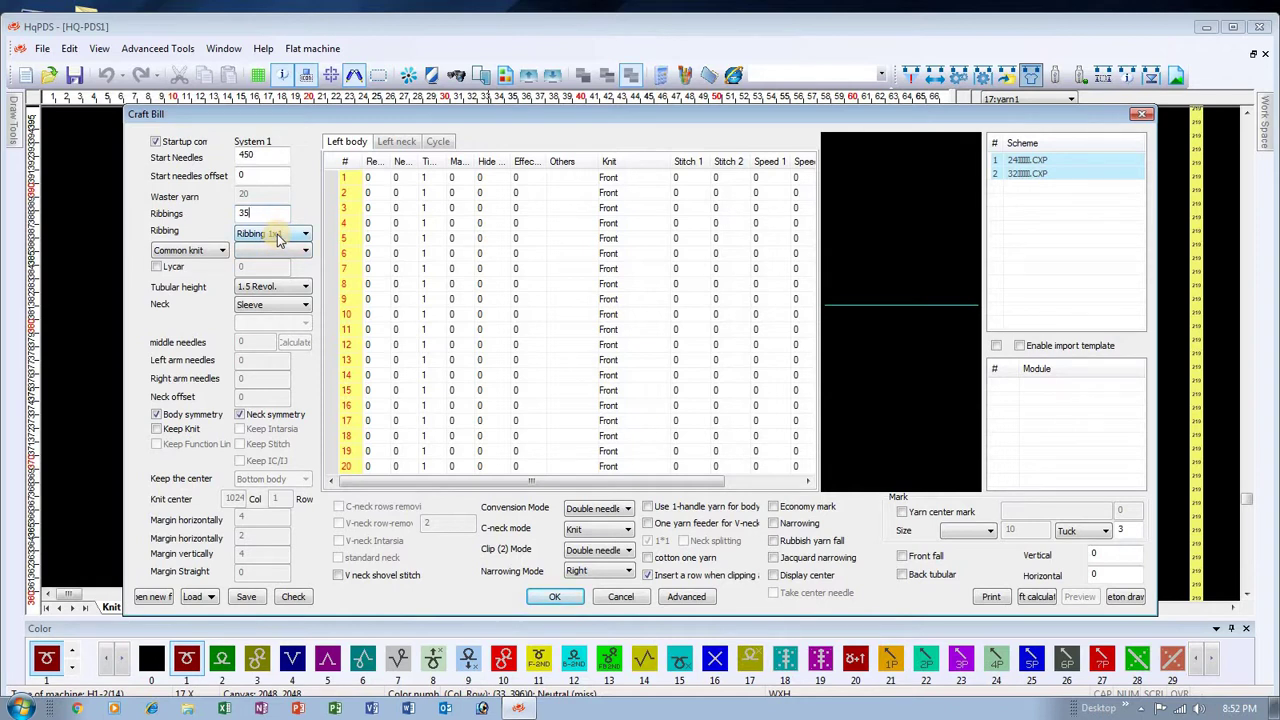
left_click(278, 236)
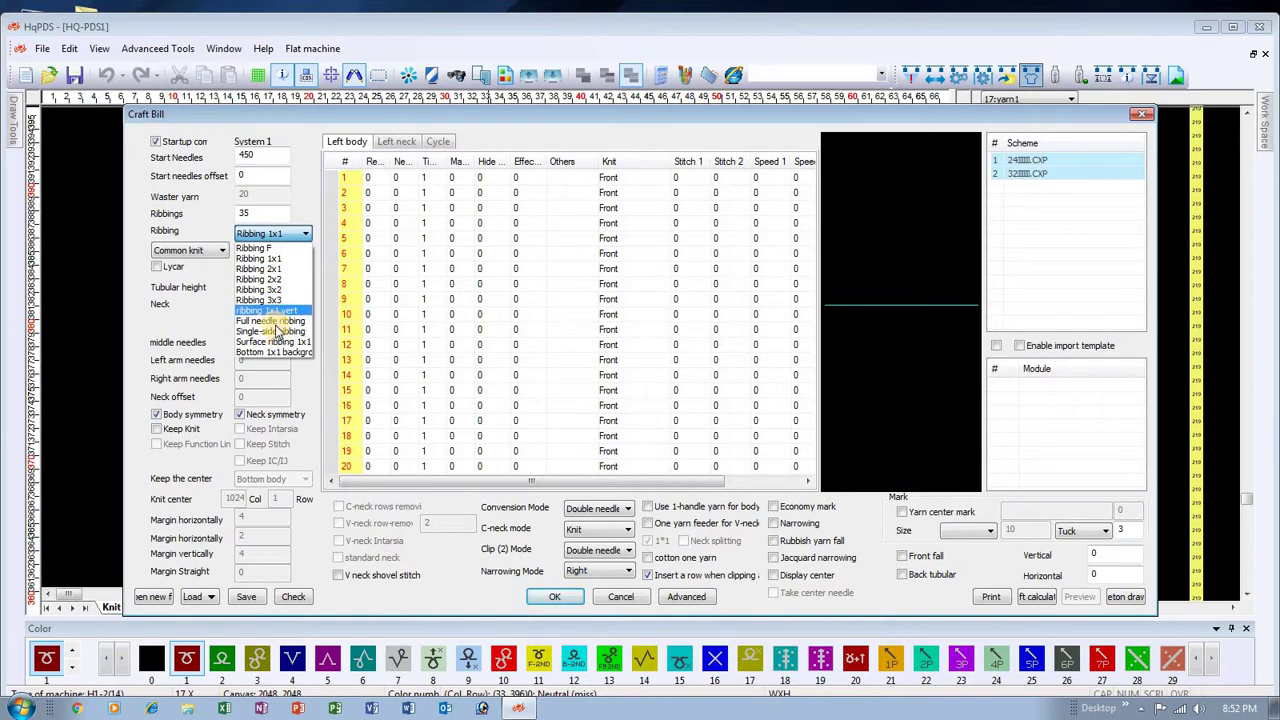
left_click(280, 258)
left_click(219, 254)
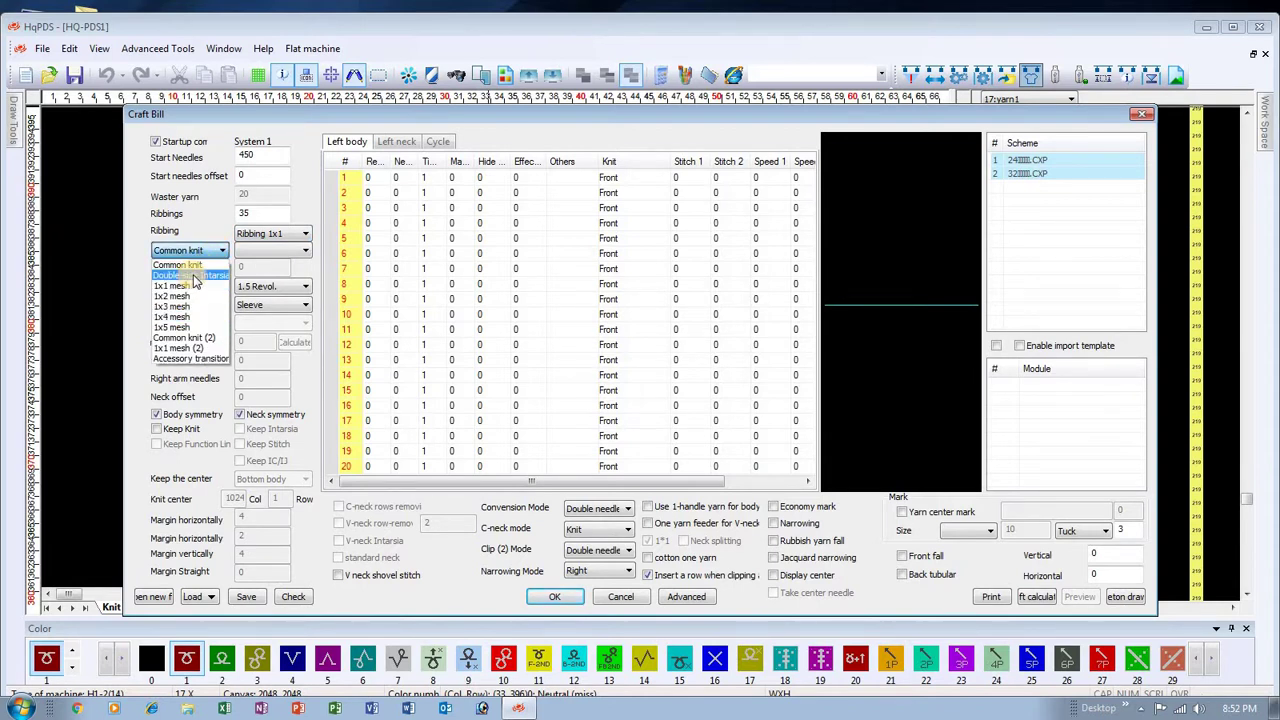
left_click(188, 264)
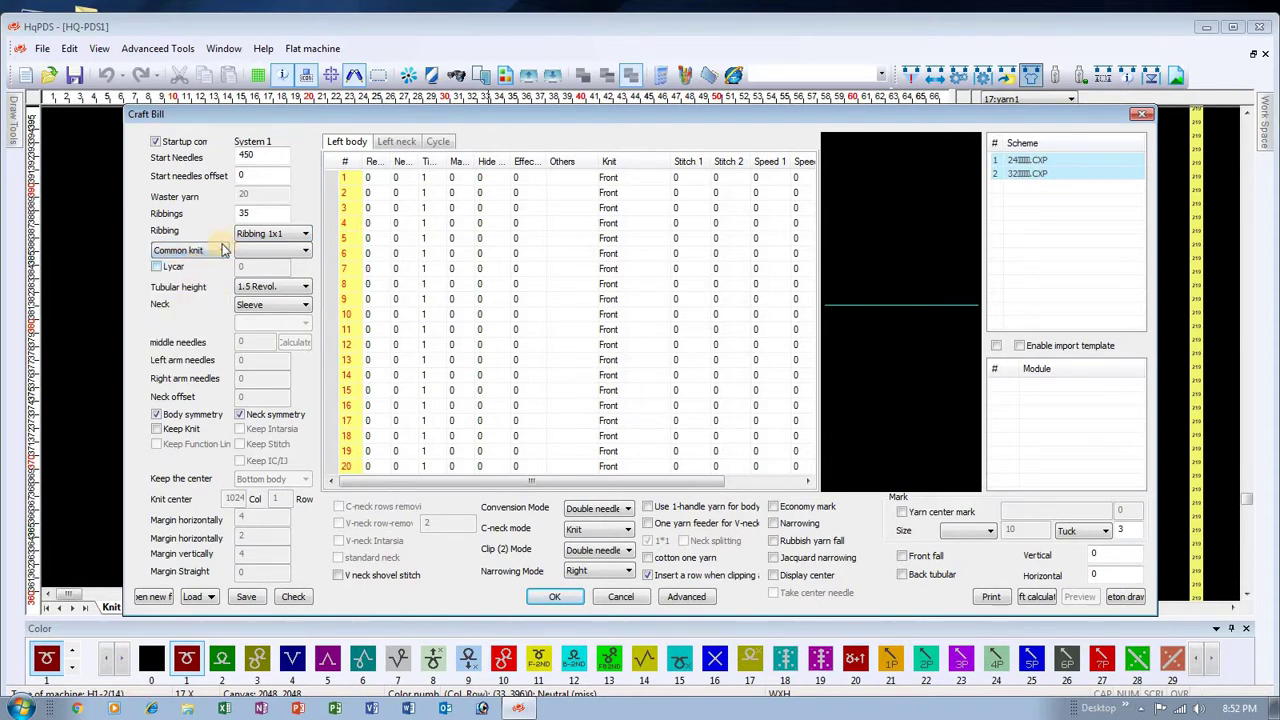
Try a tubular height of 1 Revol. and return it to 1.5 Revol
left_click(252, 286)
left_click(270, 288)
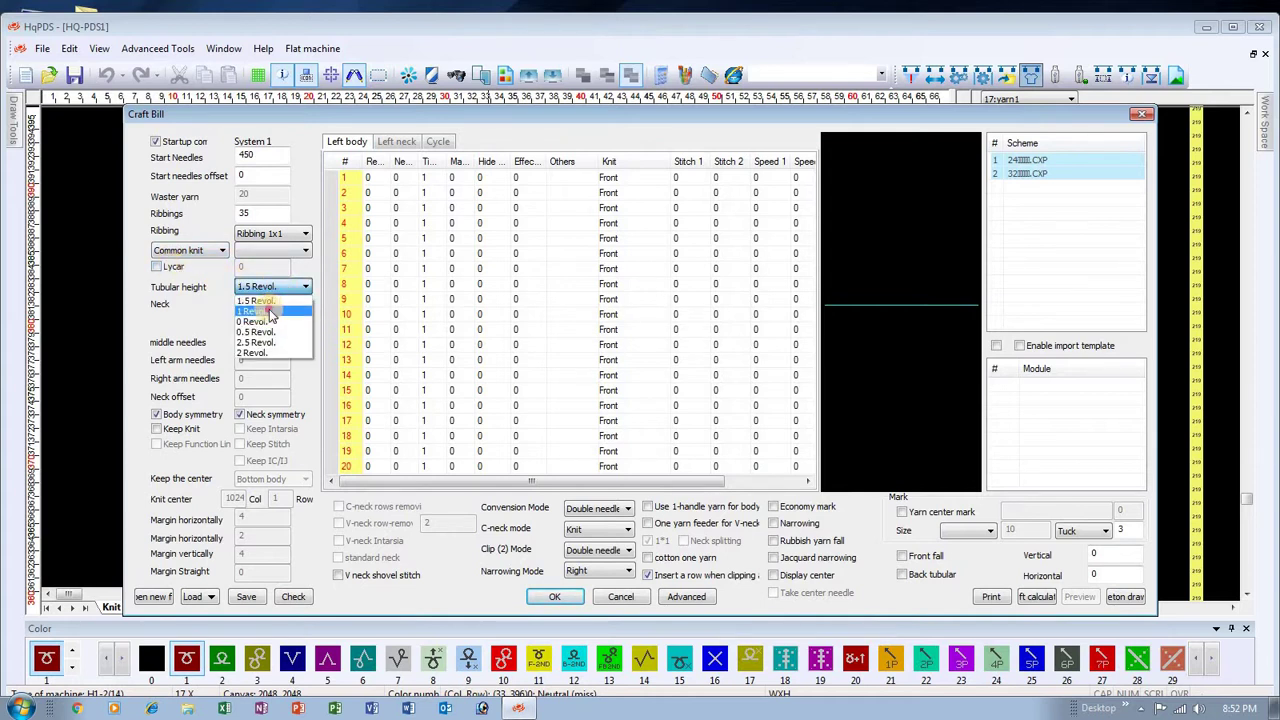
left_click(270, 312)
left_click(286, 288)
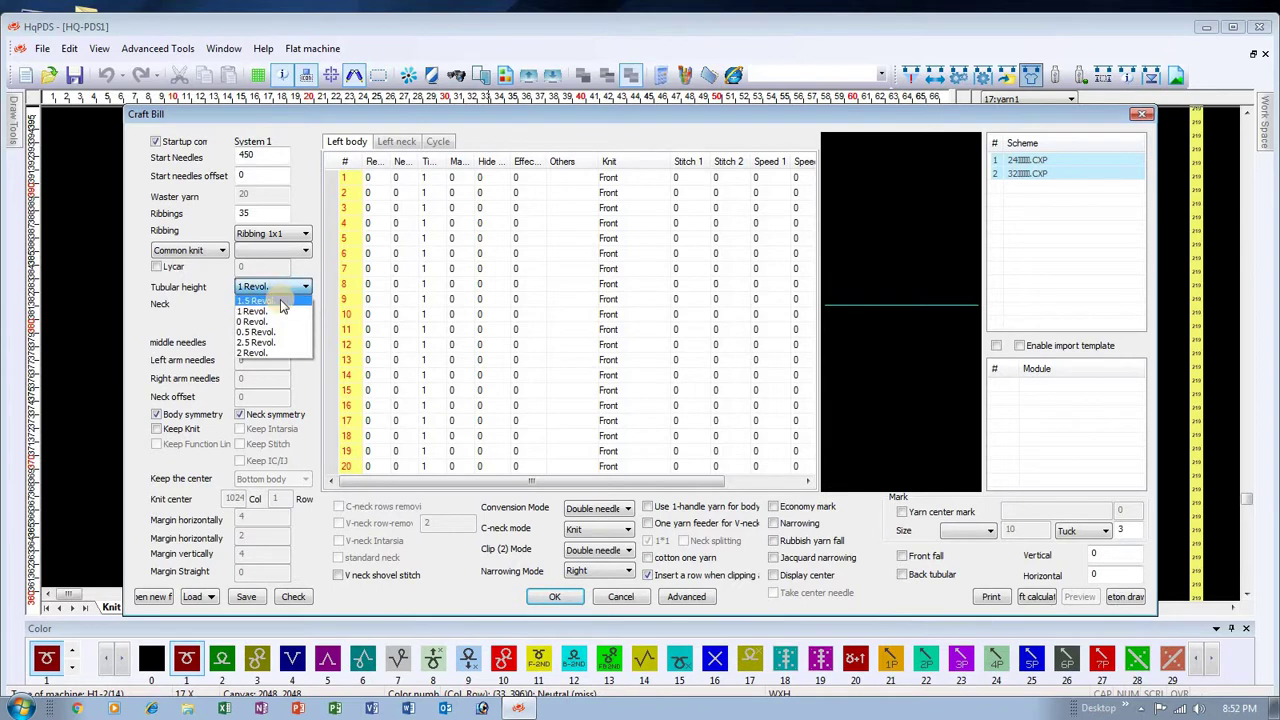
left_click(256, 300)
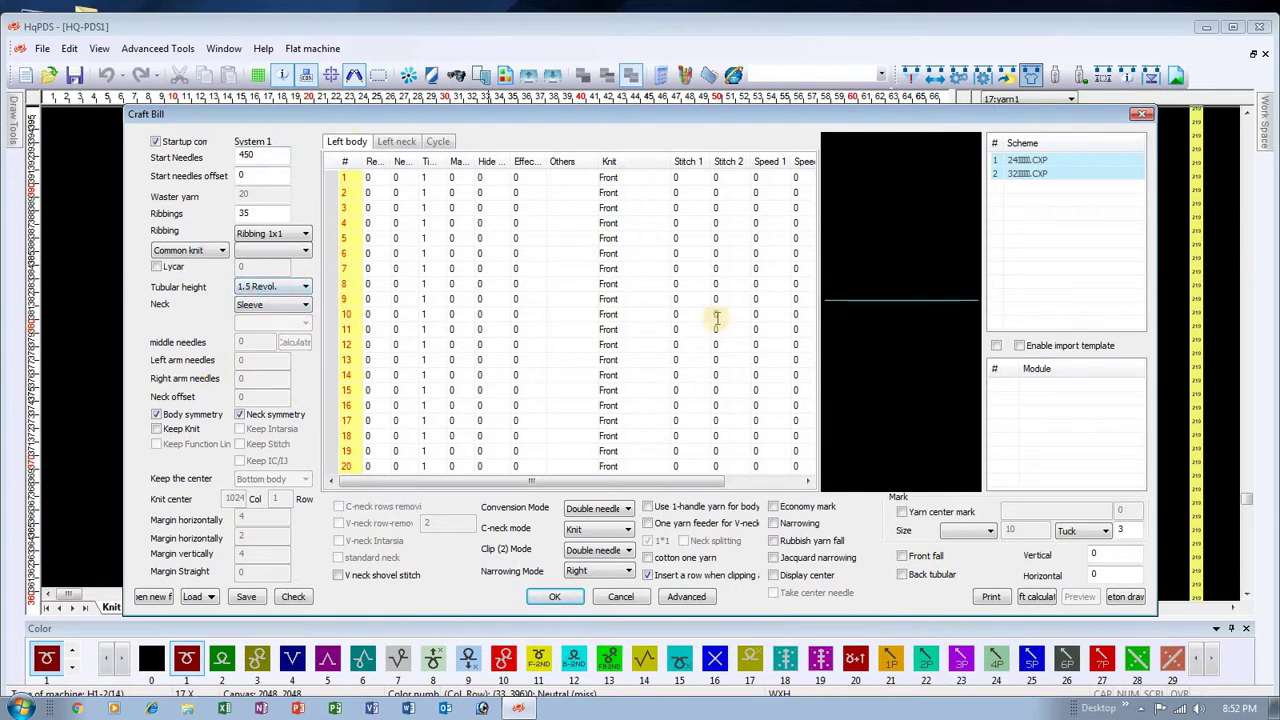
Examine the available neck types and choose Sleeve for the piece
left_click(283, 307)
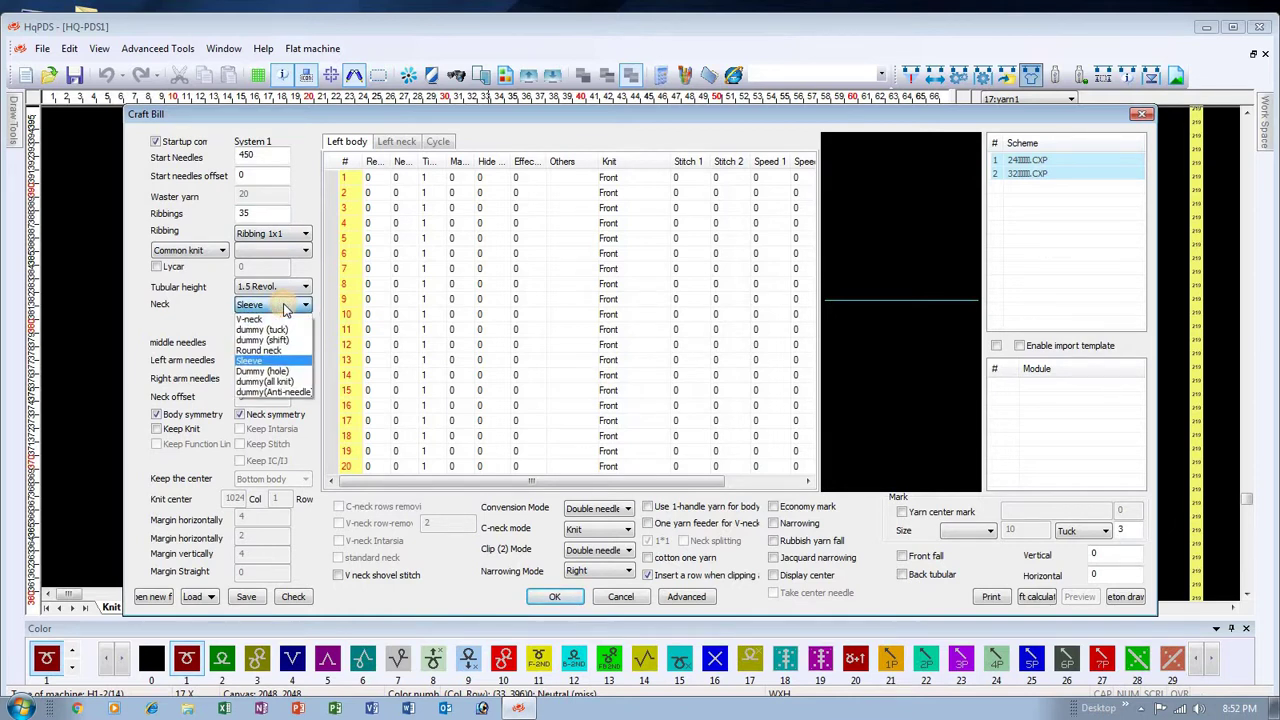
left_click(263, 362)
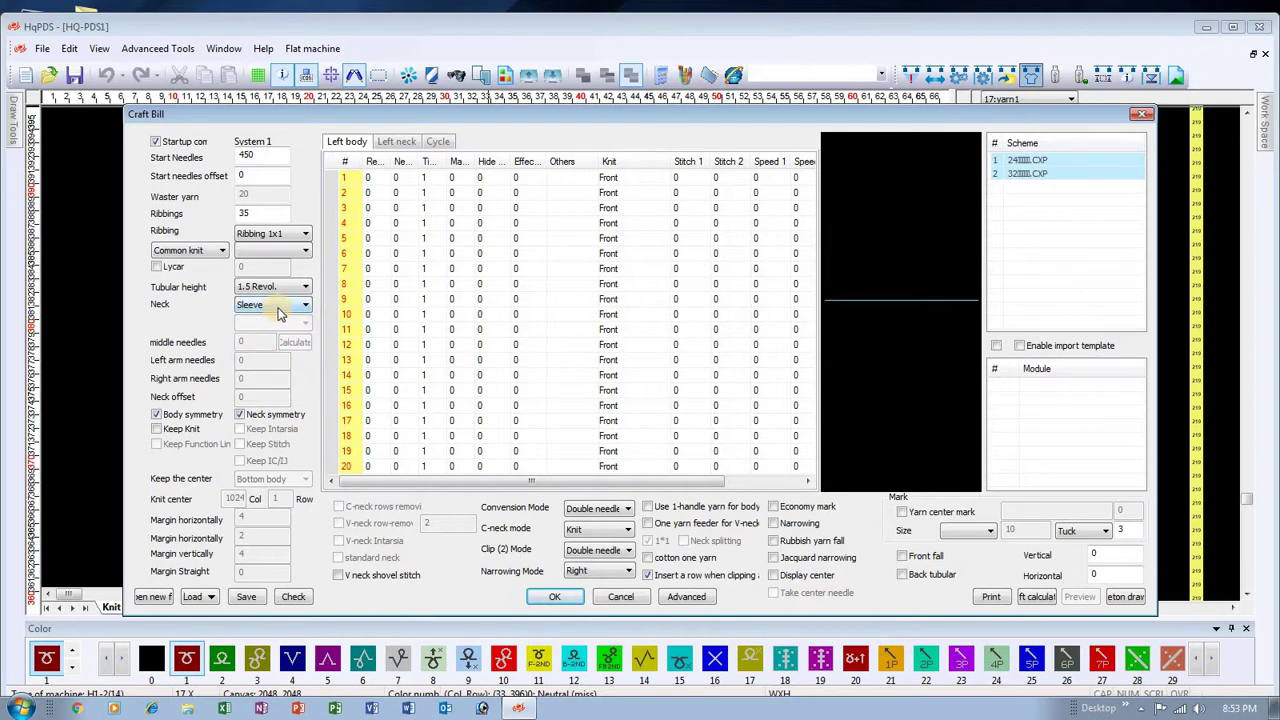
left_click(279, 308)
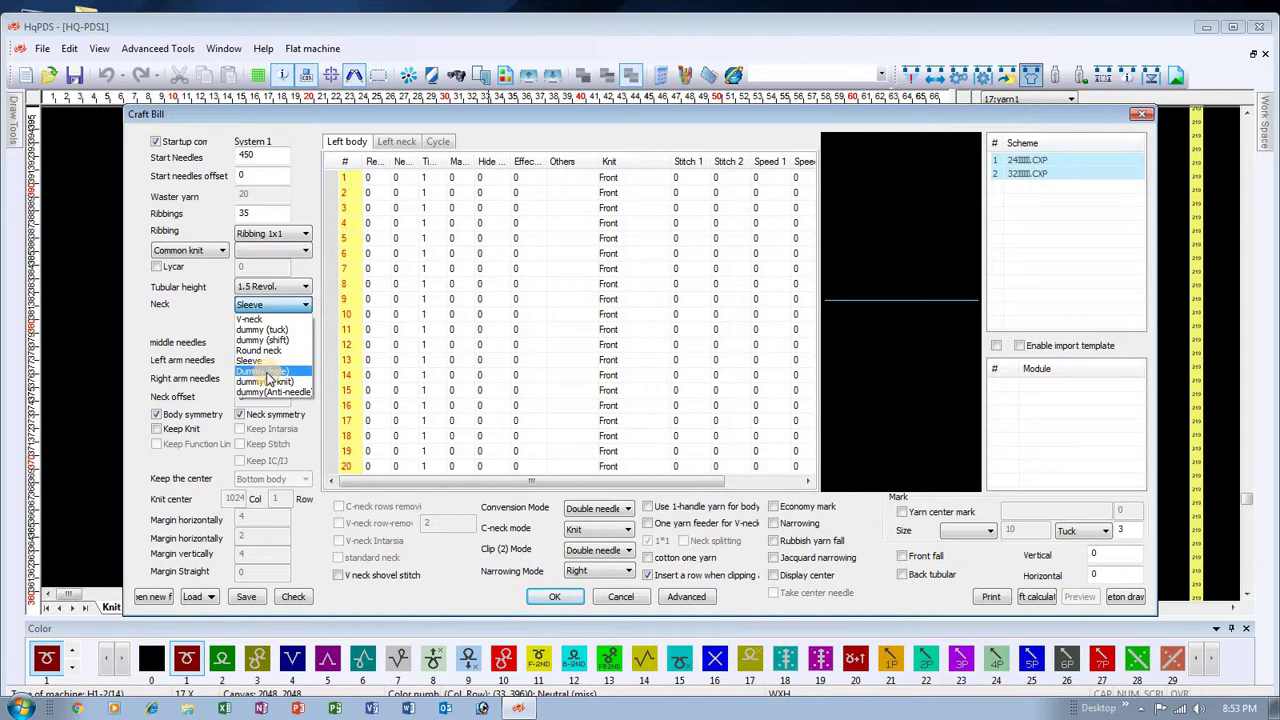
left_click(205, 320)
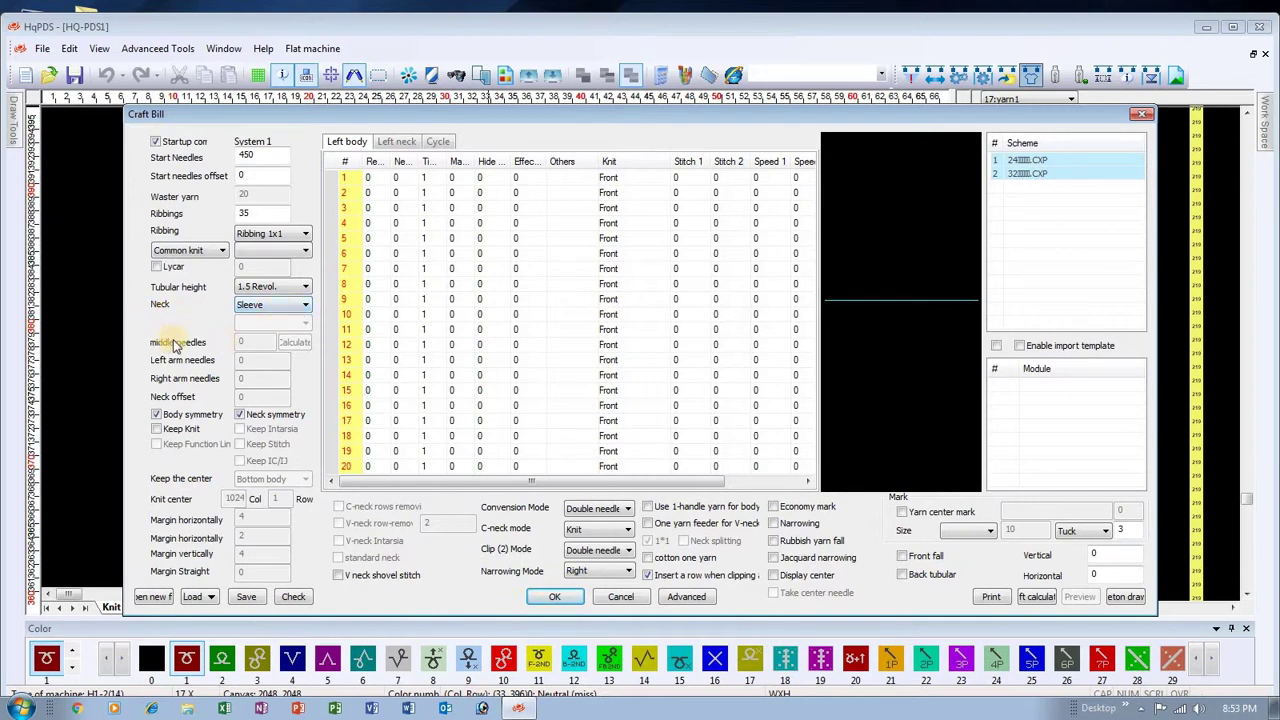
Try the V-neck type to examine its middle and arm needle settings, and return the neck to Sleeve
left_click(275, 308)
left_click(245, 332)
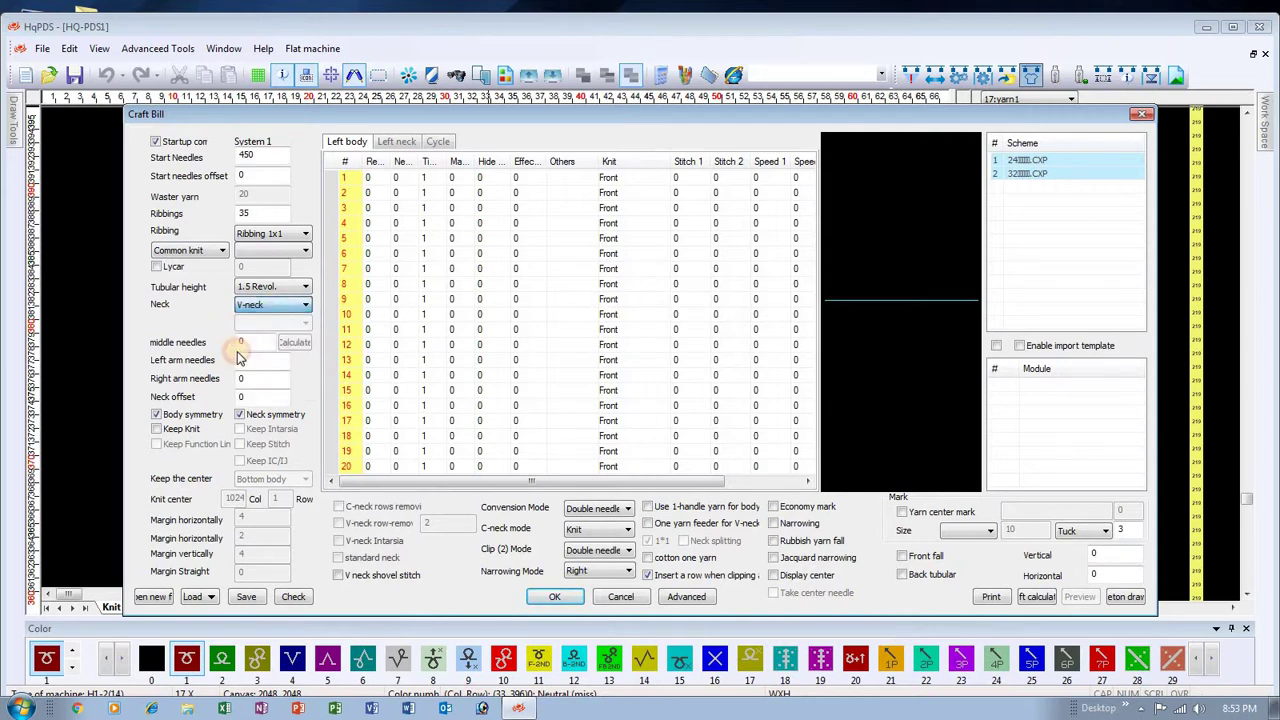
left_click(242, 342)
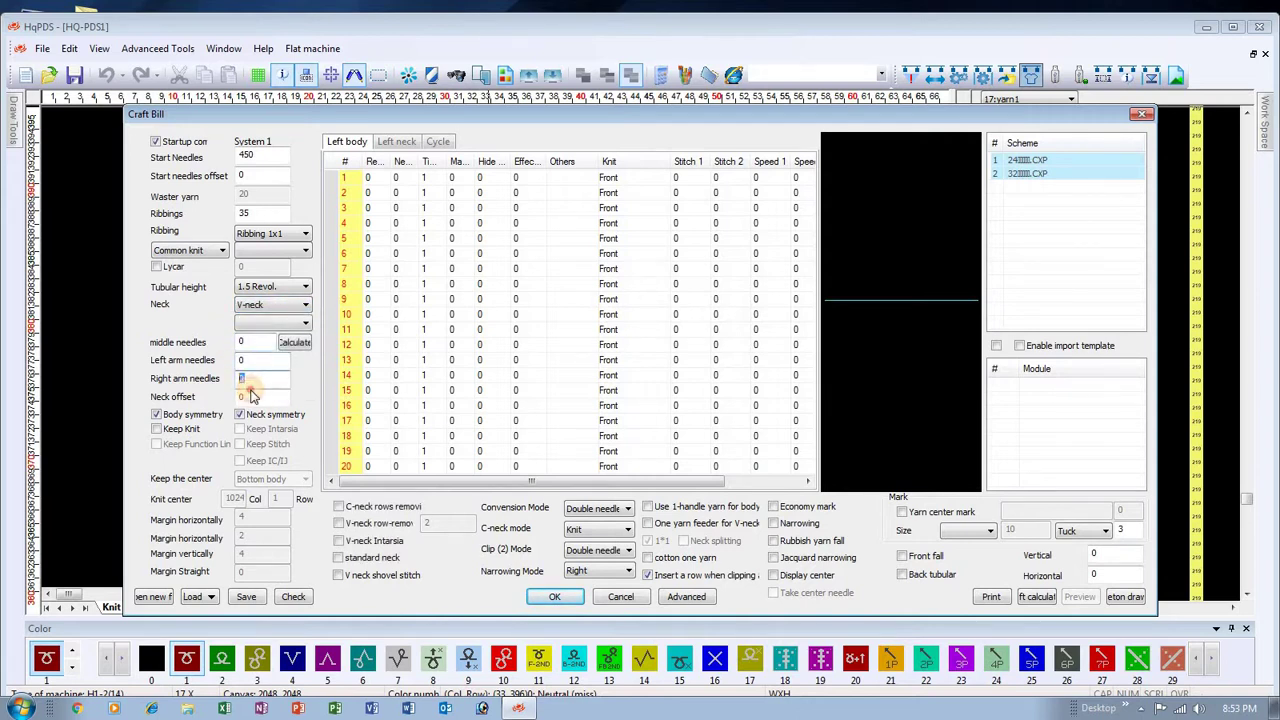
left_click(287, 310)
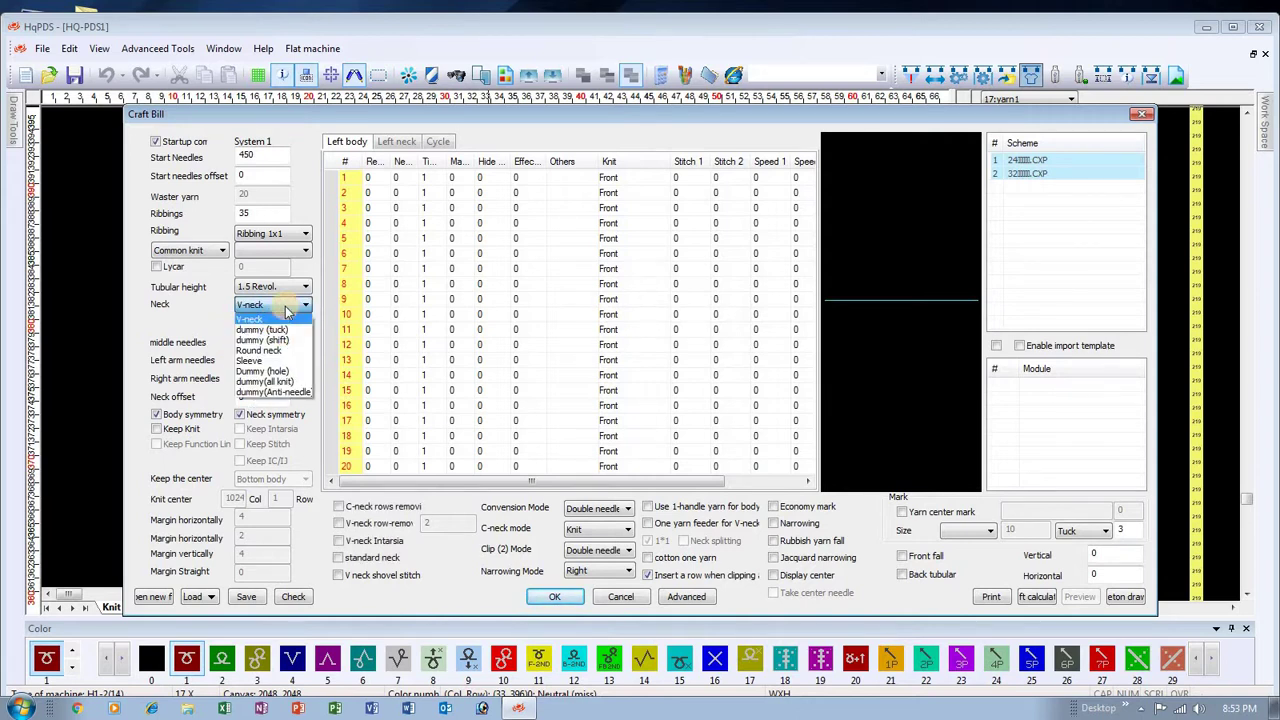
left_click(270, 360)
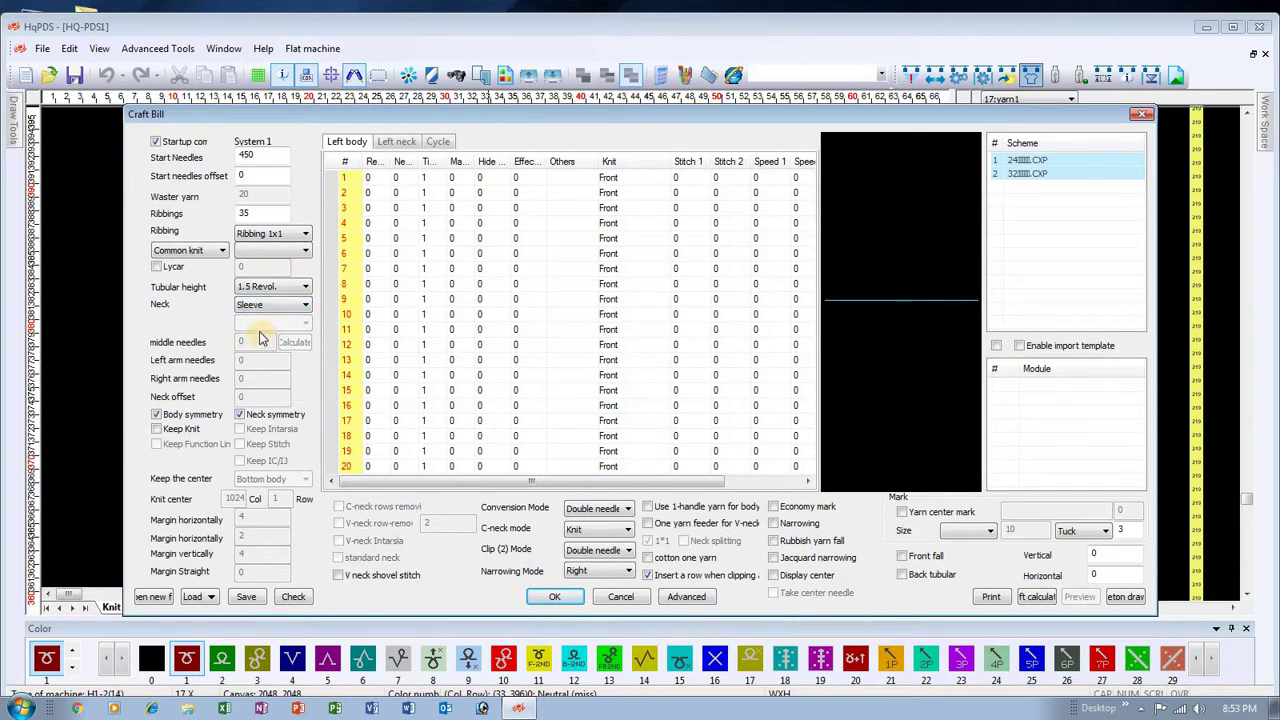
Toggle body symmetry off and back on, and examine the cells in the left body table
left_click(157, 415)
left_click(157, 415)
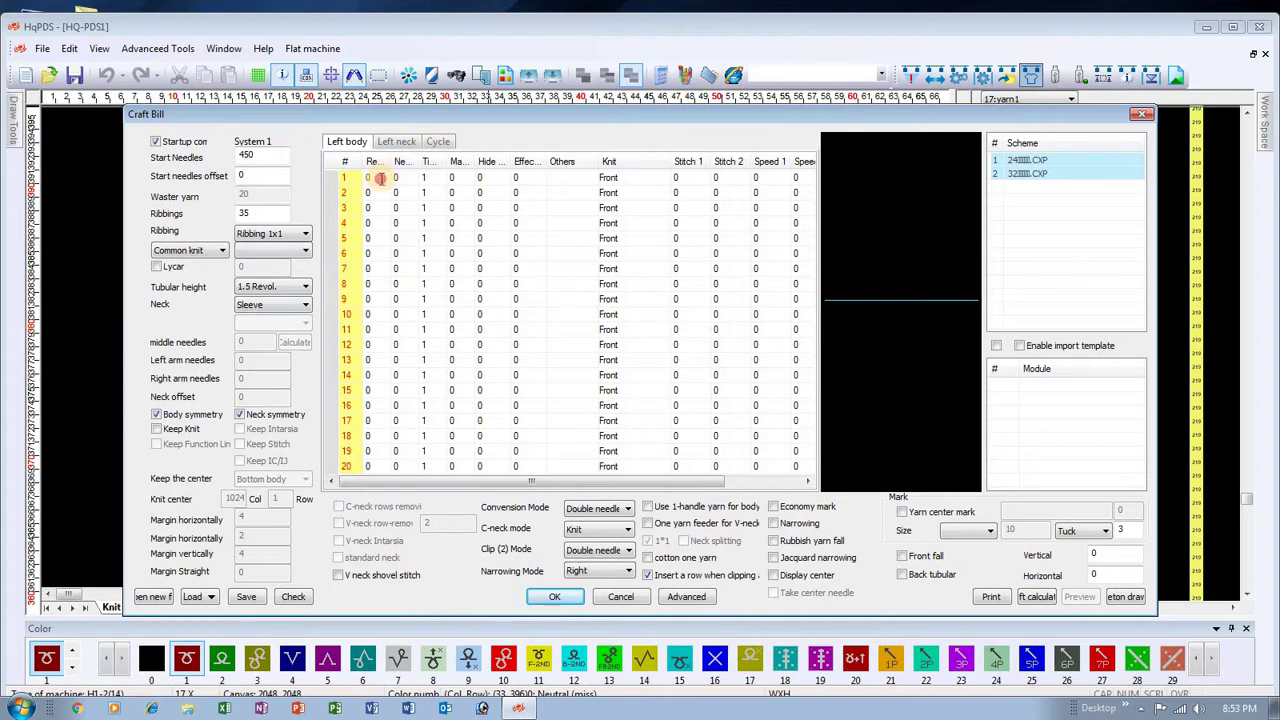
left_click_drag(380, 178, 372, 253)
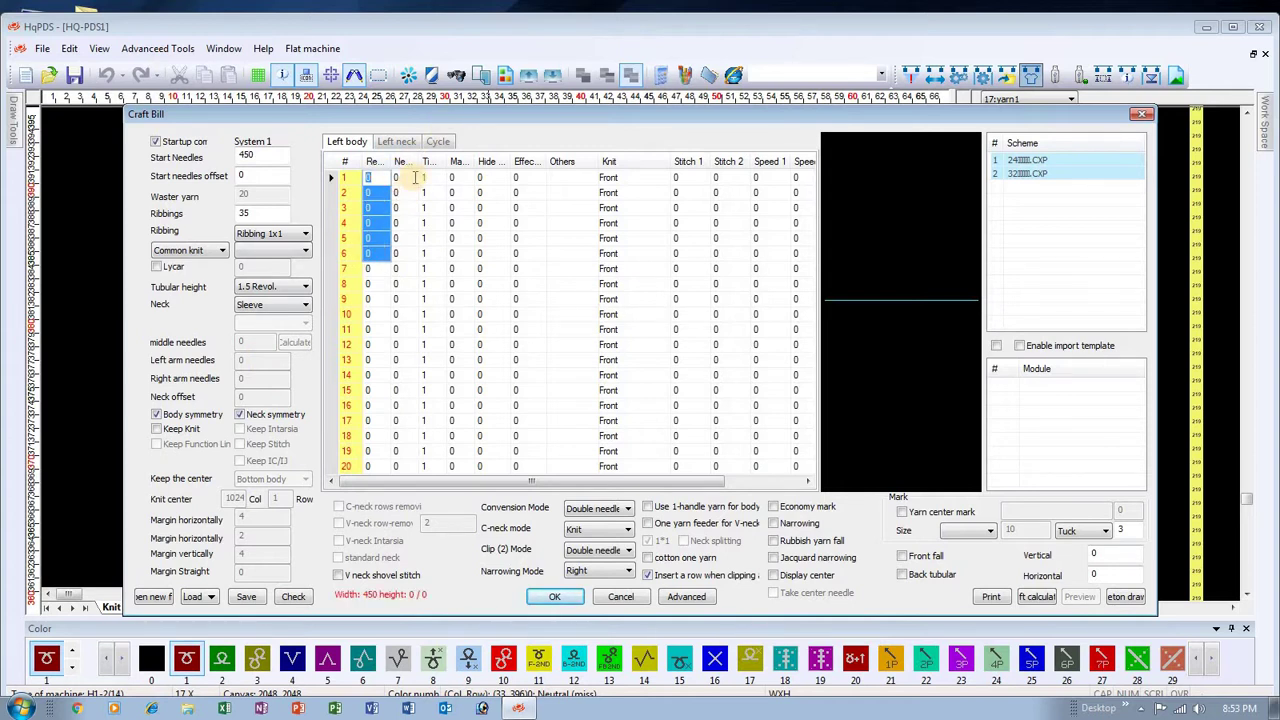
left_click(455, 252)
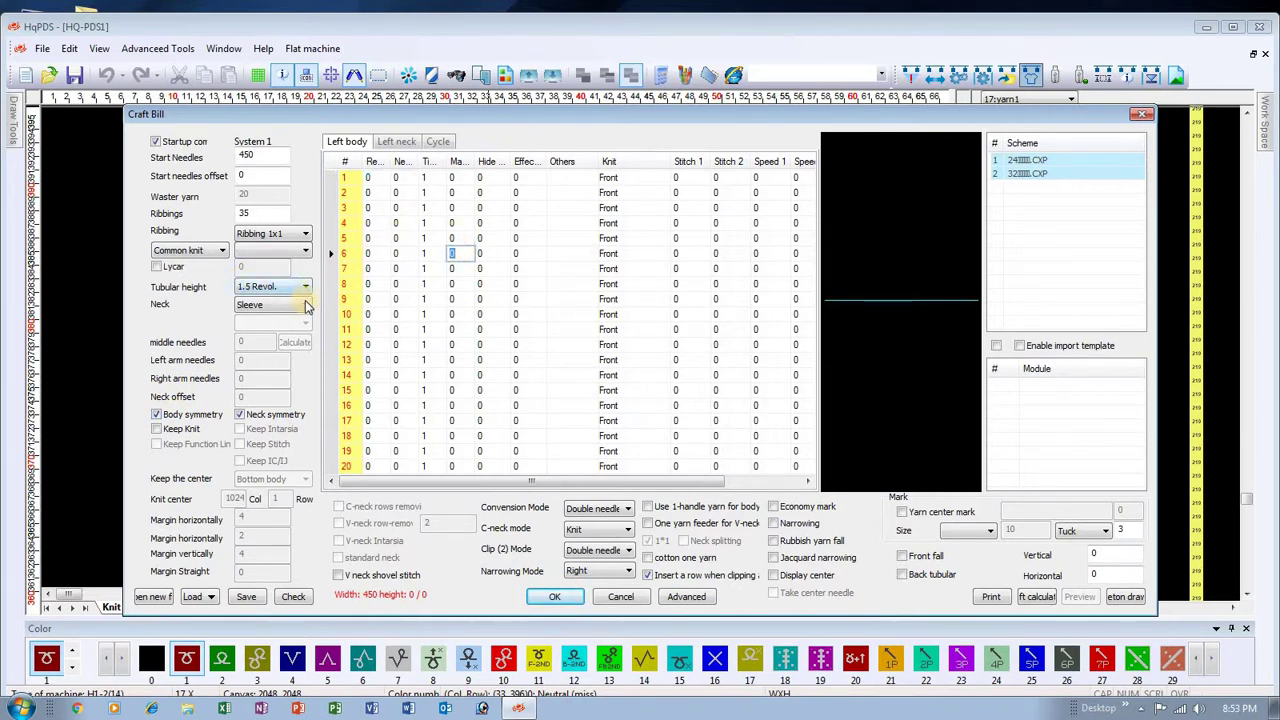
Try turning body symmetry off to compare the left and right body tables, and turn it back on
left_click(306, 306)
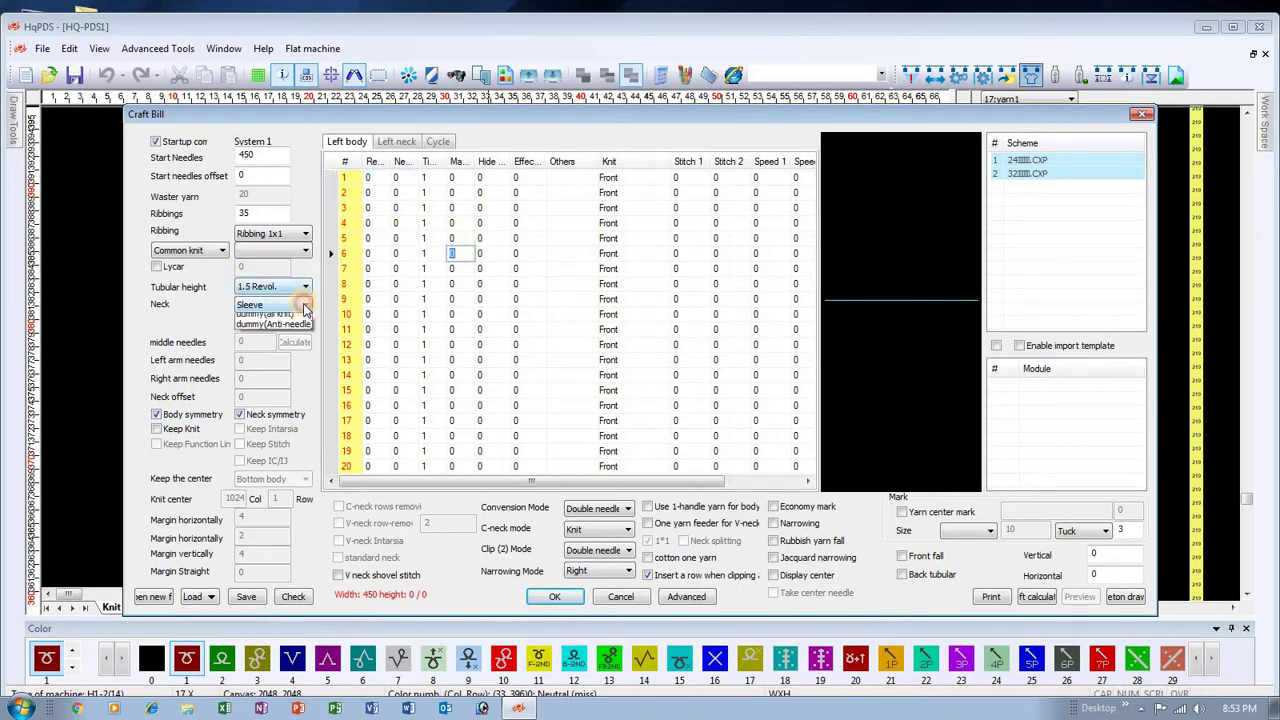
left_click(521, 287)
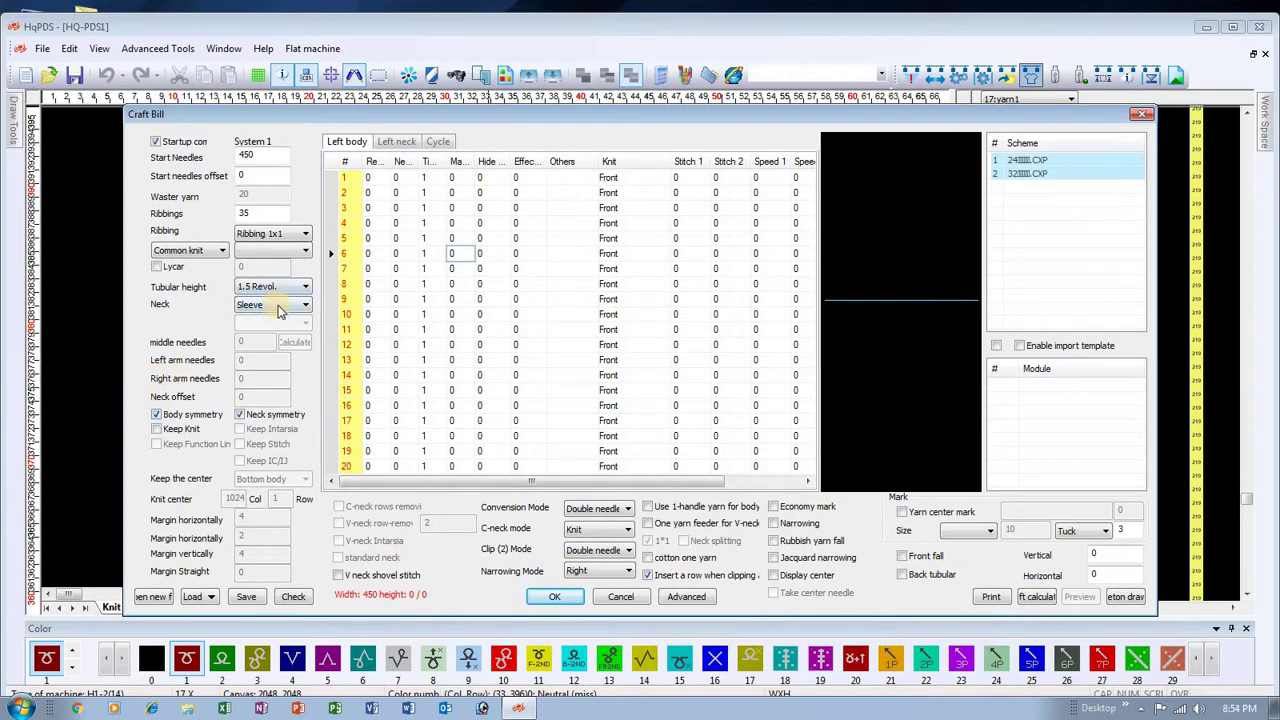
left_click(157, 414)
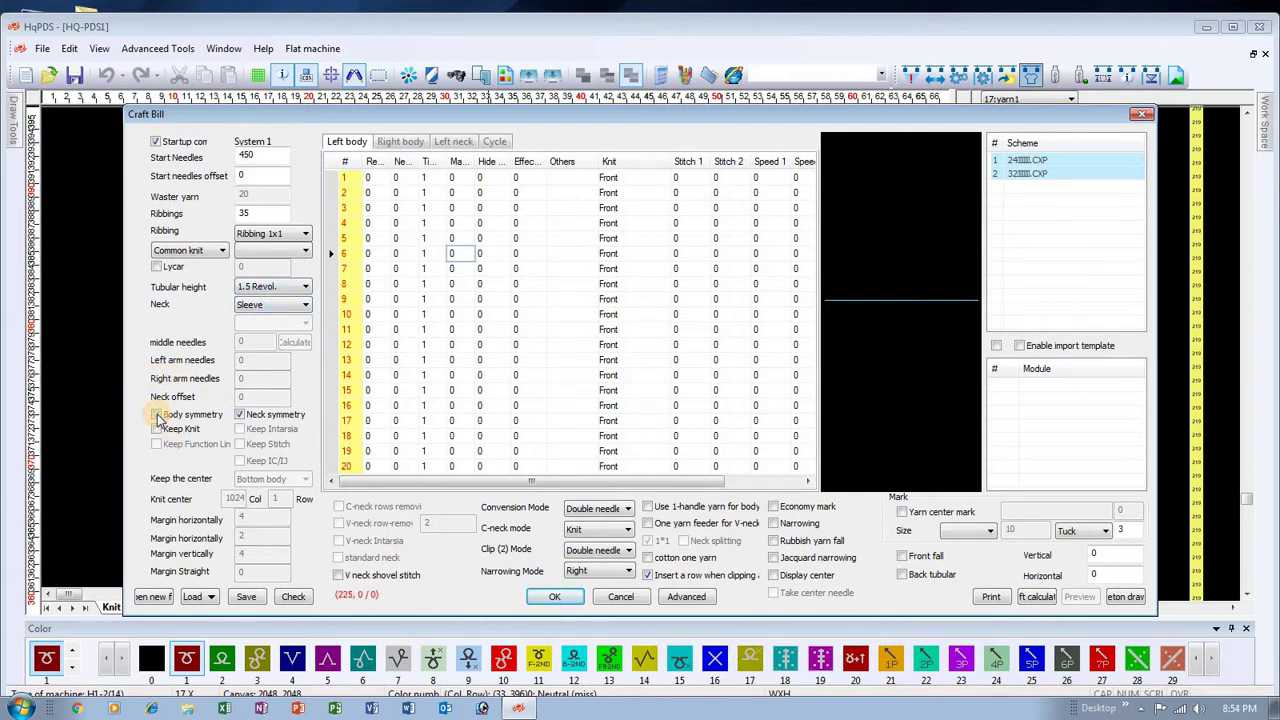
left_click(400, 142)
left_click(350, 142)
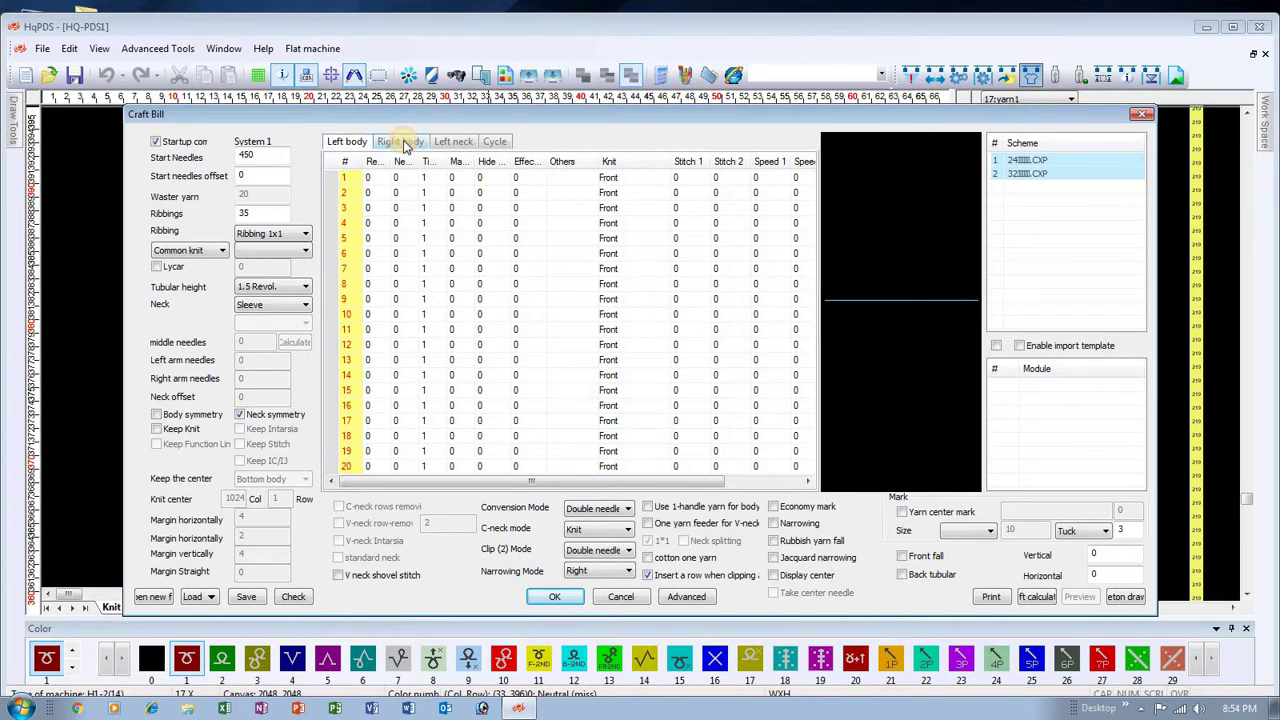
left_click(405, 144)
left_click(338, 143)
left_click(158, 416)
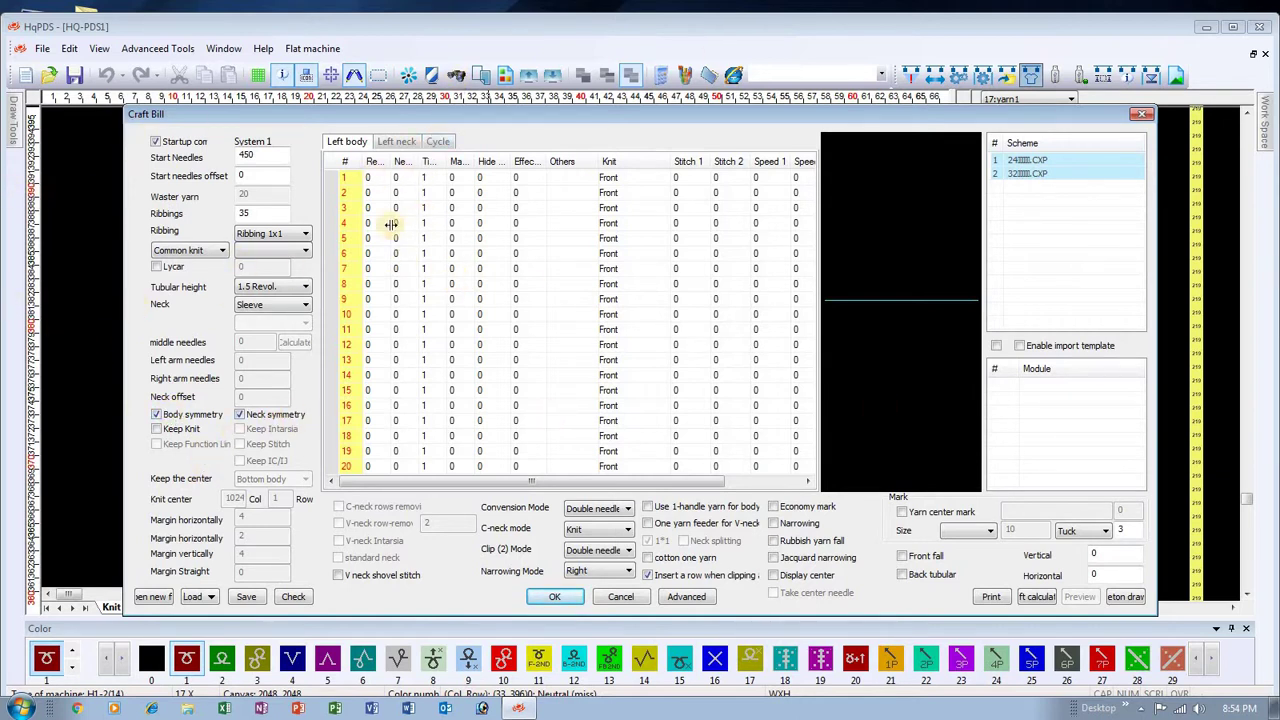
Try Keep Knit together with Keep Intarsia, Keep Stitch and Keep IC/IJ, and switch Keep Knit back off
left_click(157, 414)
left_click(157, 428)
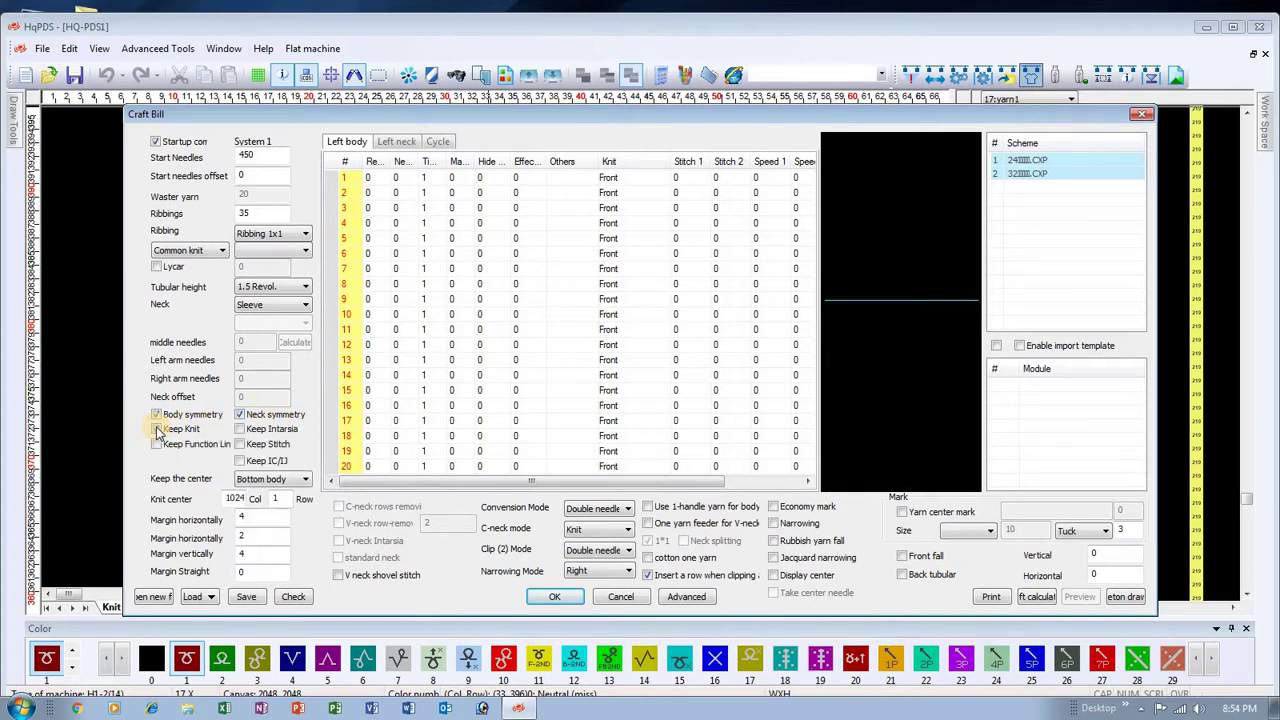
left_click(240, 428)
left_click(240, 443)
left_click(241, 462)
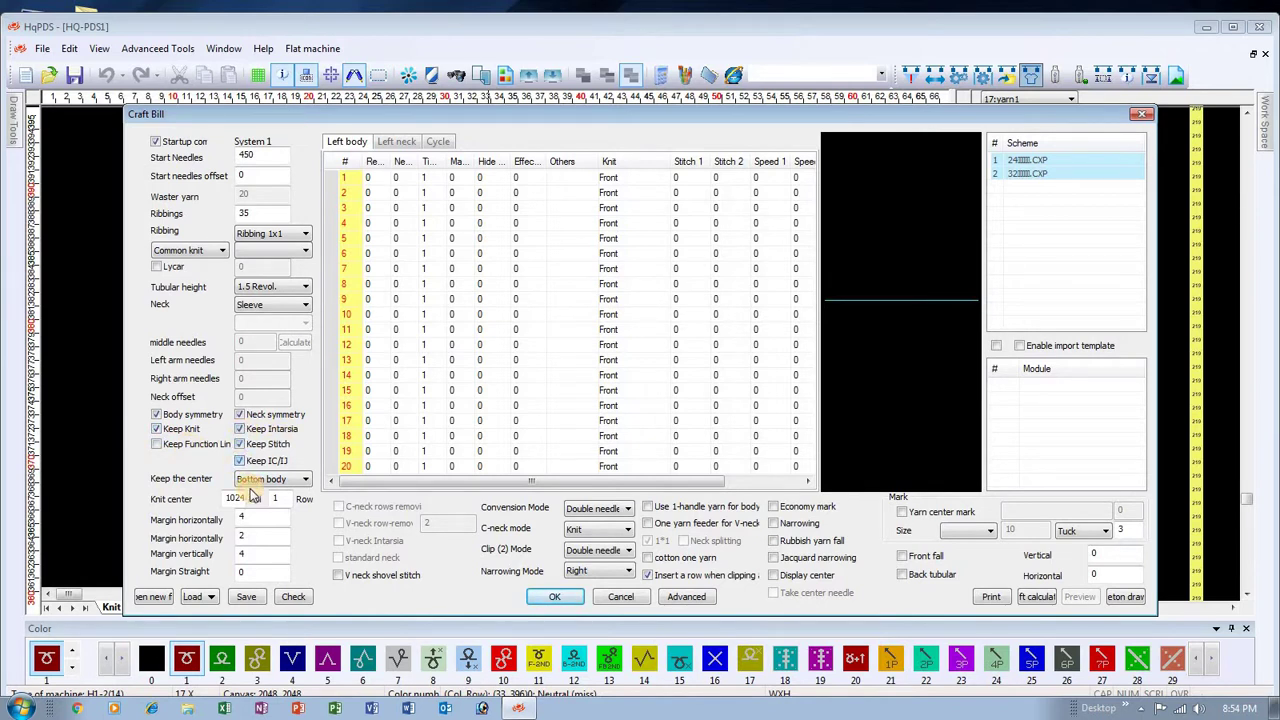
left_click(160, 429)
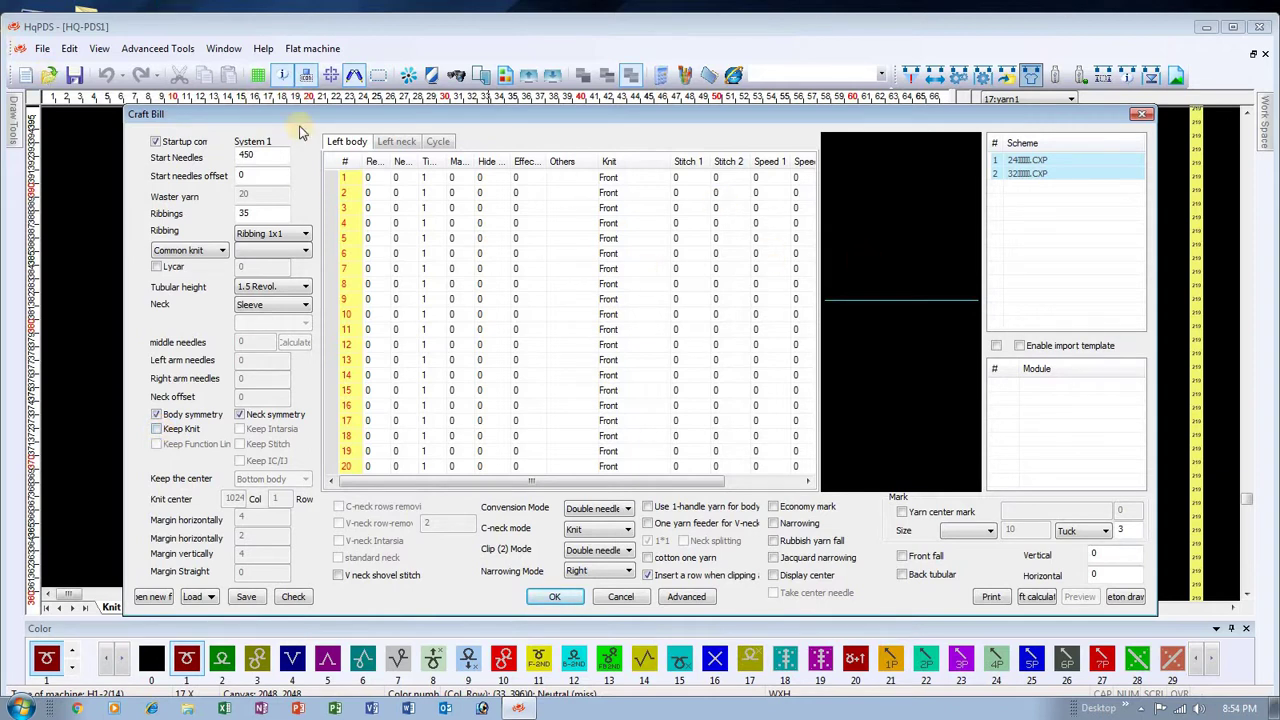
Turn Keep Knit on to examine its horizontal margin setting, and turn it off again
left_click(262, 288)
left_click_drag(368, 178, 368, 410)
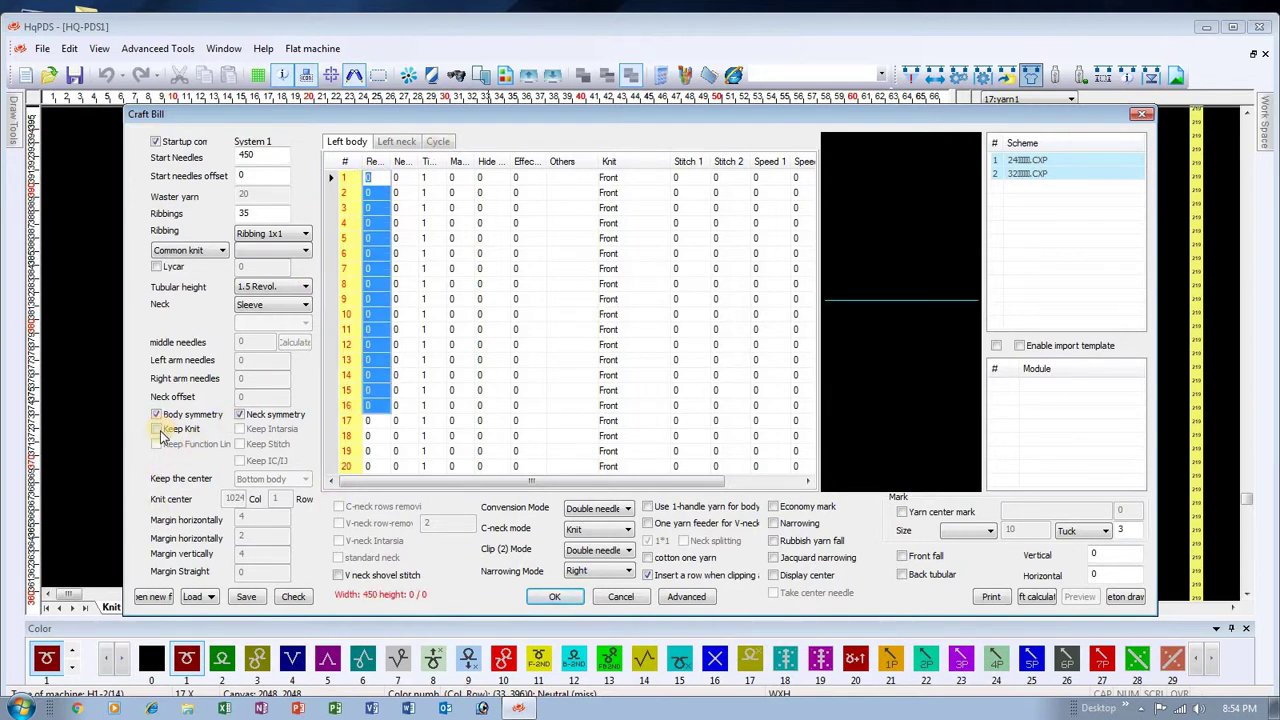
left_click(424, 329)
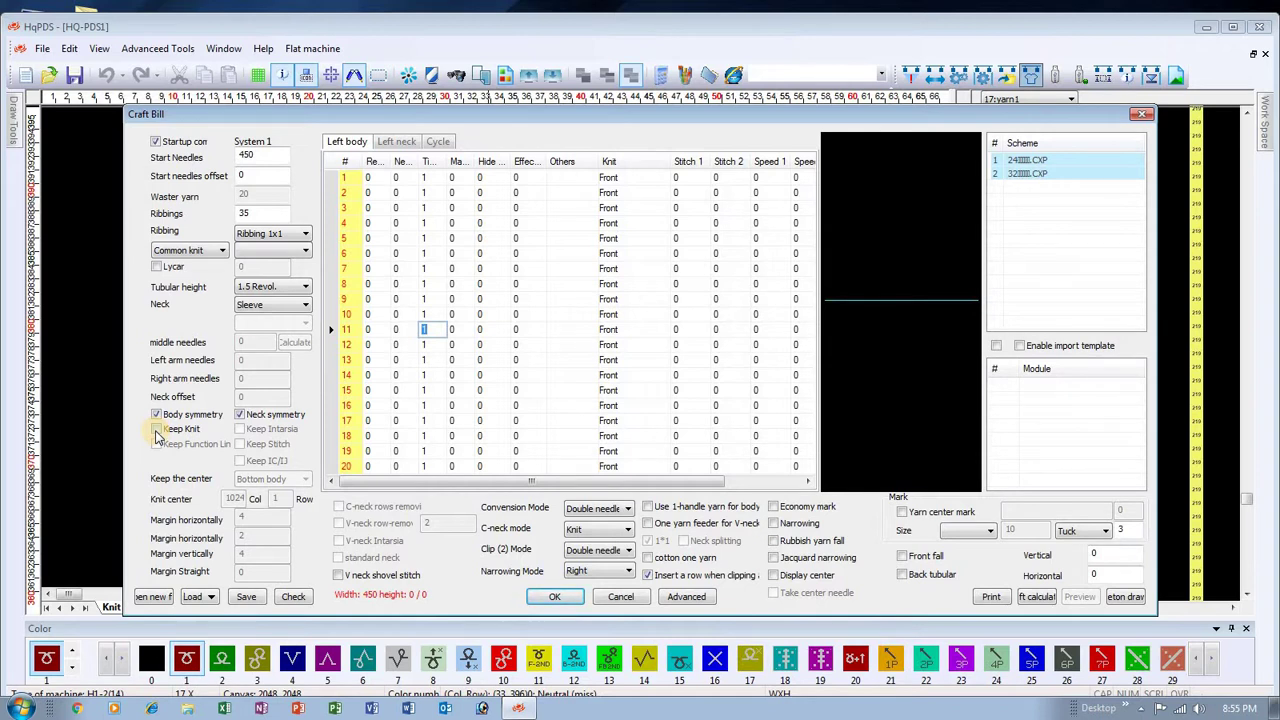
left_click(157, 429)
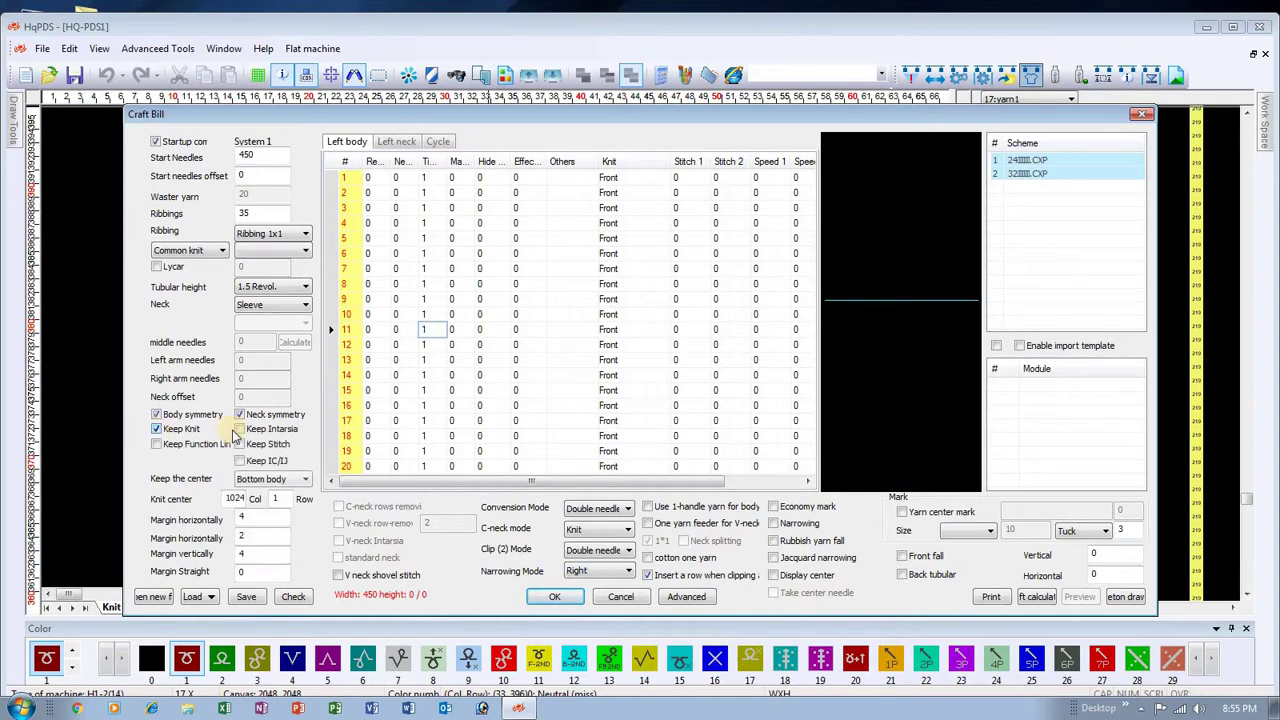
double_click(242, 516)
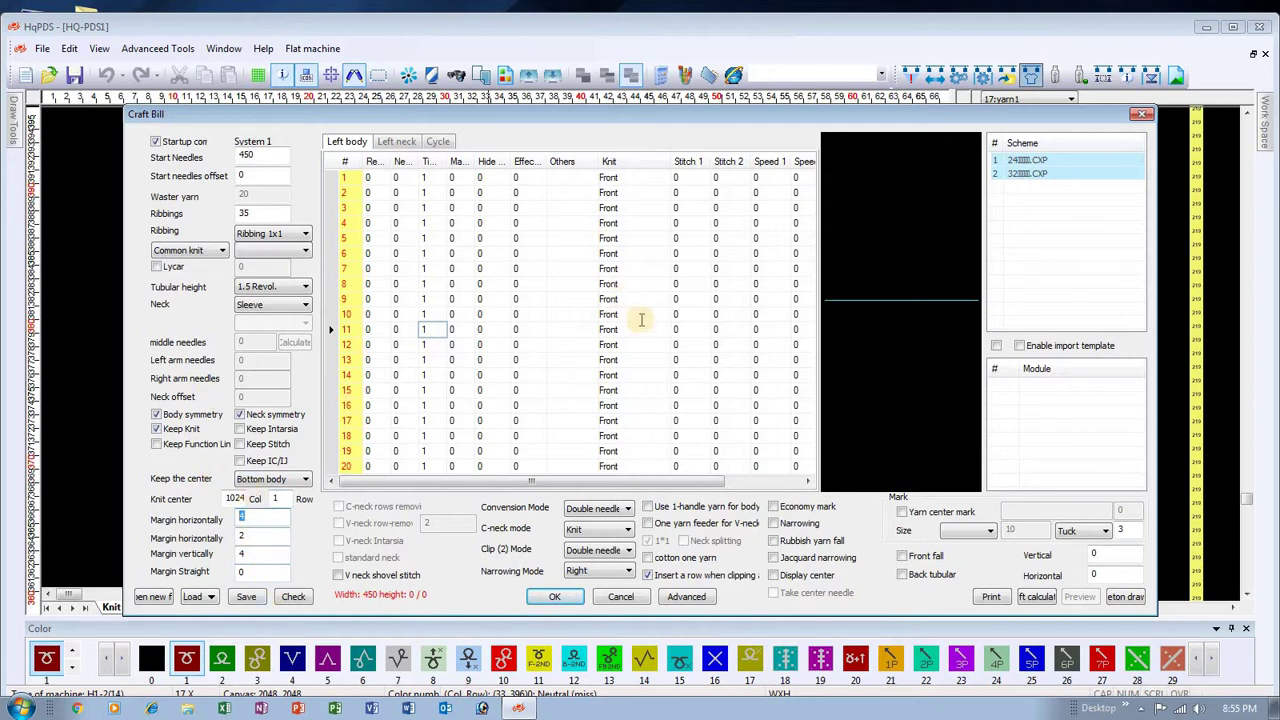
left_click(157, 429)
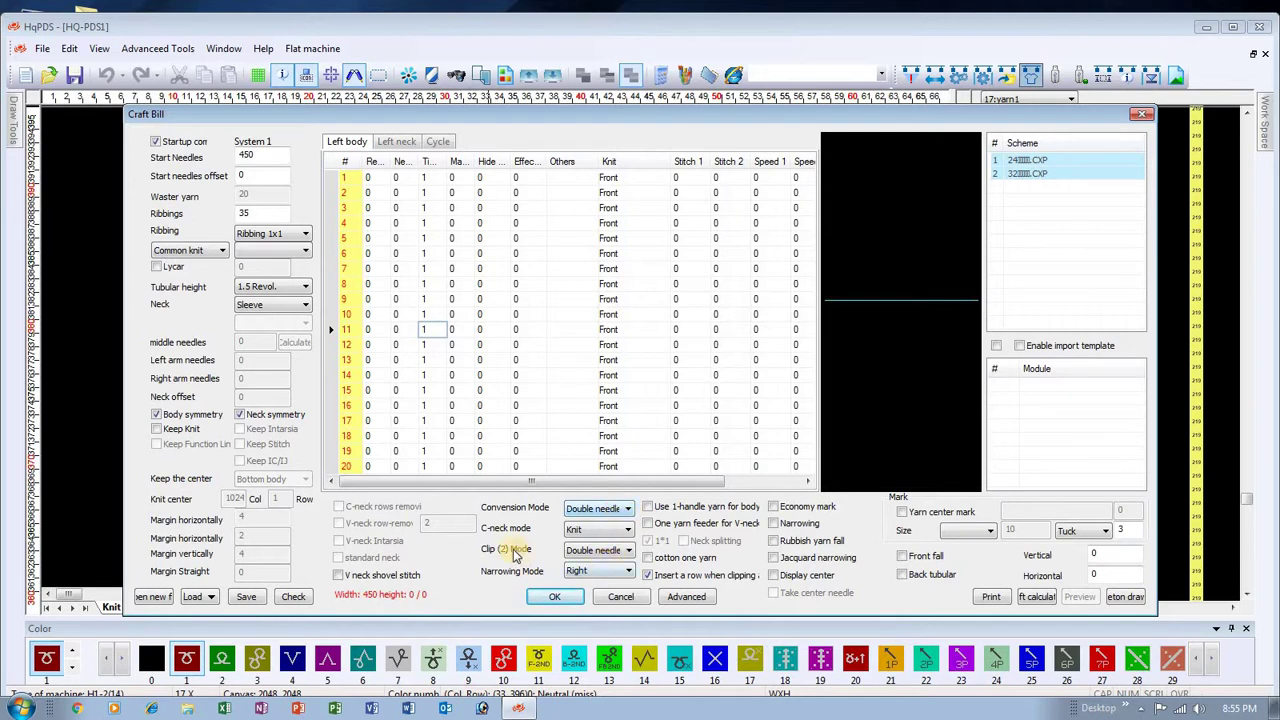
Examine the available options for the Clip (2) mode and the C-neck mode
left_click(630, 551)
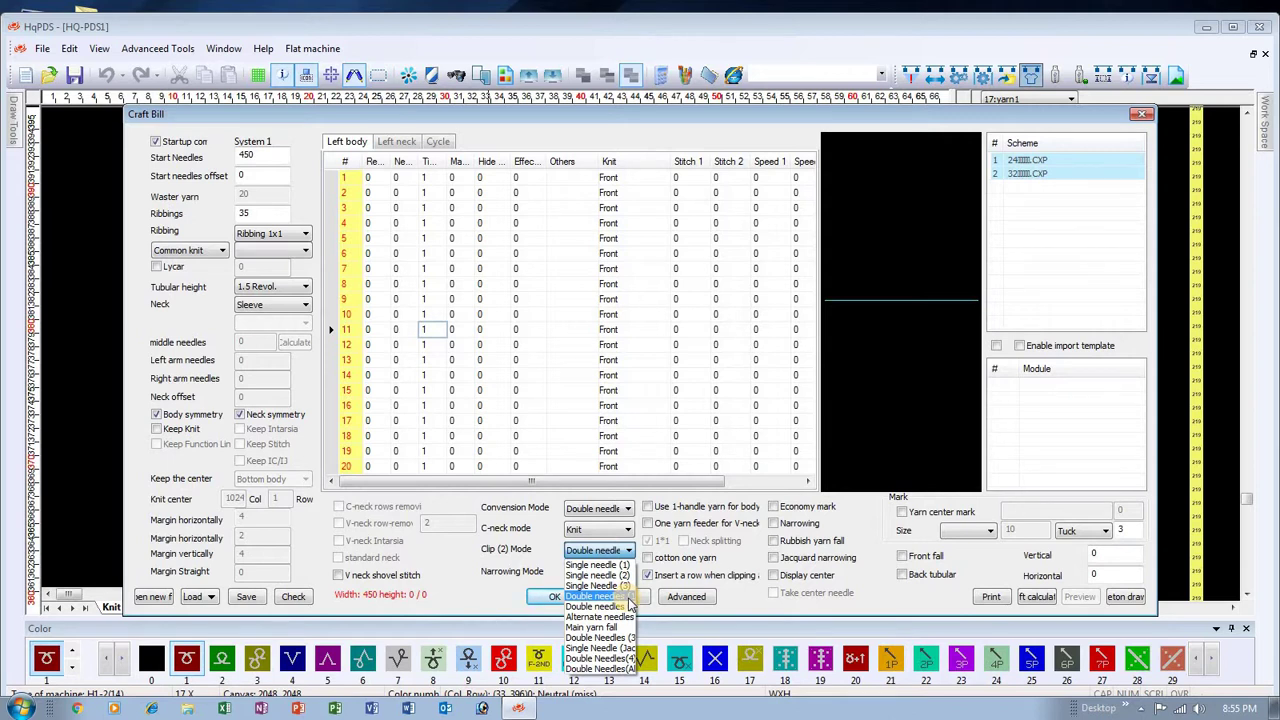
left_click(455, 590)
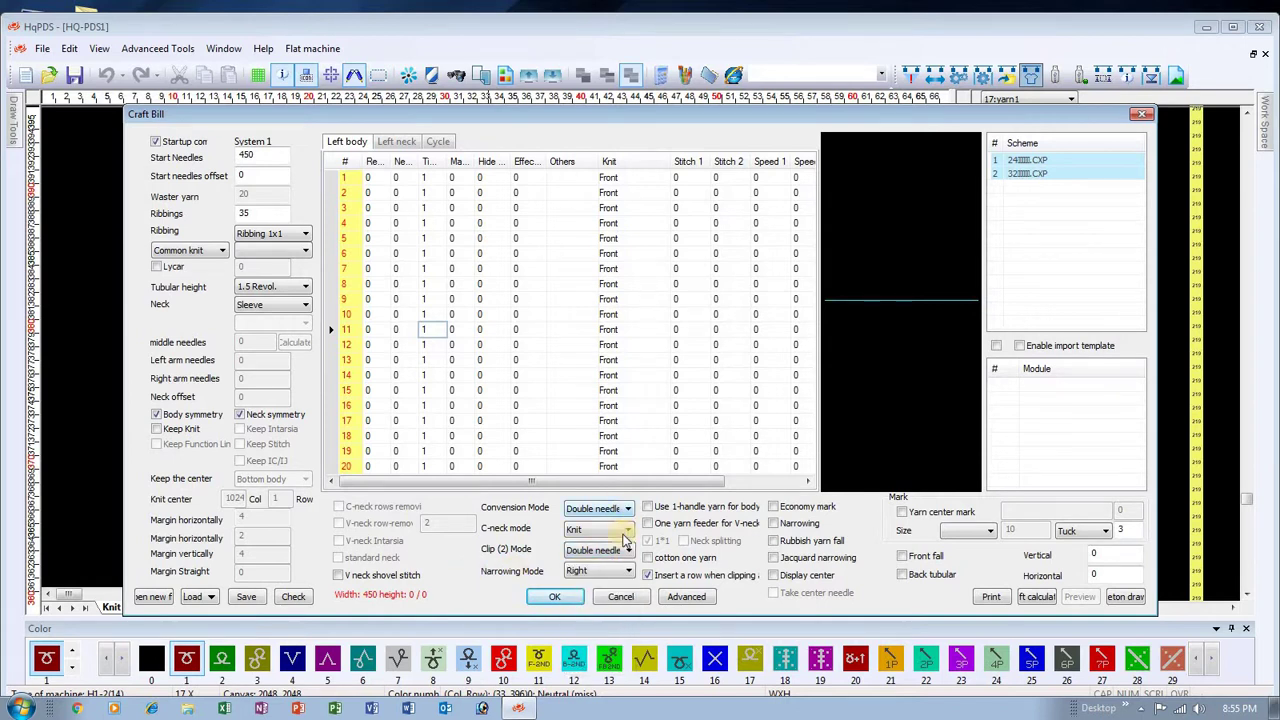
left_click(623, 533)
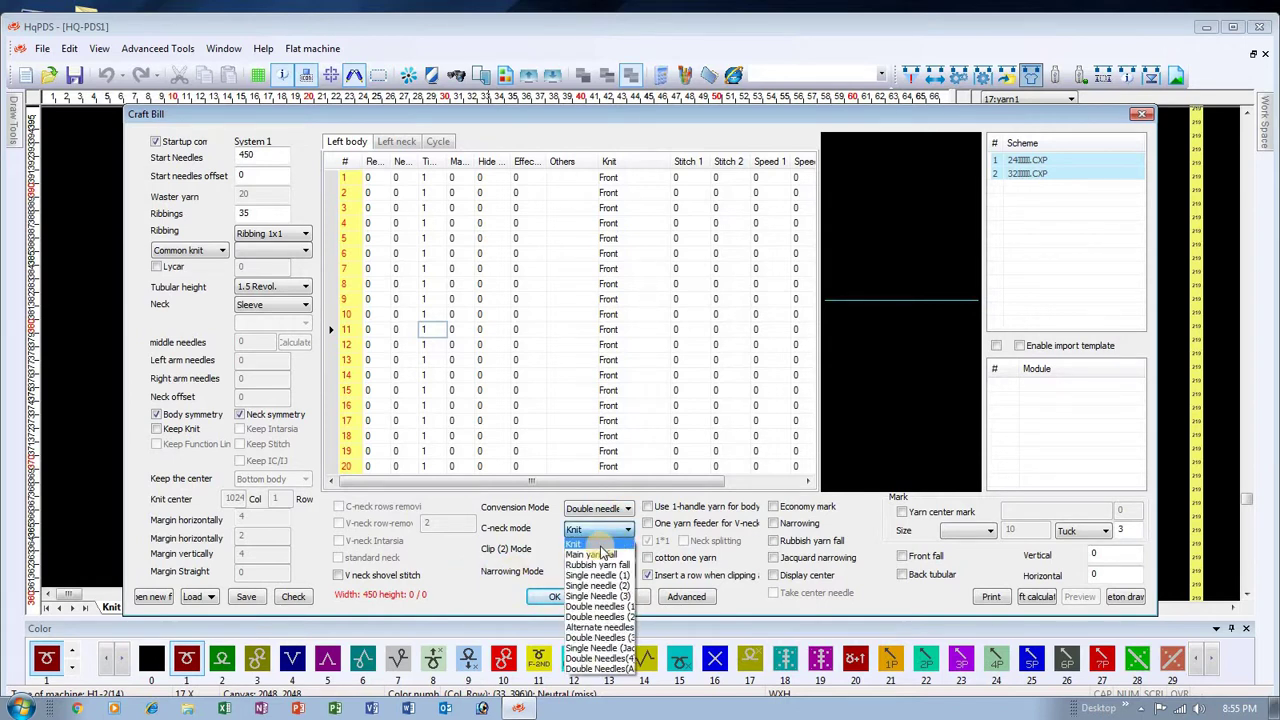
left_click(603, 572)
Try the Neglect narrowing mode and return it to Right
left_click(603, 572)
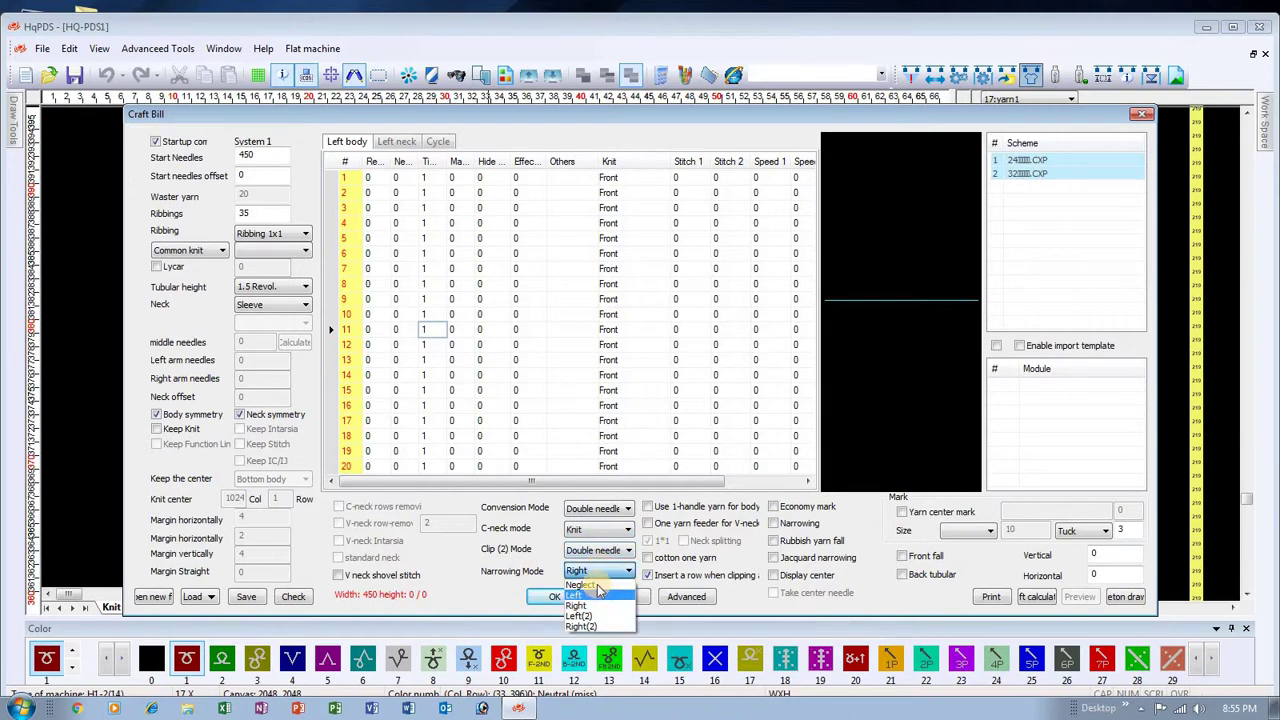
left_click(583, 601)
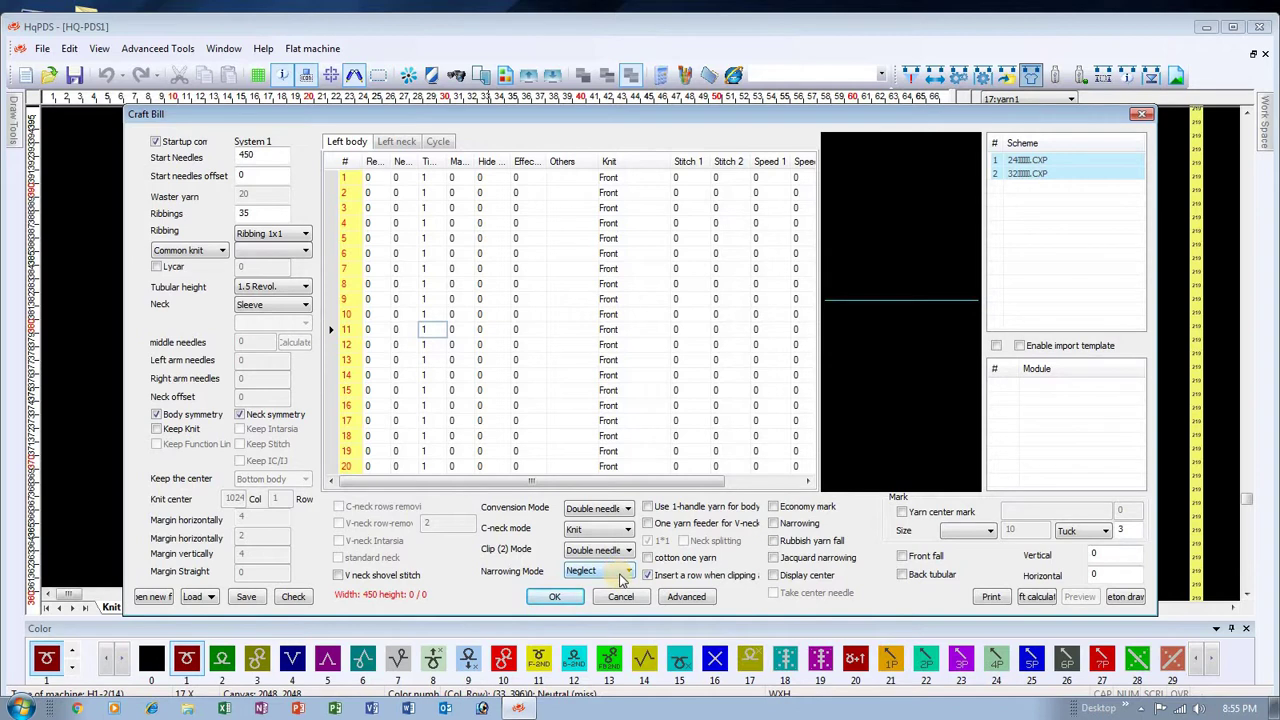
left_click(622, 574)
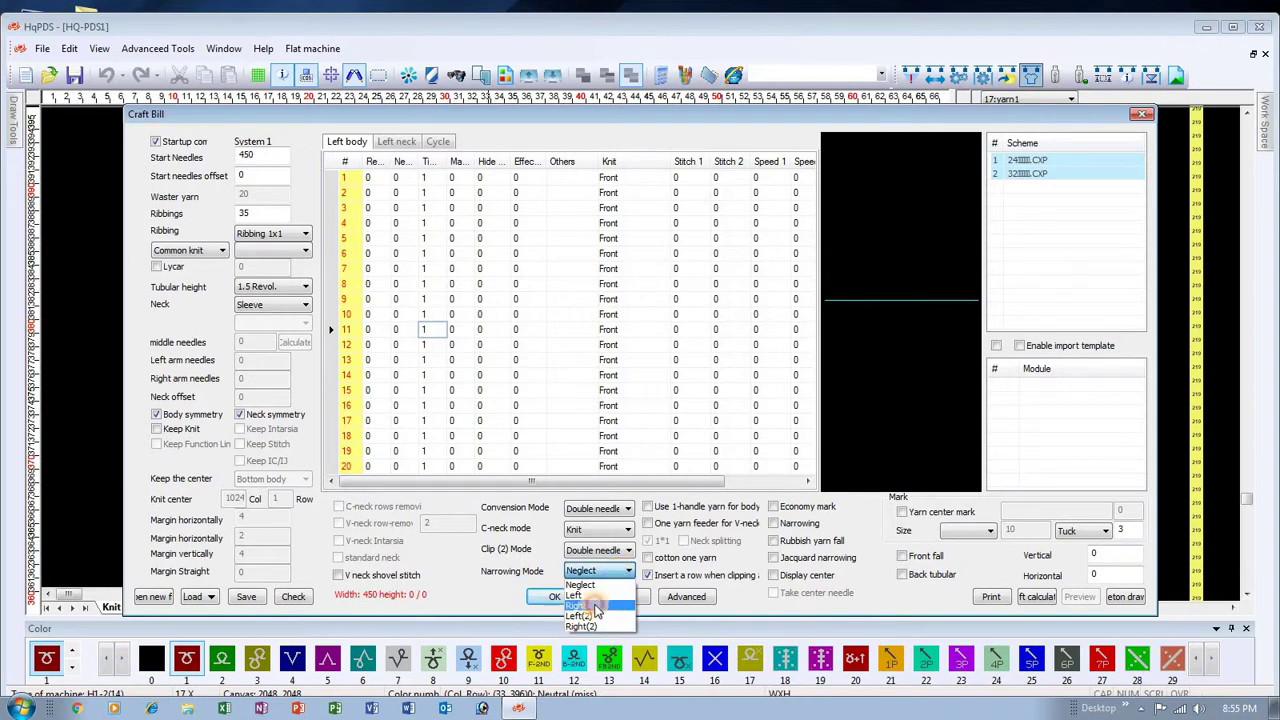
left_click(596, 607)
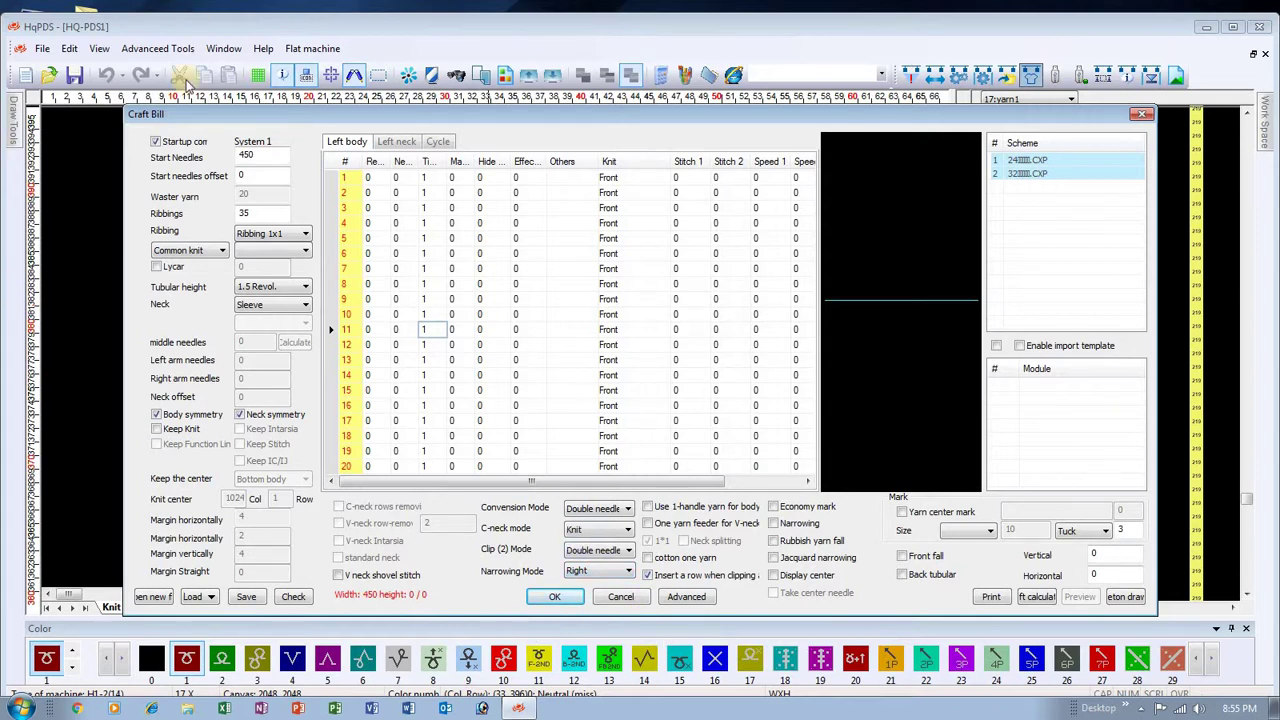
Examine the revolutions, needles, times and following columns of the left body table down to the hide column
left_click(239, 414)
left_click(370, 178)
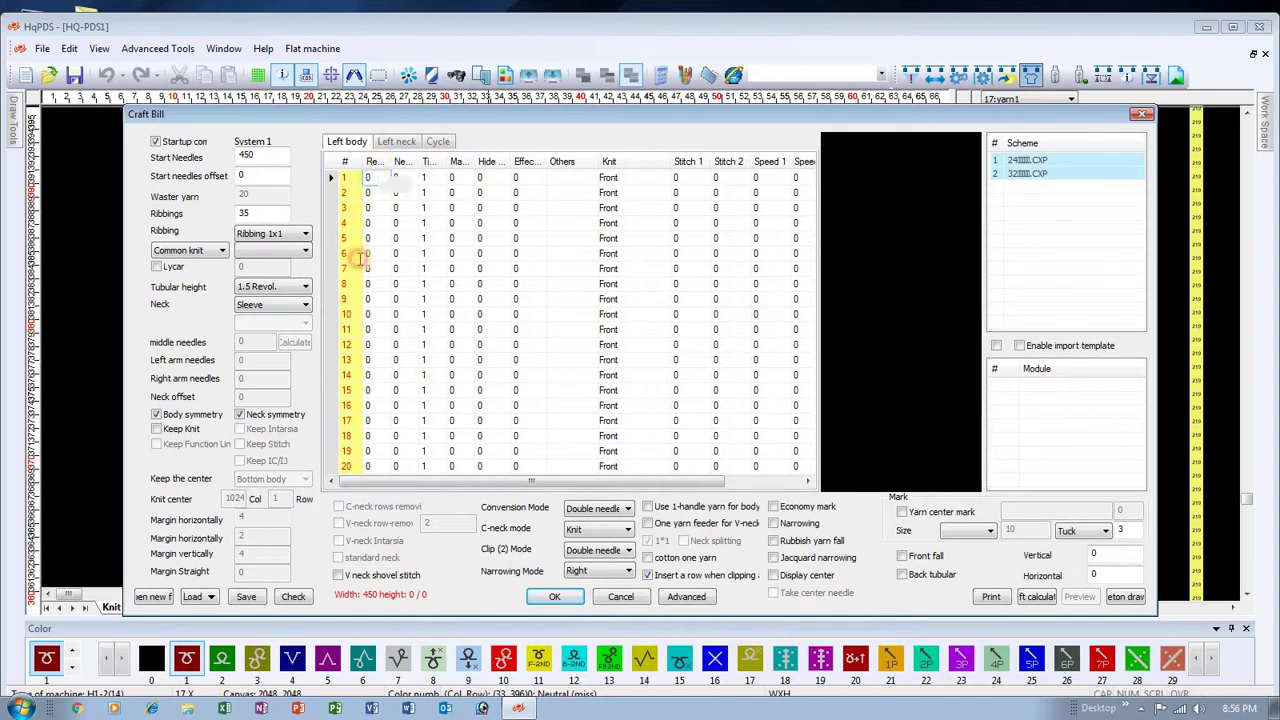
left_click_drag(383, 190, 374, 458)
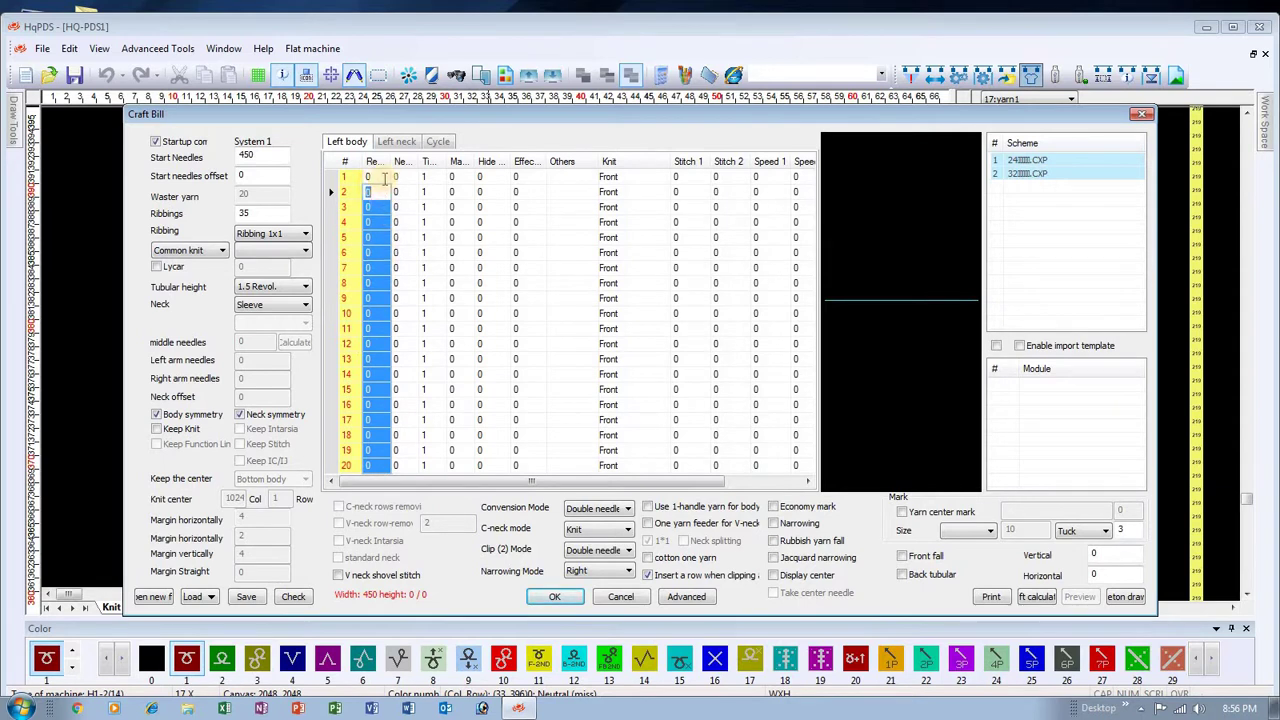
left_click_drag(371, 176, 370, 358)
left_click_drag(399, 176, 400, 449)
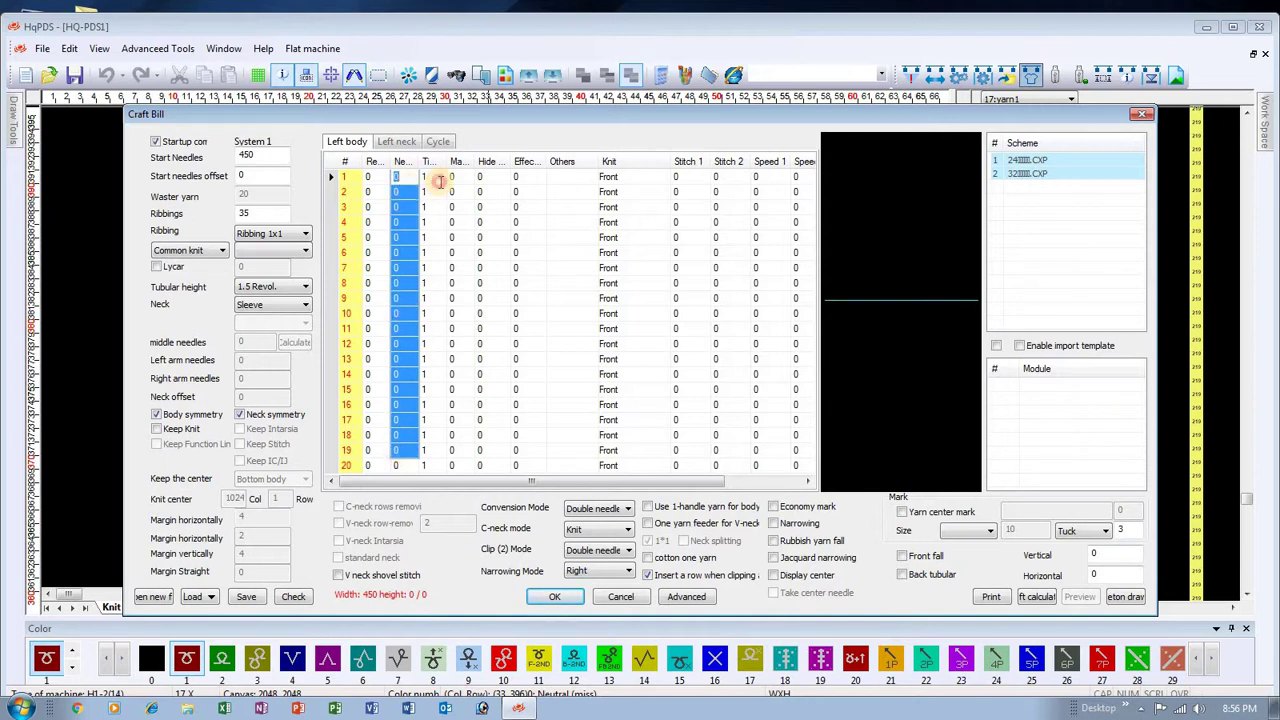
left_click_drag(432, 190, 427, 313)
left_click_drag(427, 366, 425, 390)
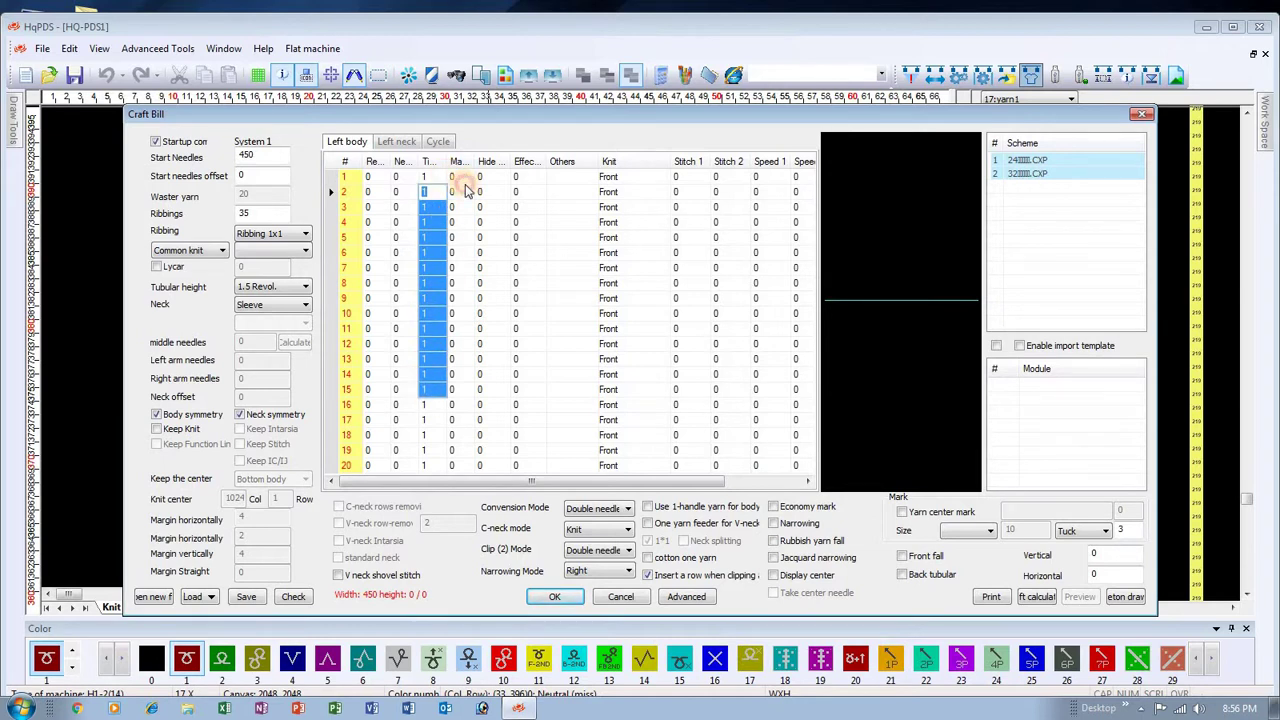
left_click_drag(453, 191, 452, 420)
left_click_drag(486, 177, 494, 451)
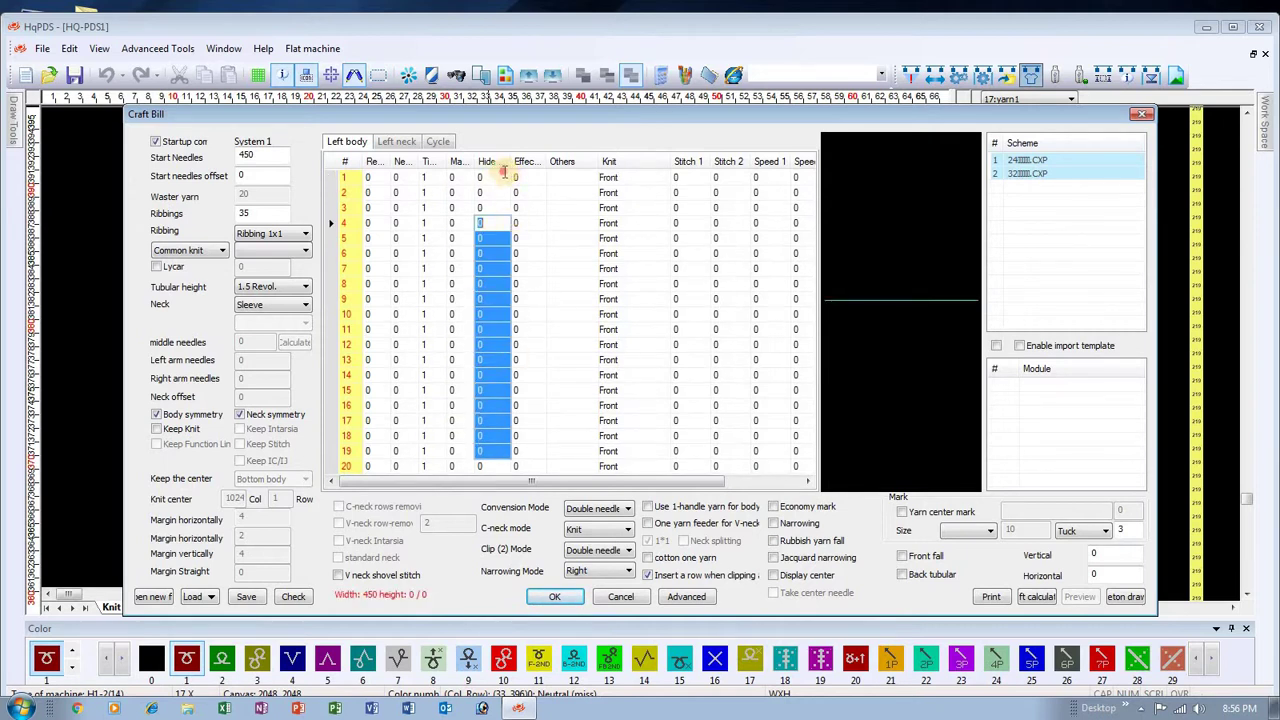
left_click(502, 178)
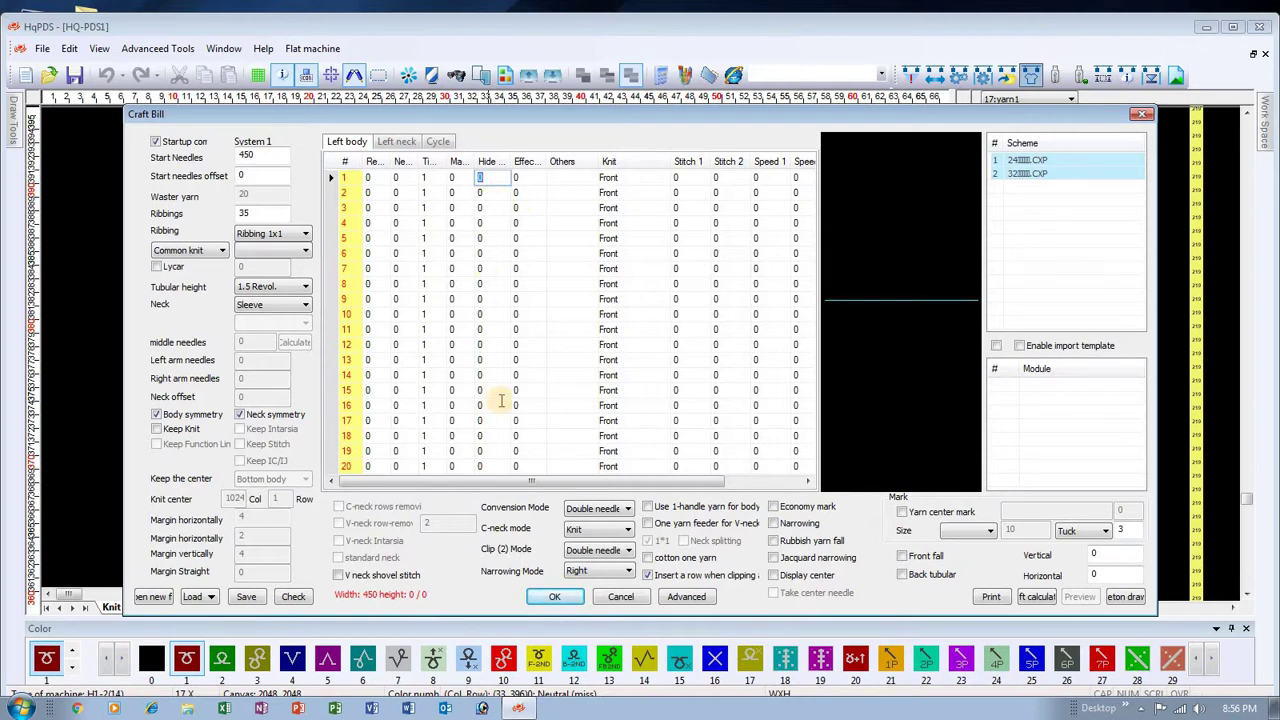
Enter 120 revolutions and -12 needles in row 1 of the left body table
left_click(378, 176)
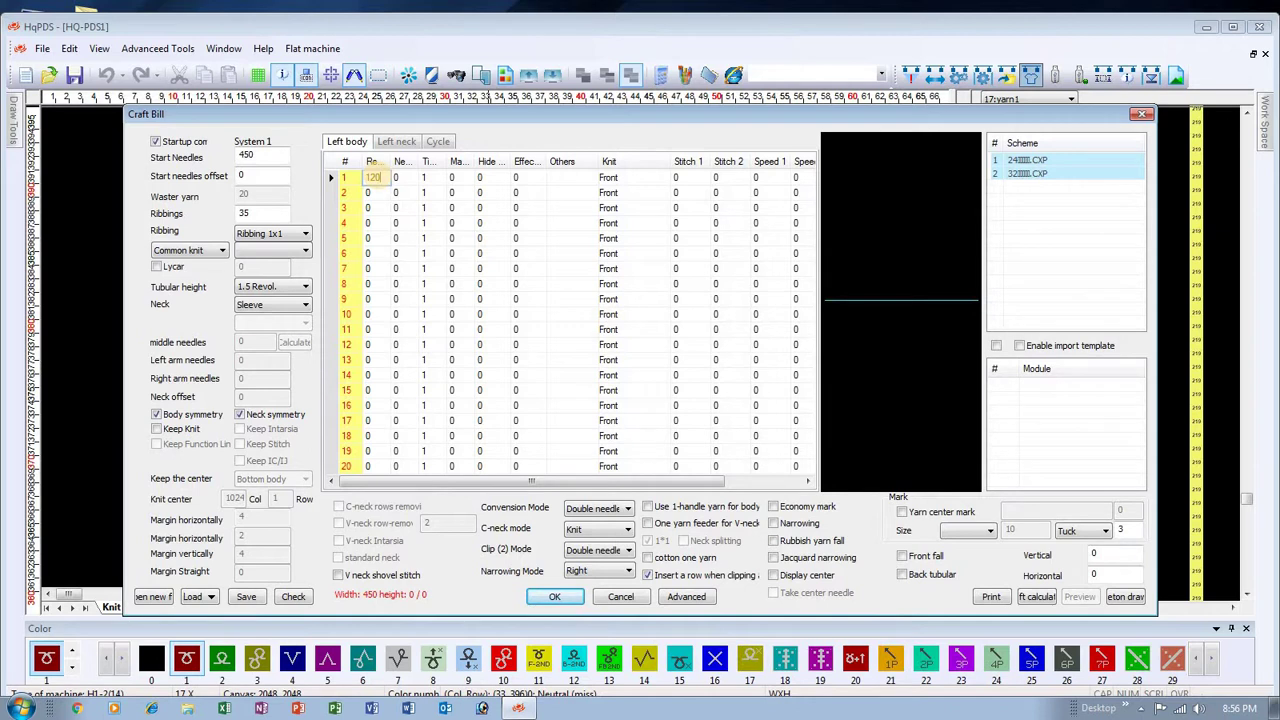
key("Tab")
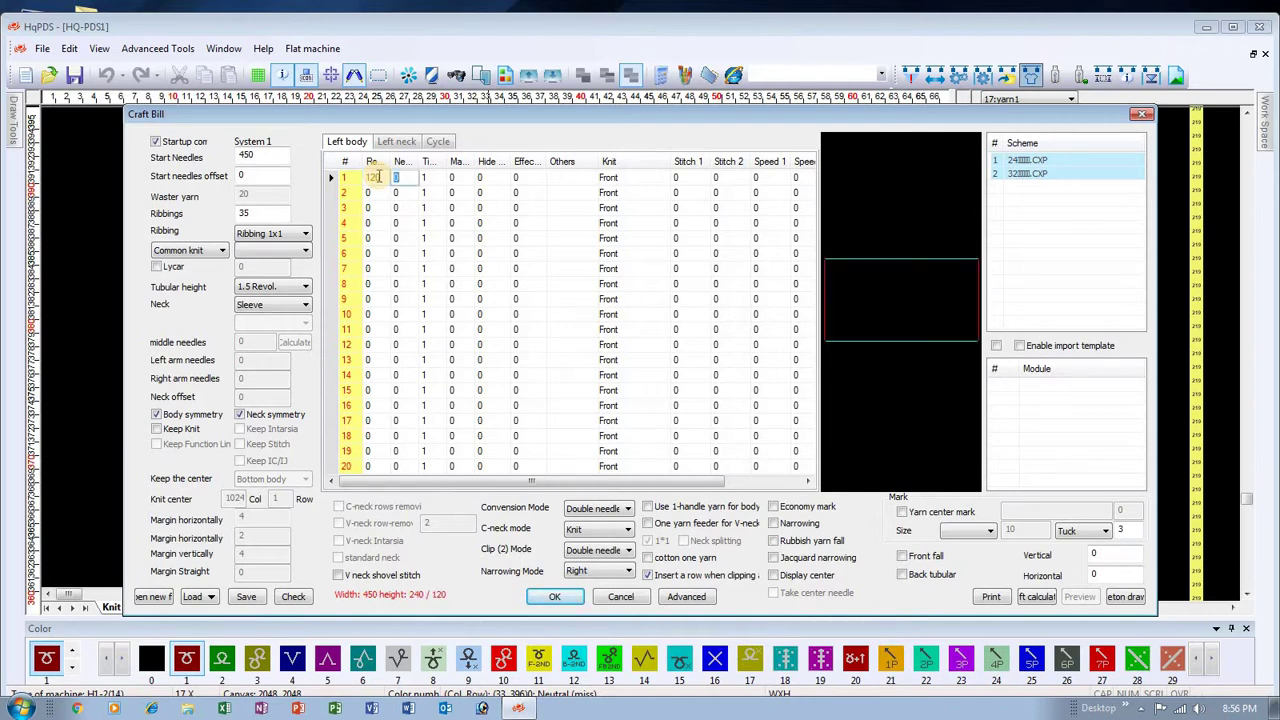
type("-12")
left_click(427, 177)
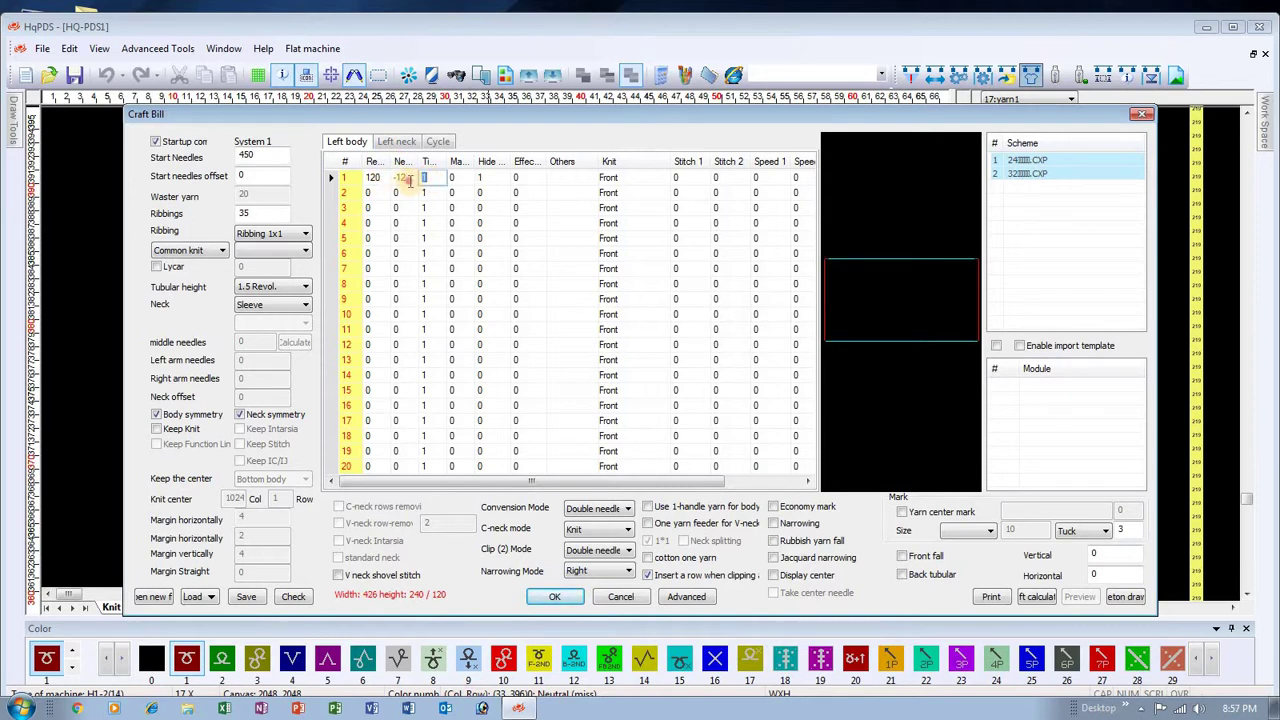
left_click(410, 178)
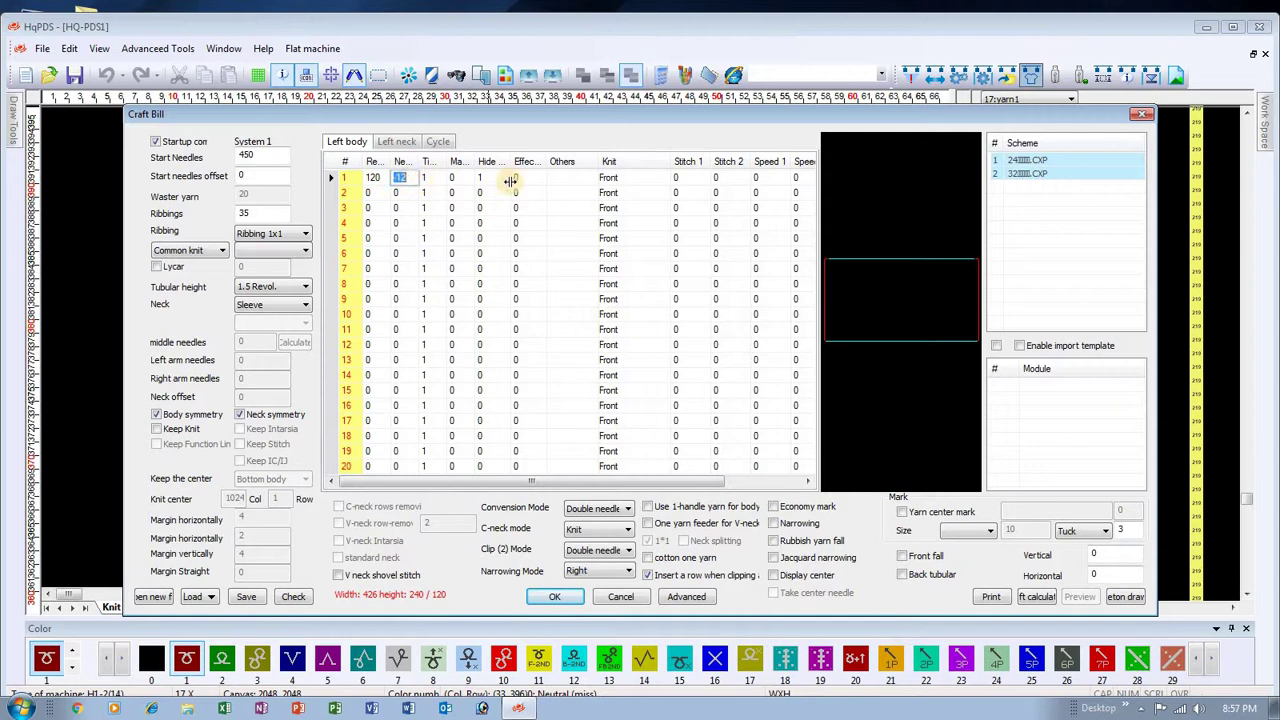
Assign Clip (2) as the Others option for row 1 of the left body
left_click(578, 177)
left_click(592, 177)
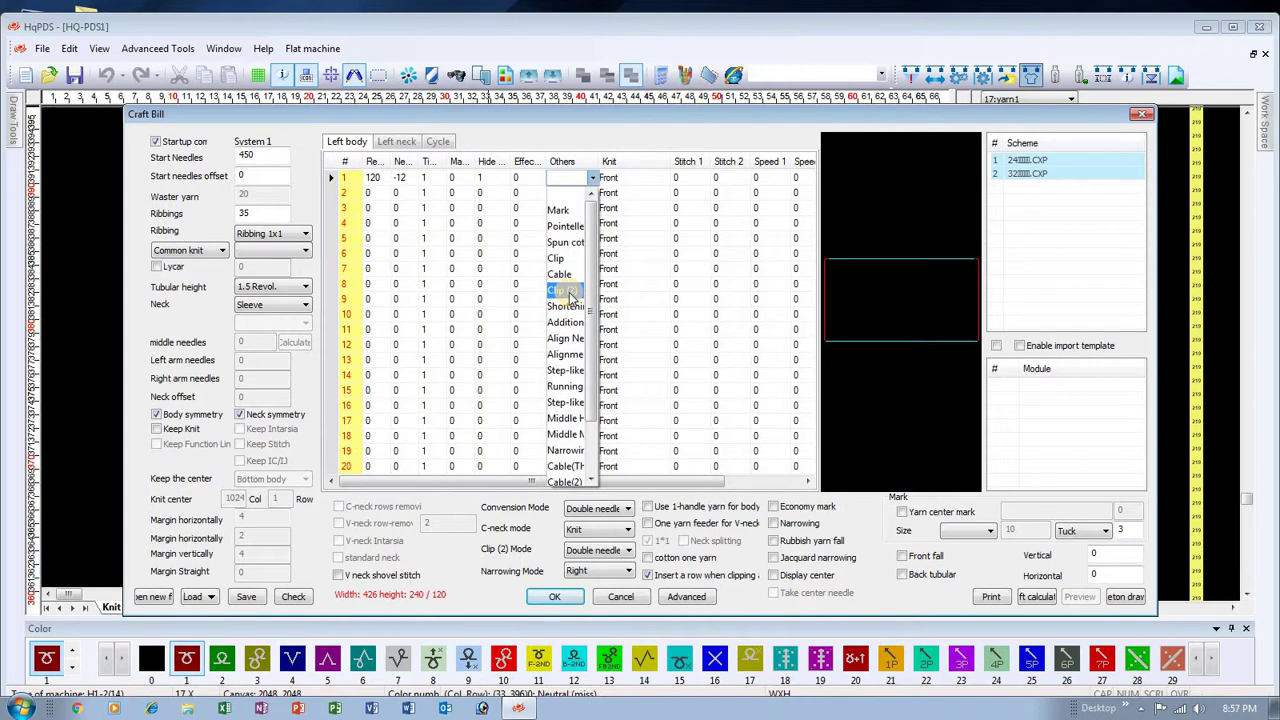
left_click(568, 292)
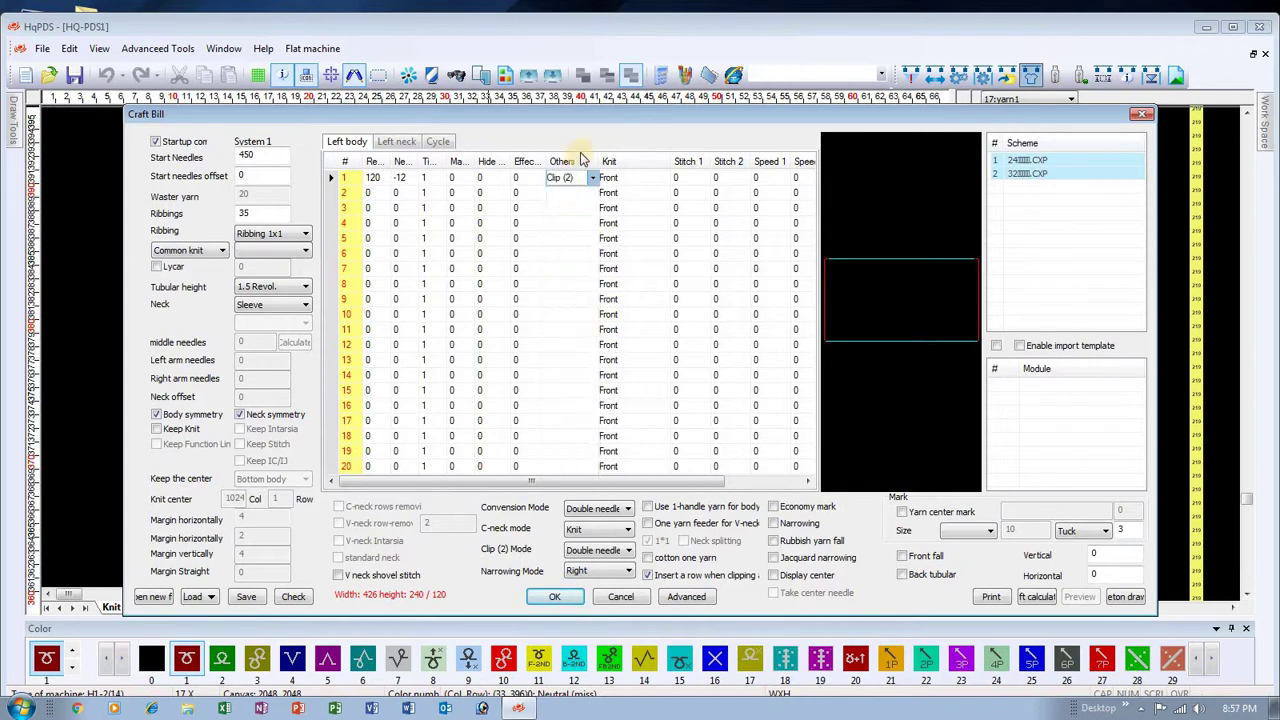
Fill row 2 of the left body with 2 revolutions, -3 needles and 12 times
left_click(383, 192)
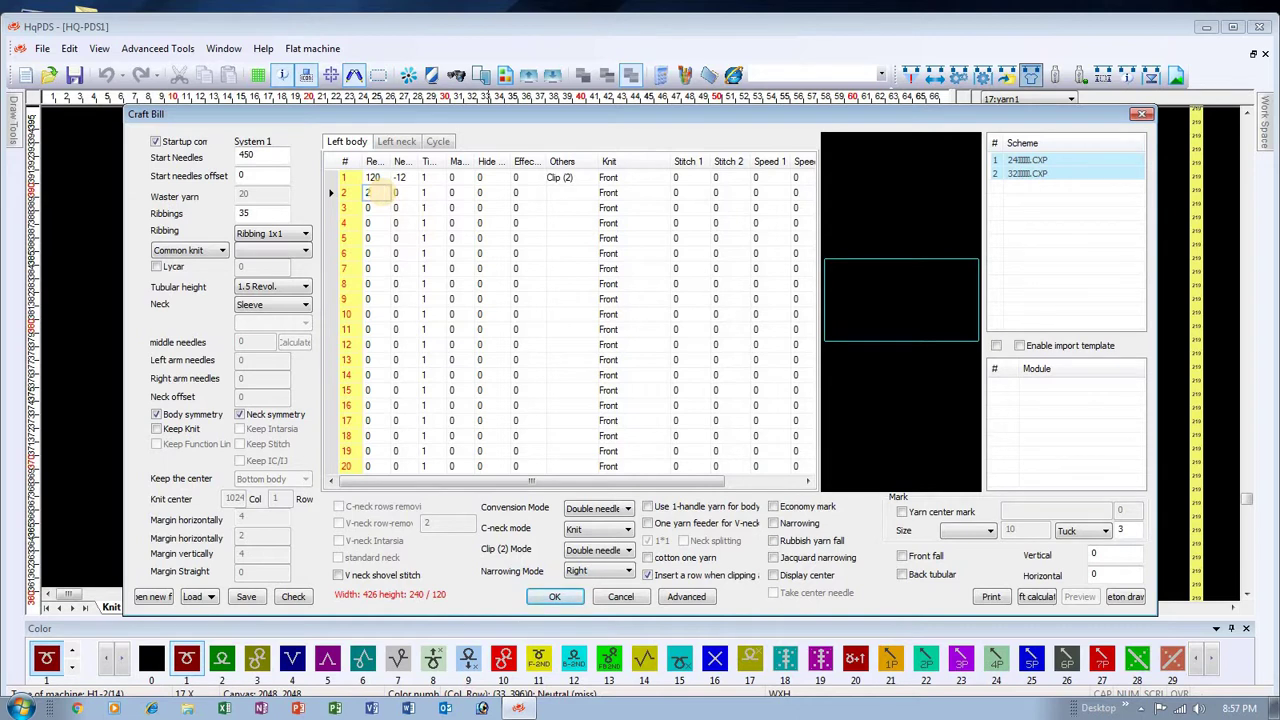
key("Tab")
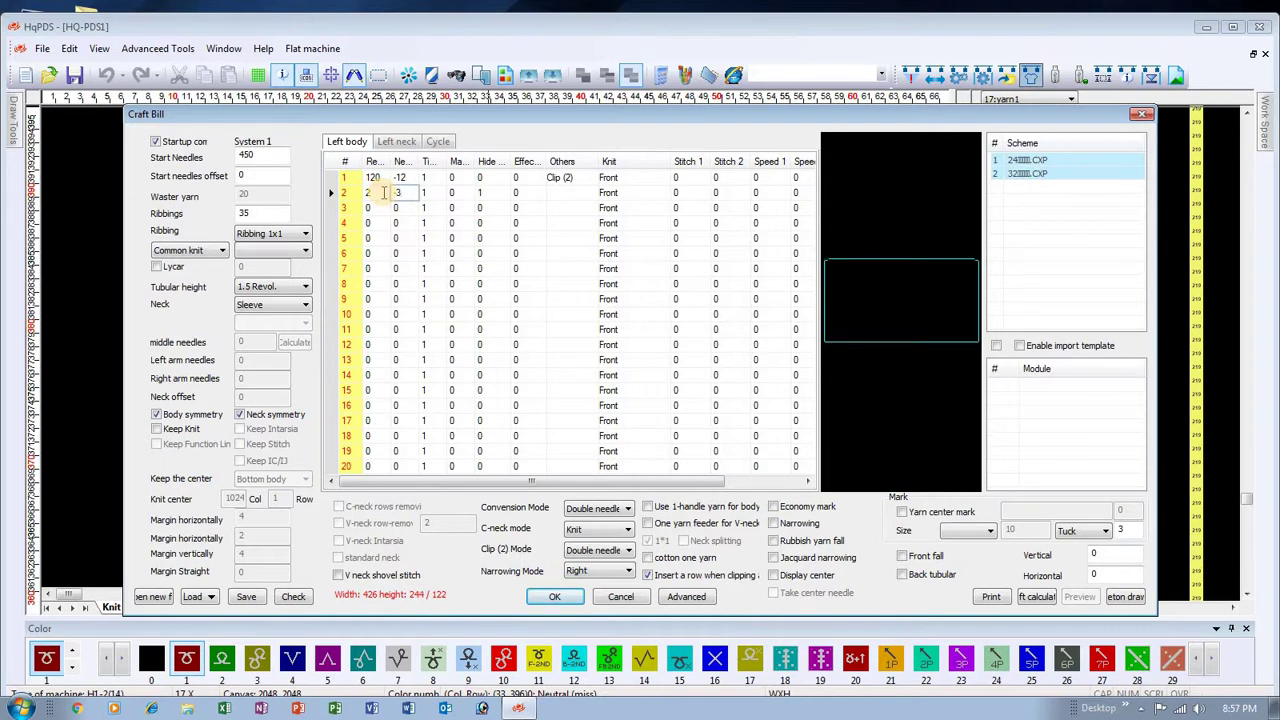
key("Tab")
key("Tab")
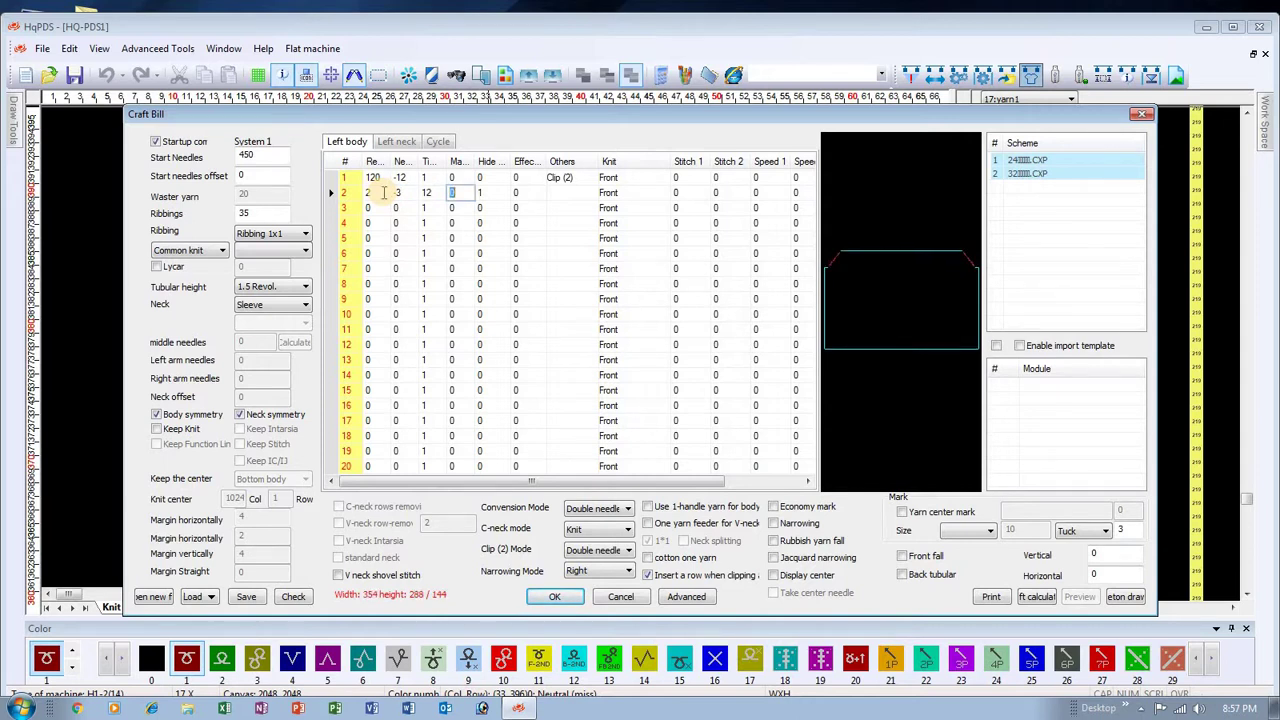
Set the Ma... column of row 2 in the left body table to 4, keeping -3 needles
key("shift+Tab")
key("shift+Tab")
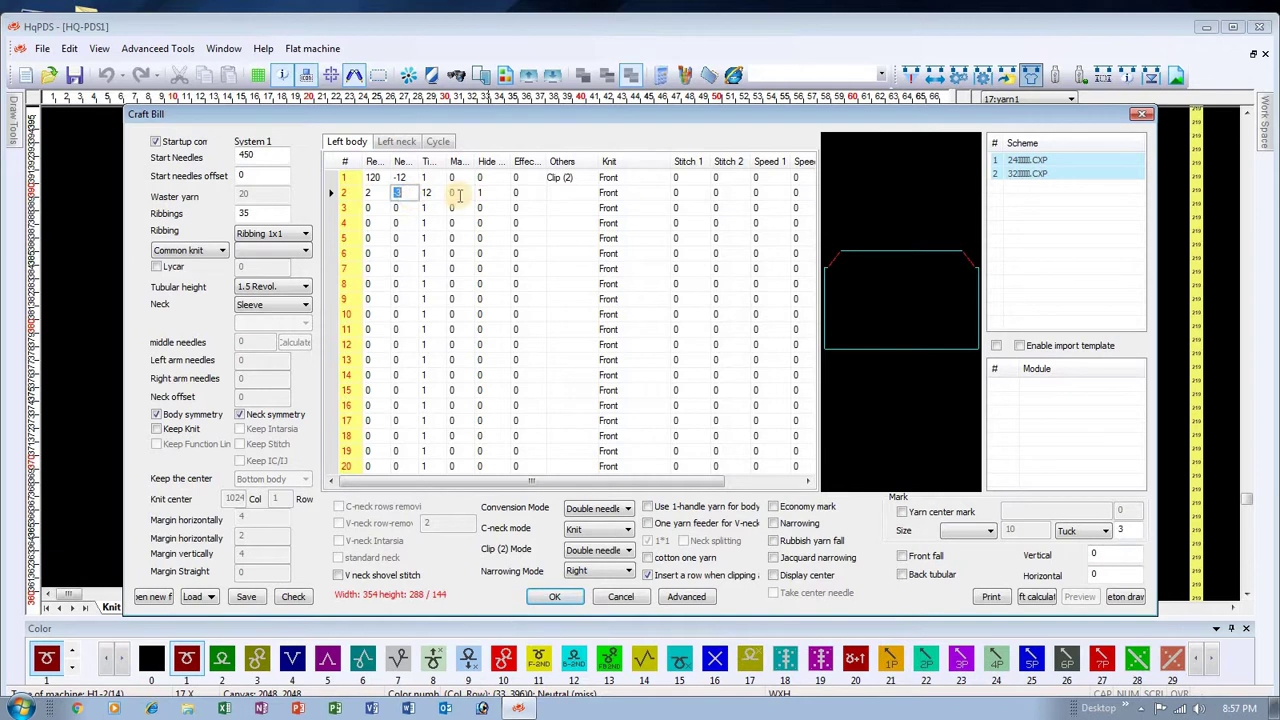
type("-3")
left_click(455, 193)
type("4")
key("Tab")
left_click(465, 194)
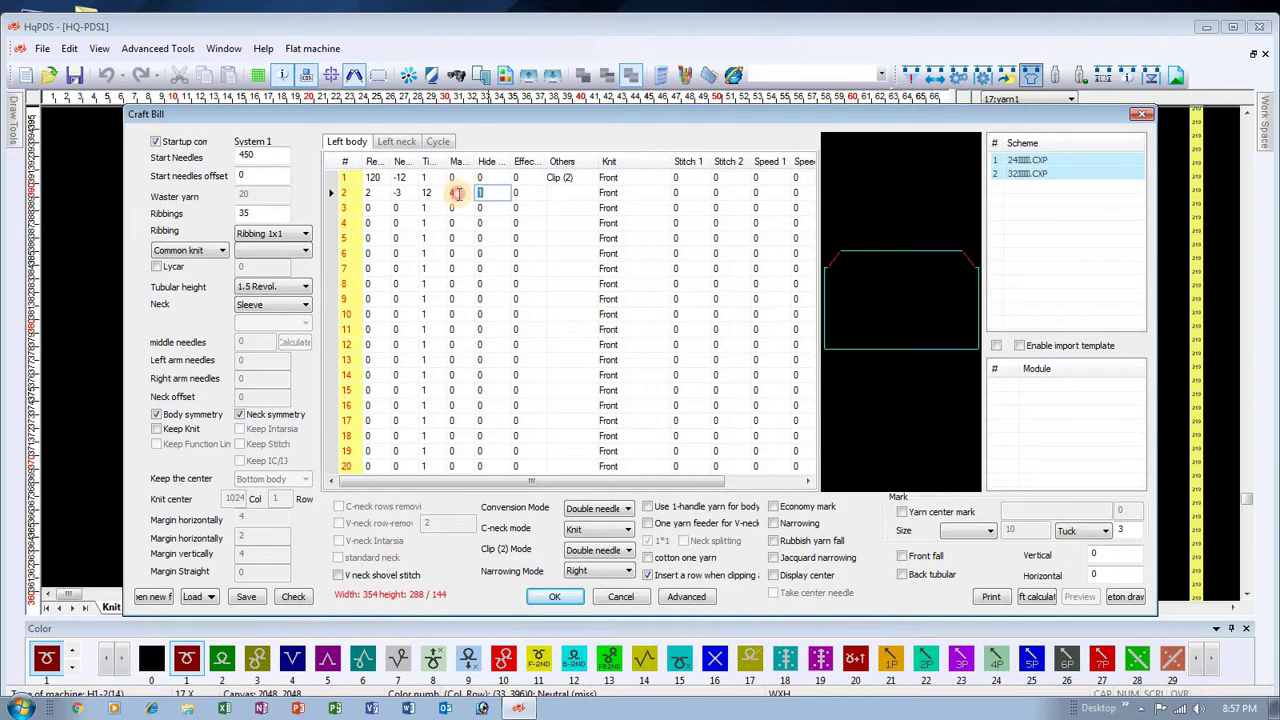
Examine how the needles value and the Ma... value of row 2 in the left body table relate
left_click(399, 192)
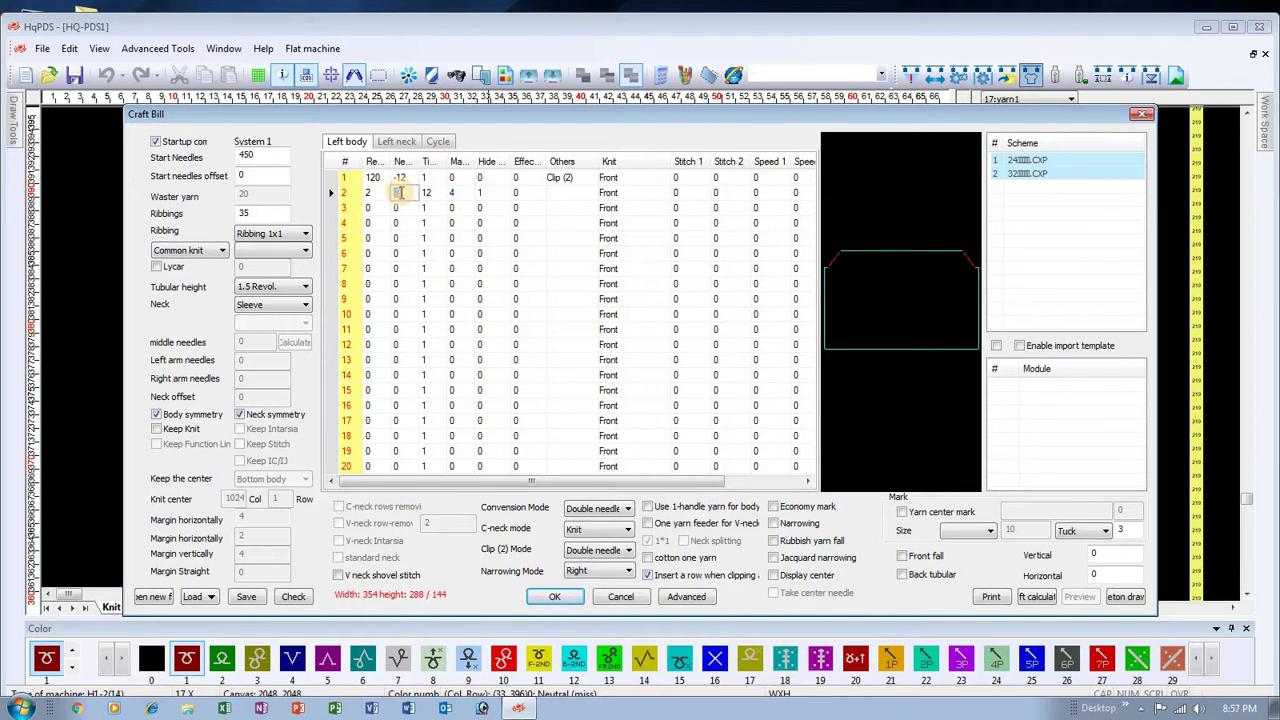
key("Tab")
key("Tab")
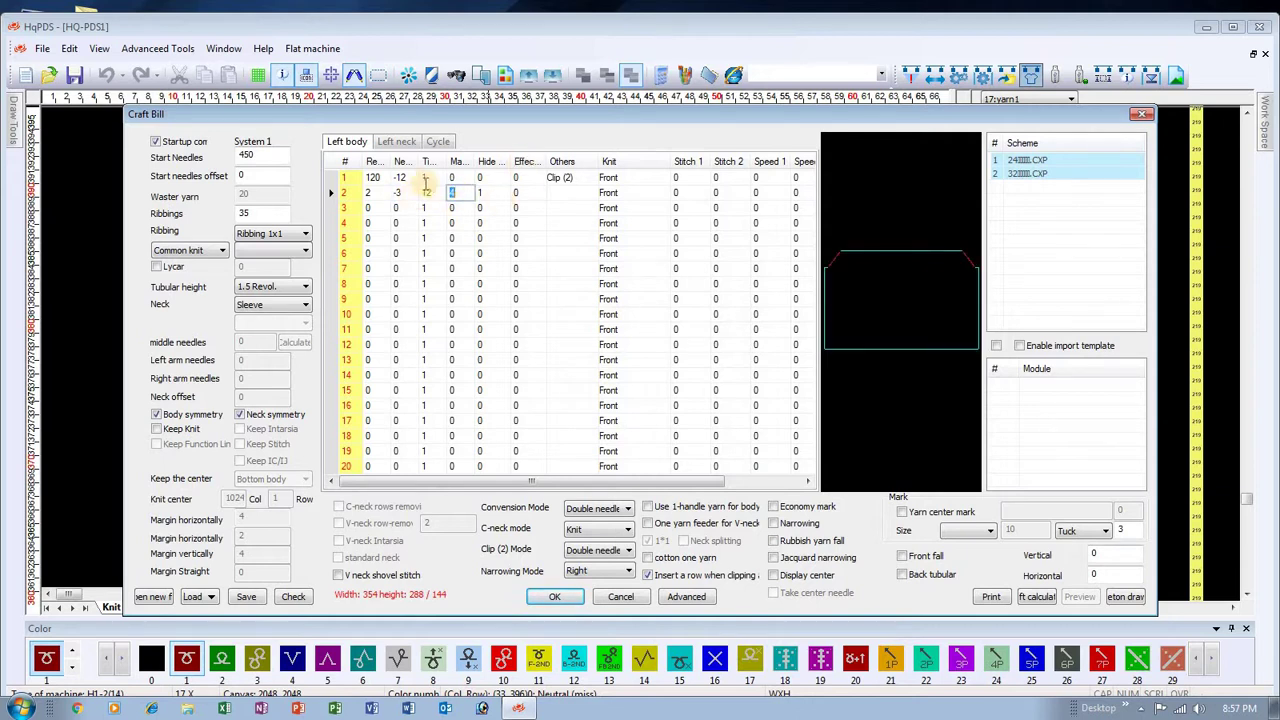
left_click(399, 192)
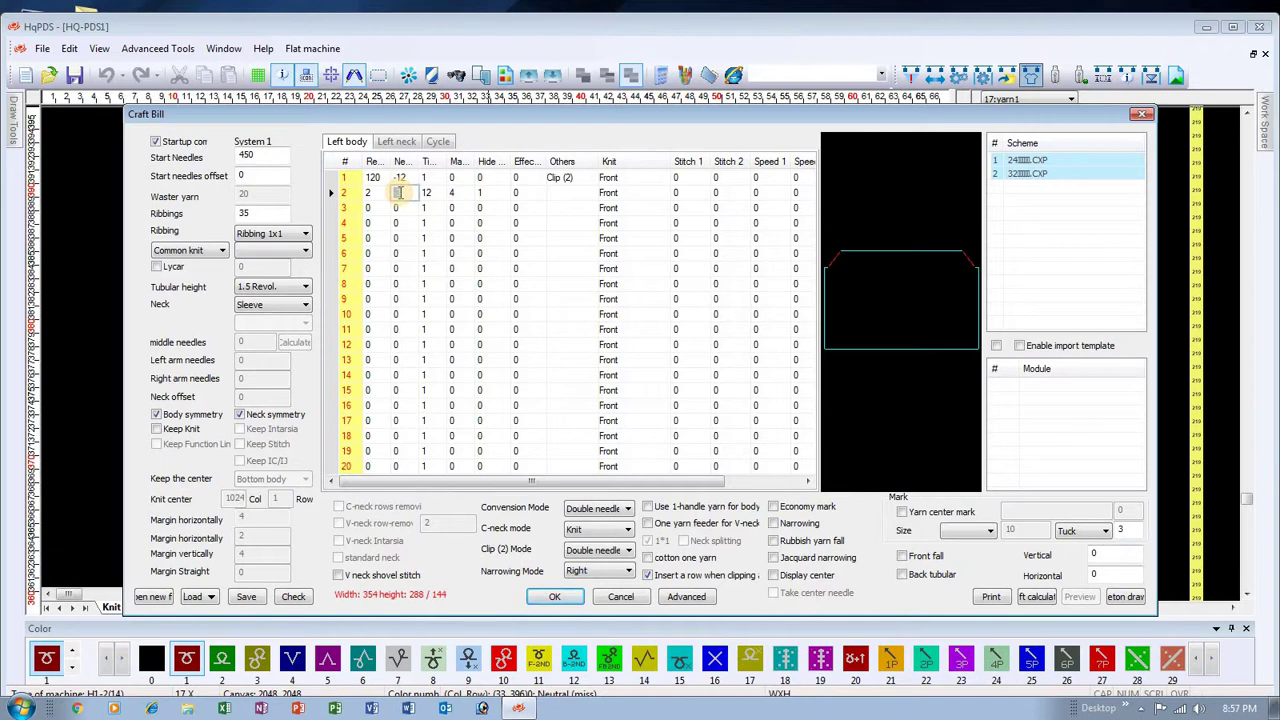
type("-3")
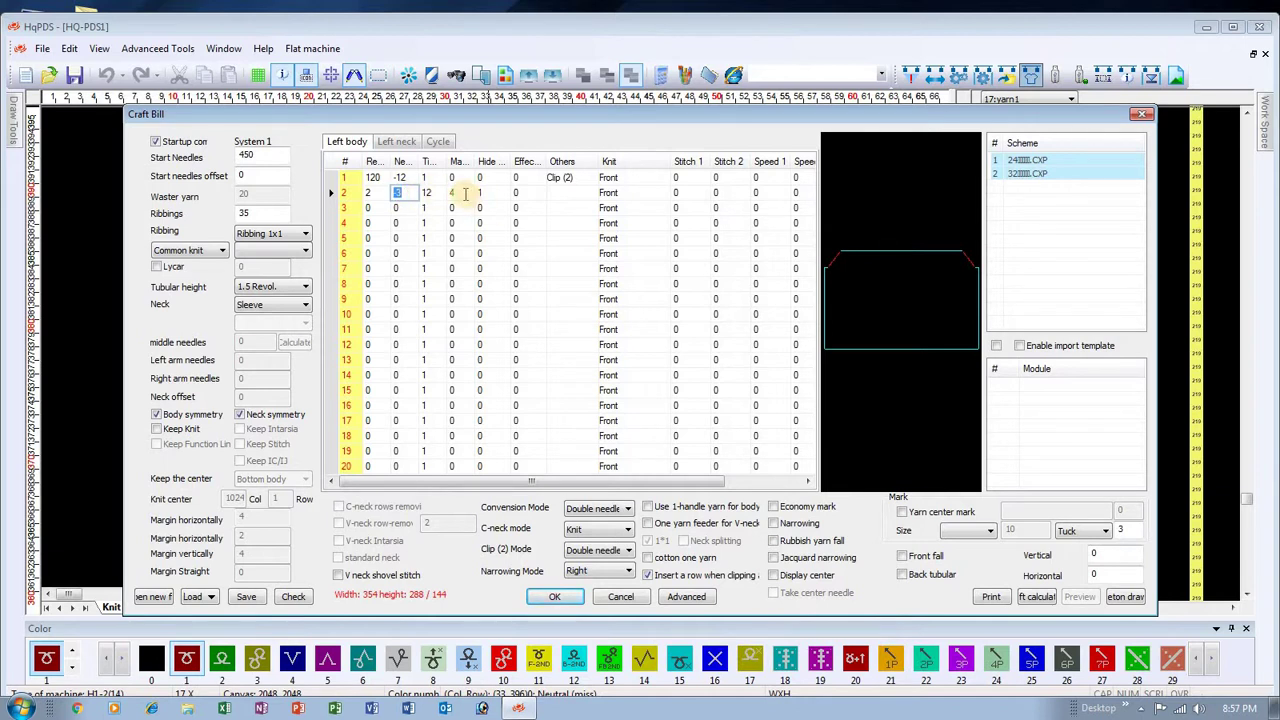
left_click(460, 192)
left_click(465, 191)
double_click(455, 192)
Fill row 3 of the left body with 3 revolutions, -3 needles, 5 times and 4 in the Ma... column
double_click(372, 208)
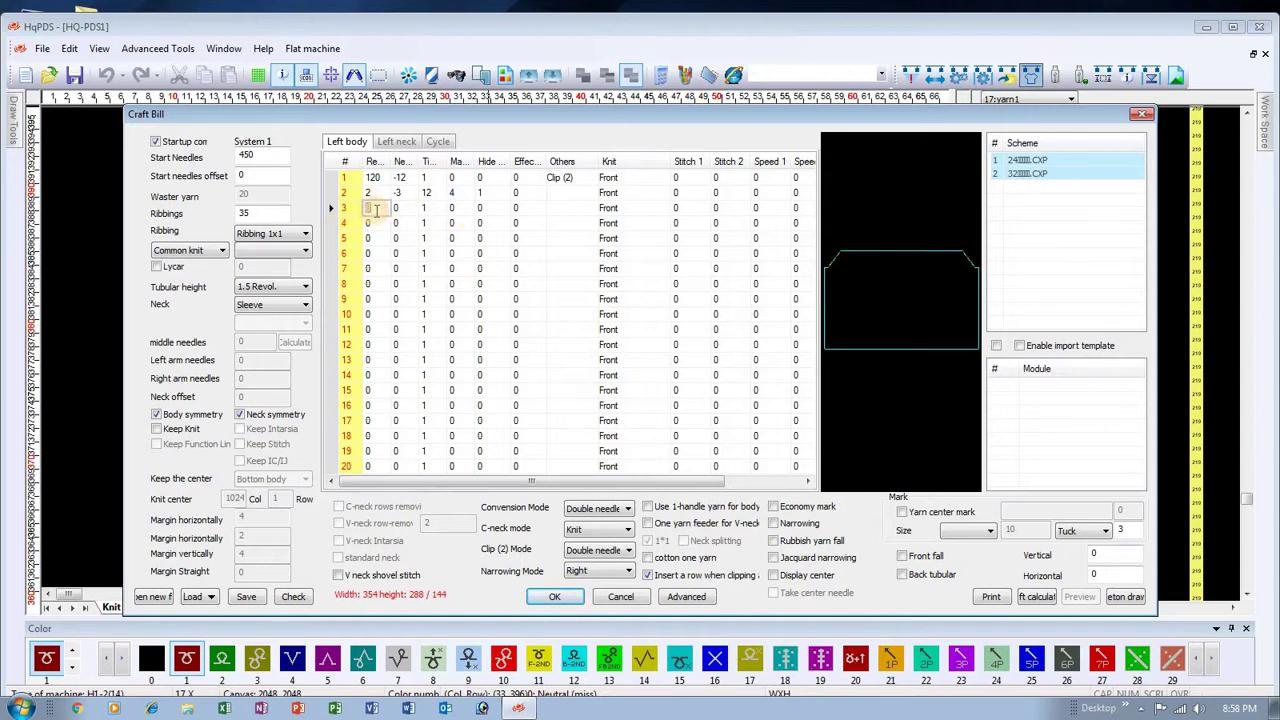
type("3")
key("Tab")
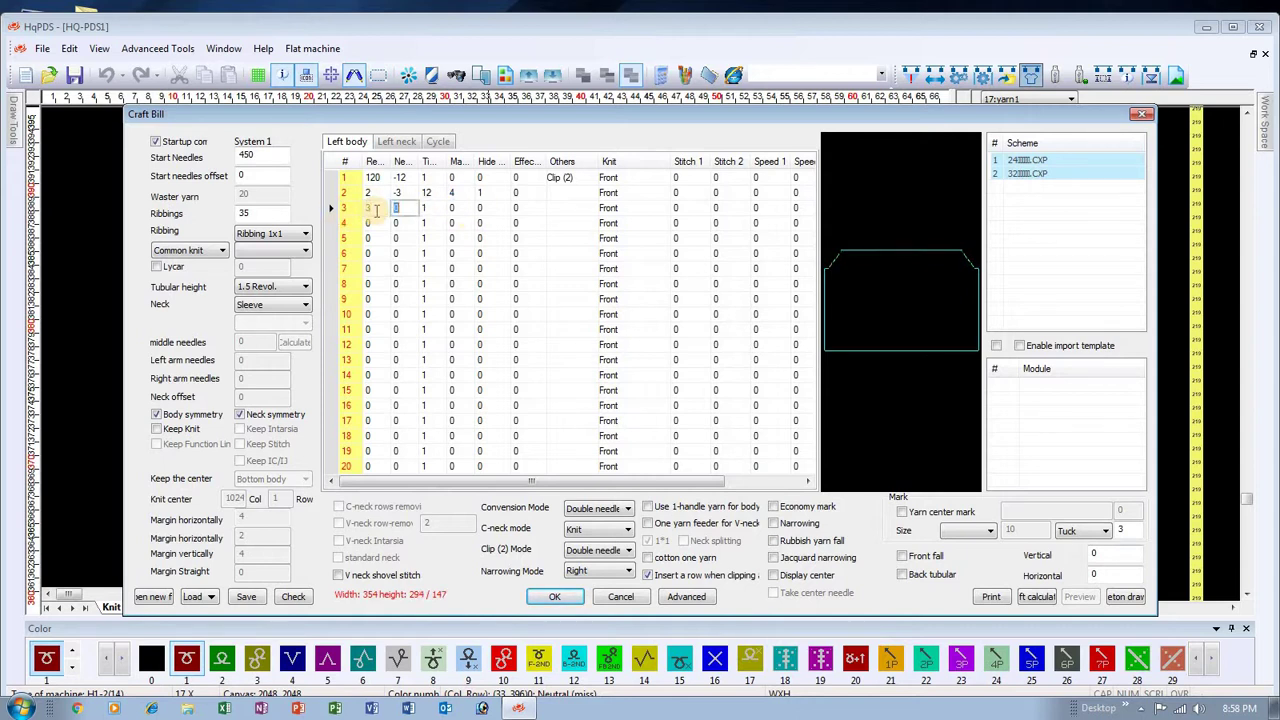
key("Tab")
key("Tab")
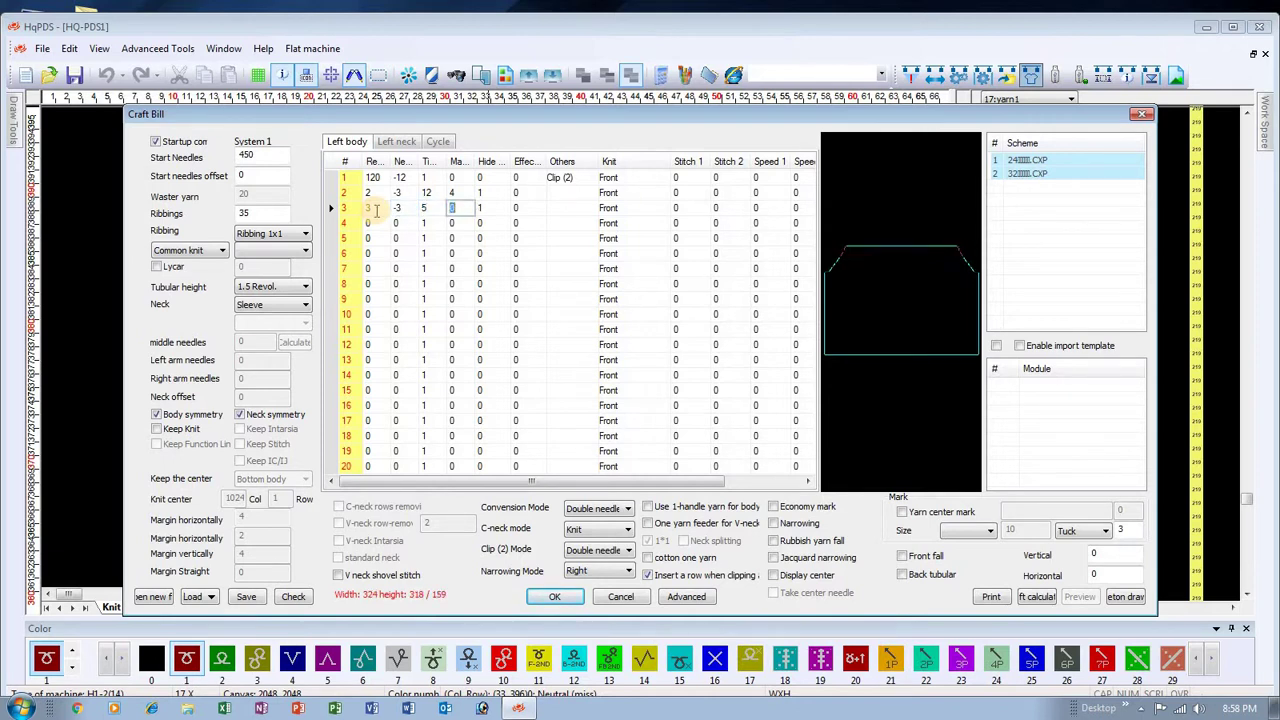
type("4")
Fill row 4 of the left body with 2 revolutions, -2 needles, 2 times and 4 in the Ma... column
left_click(381, 222)
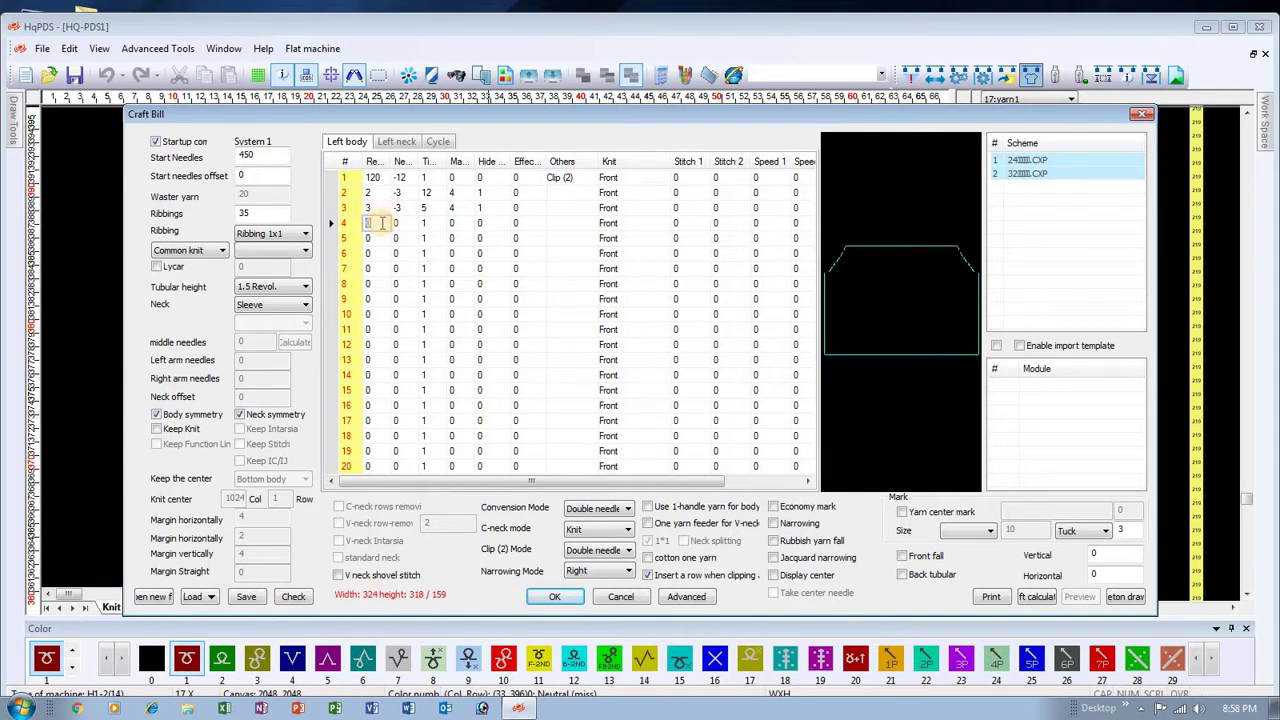
key("Tab")
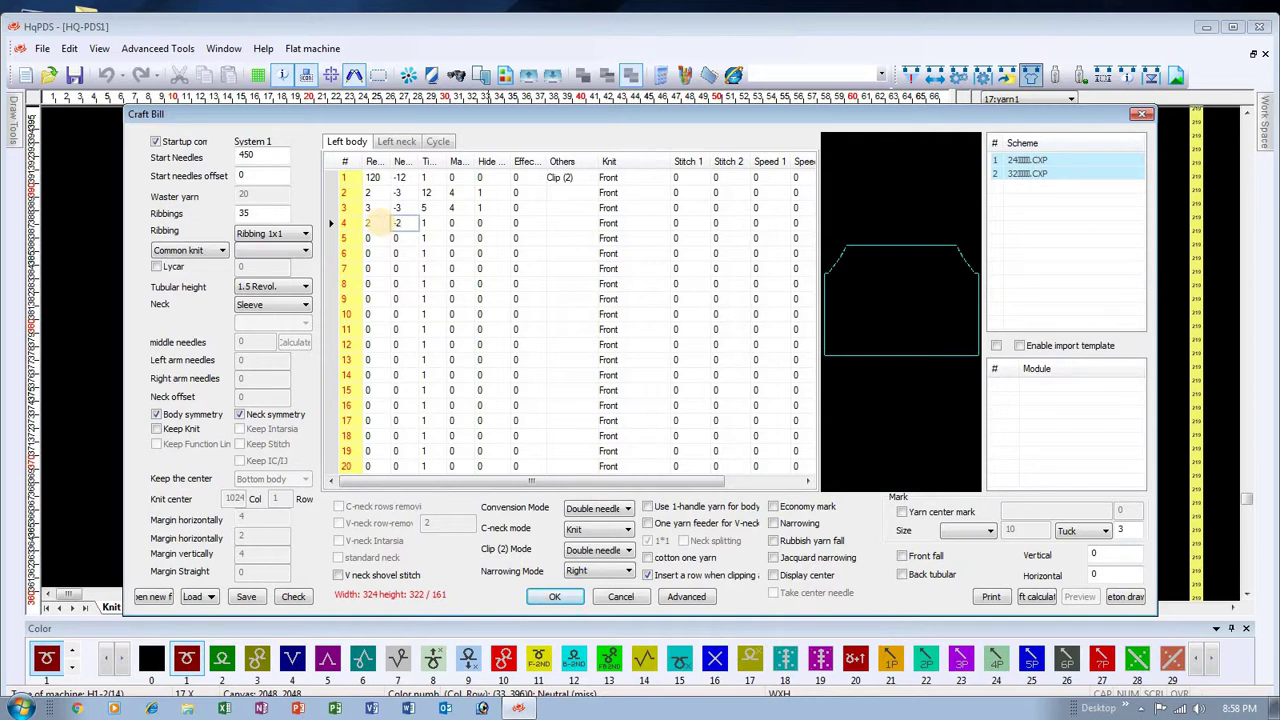
type("-2")
key("Tab")
key("Tab")
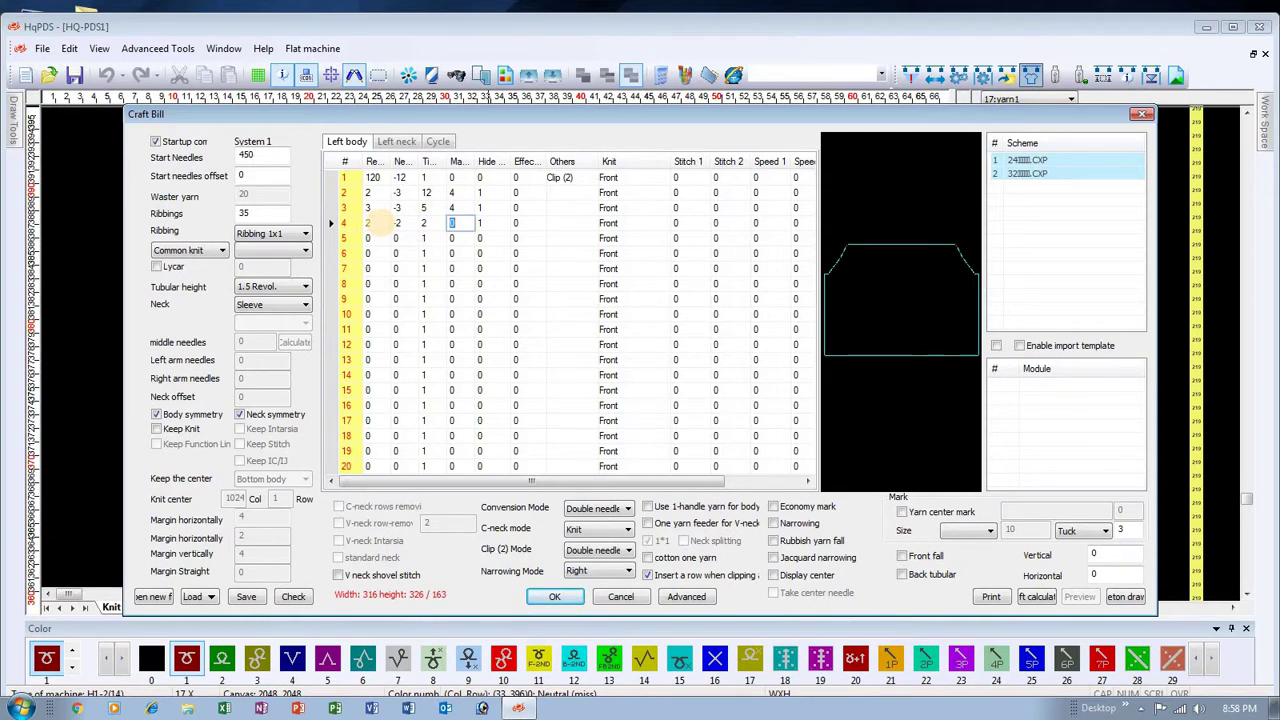
type("4")
left_click(399, 222)
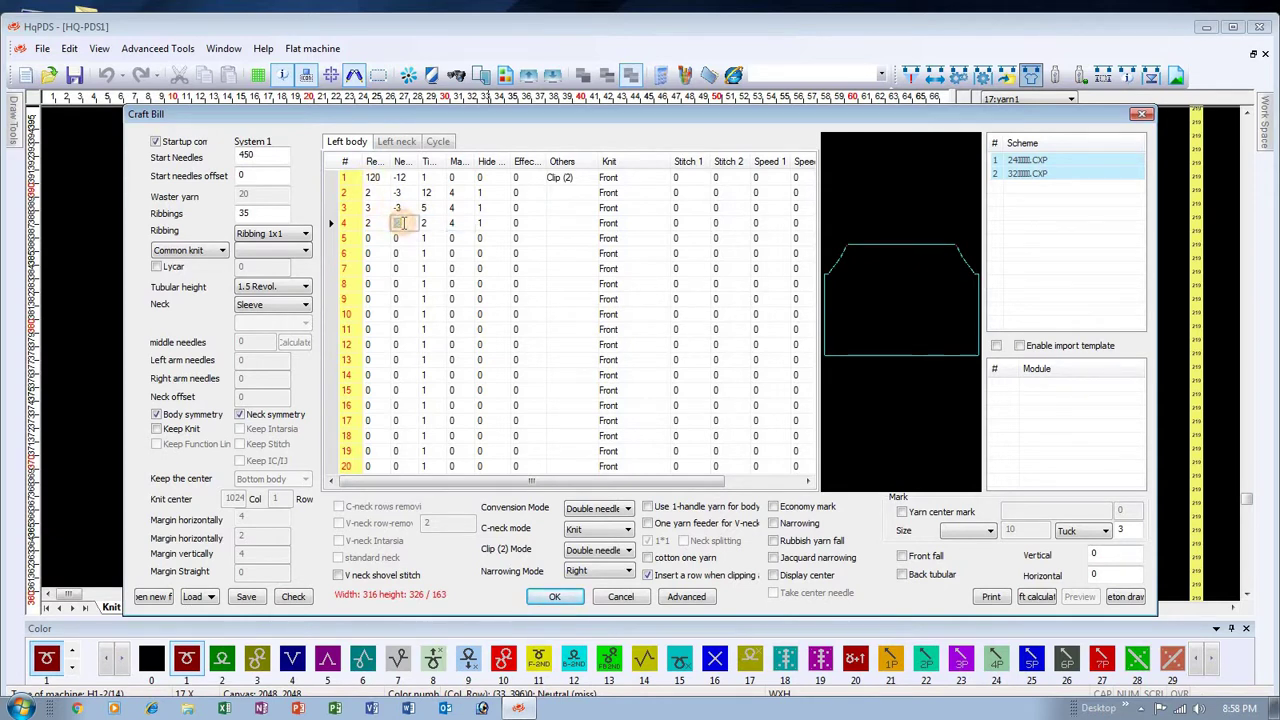
Enter 19 revolutions in row 5 of the left body and assign Pointelle as its Others option
left_click(383, 237)
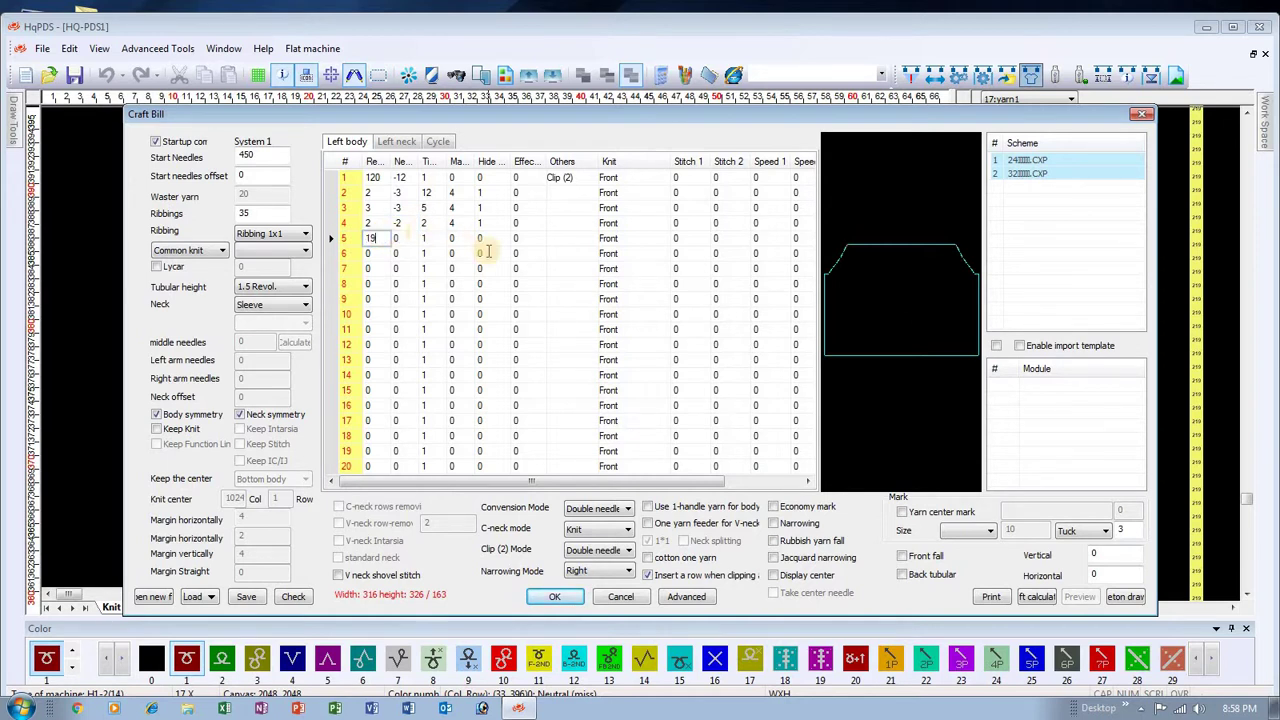
left_click(578, 238)
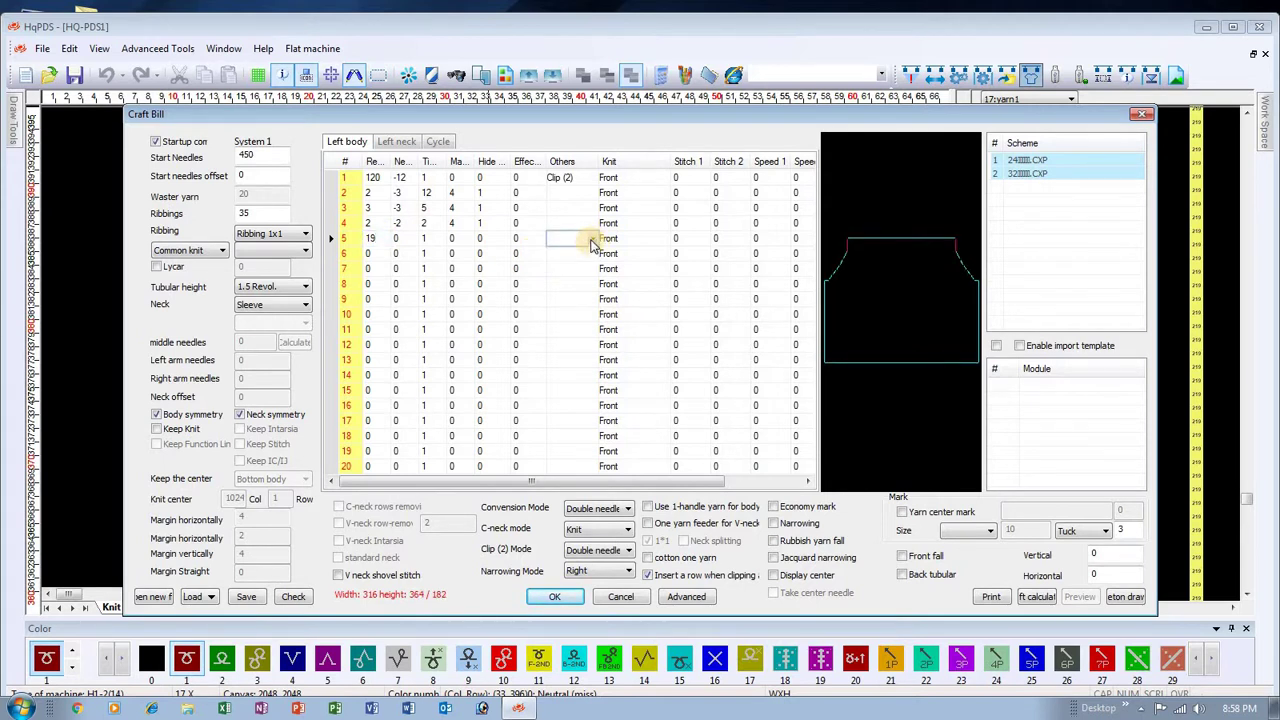
left_click(592, 240)
left_click(578, 287)
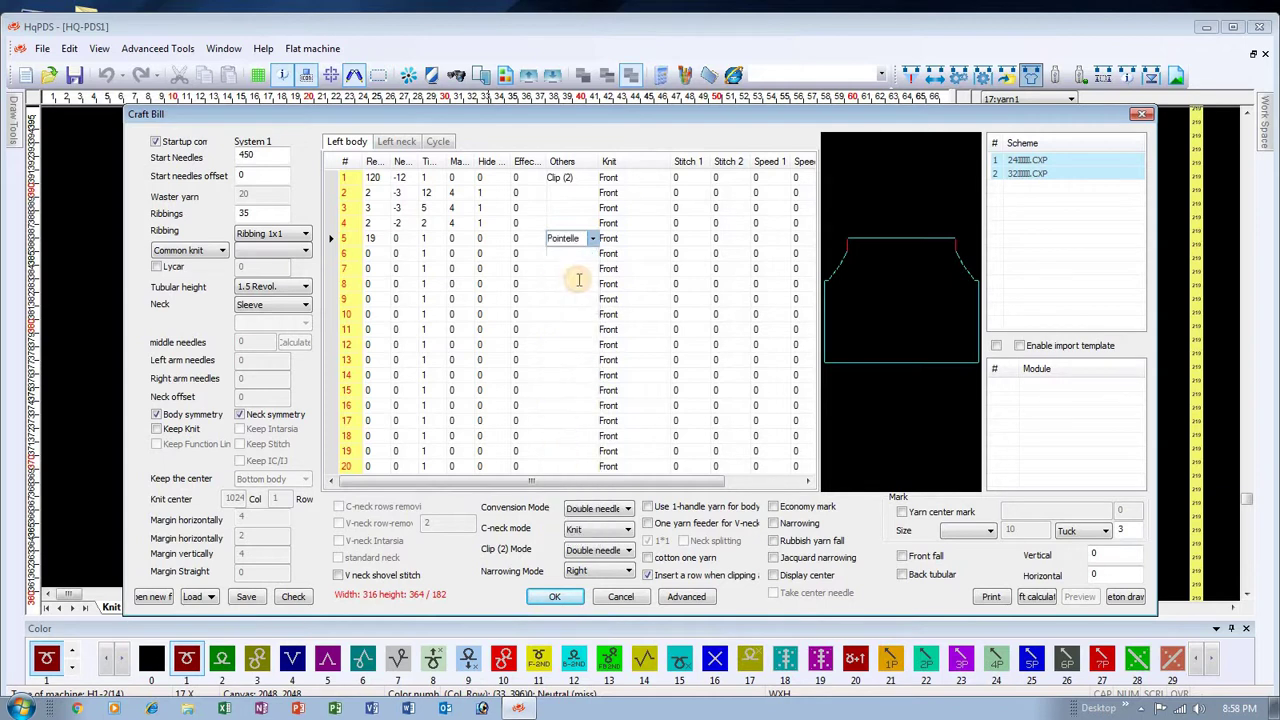
left_click(372, 238)
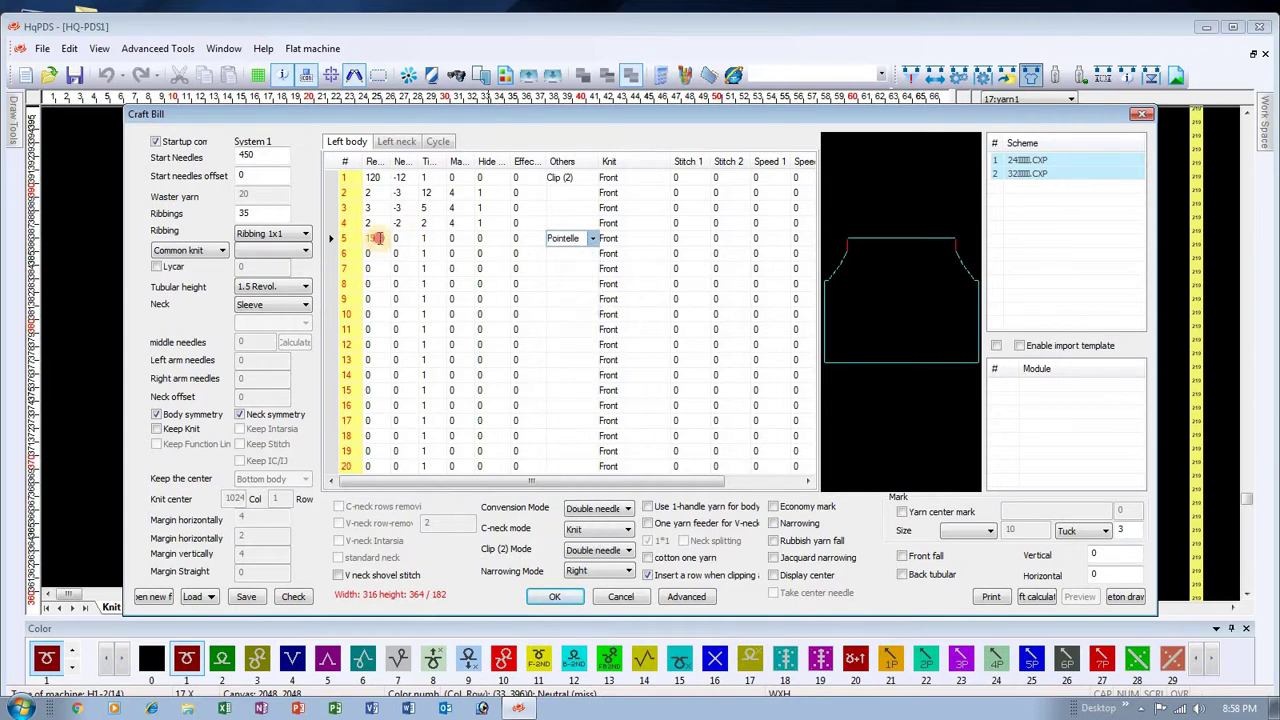
left_click(588, 246)
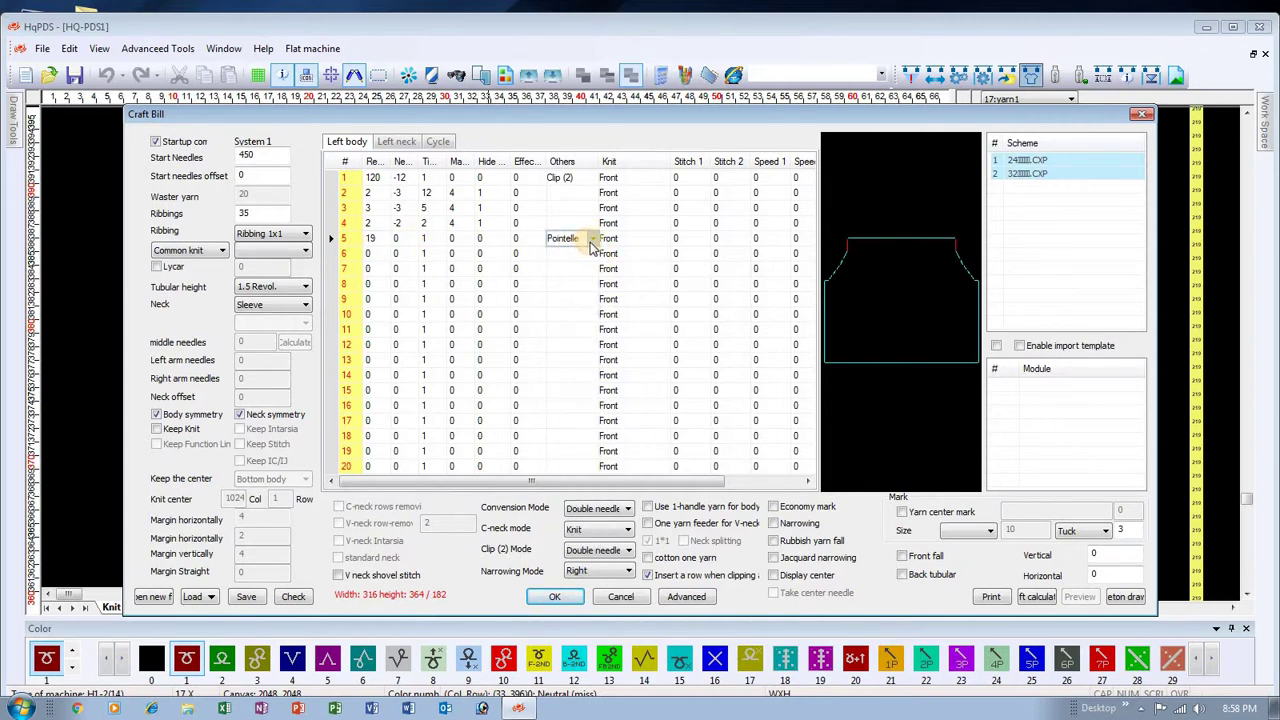
Fill row 6 of the left body with 12 revolutions and 30 needles, and assign Pointelle as its Others option
left_click(378, 254)
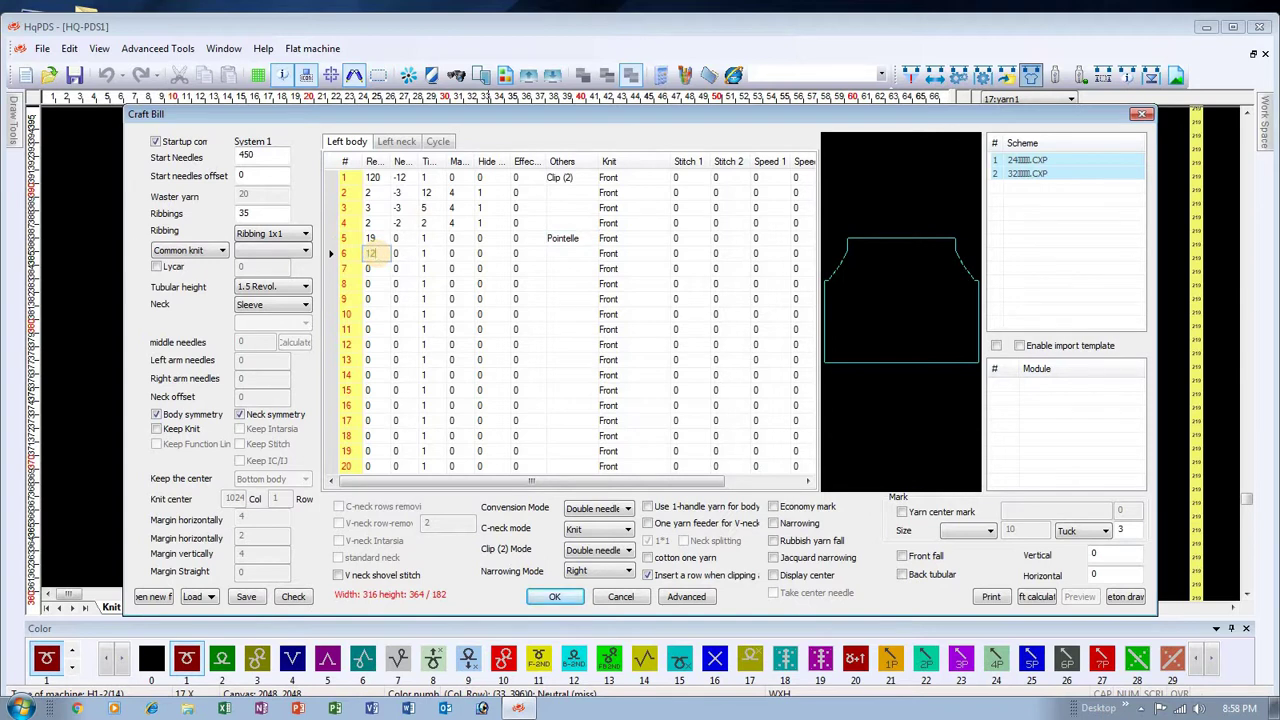
type("12")
key("Tab")
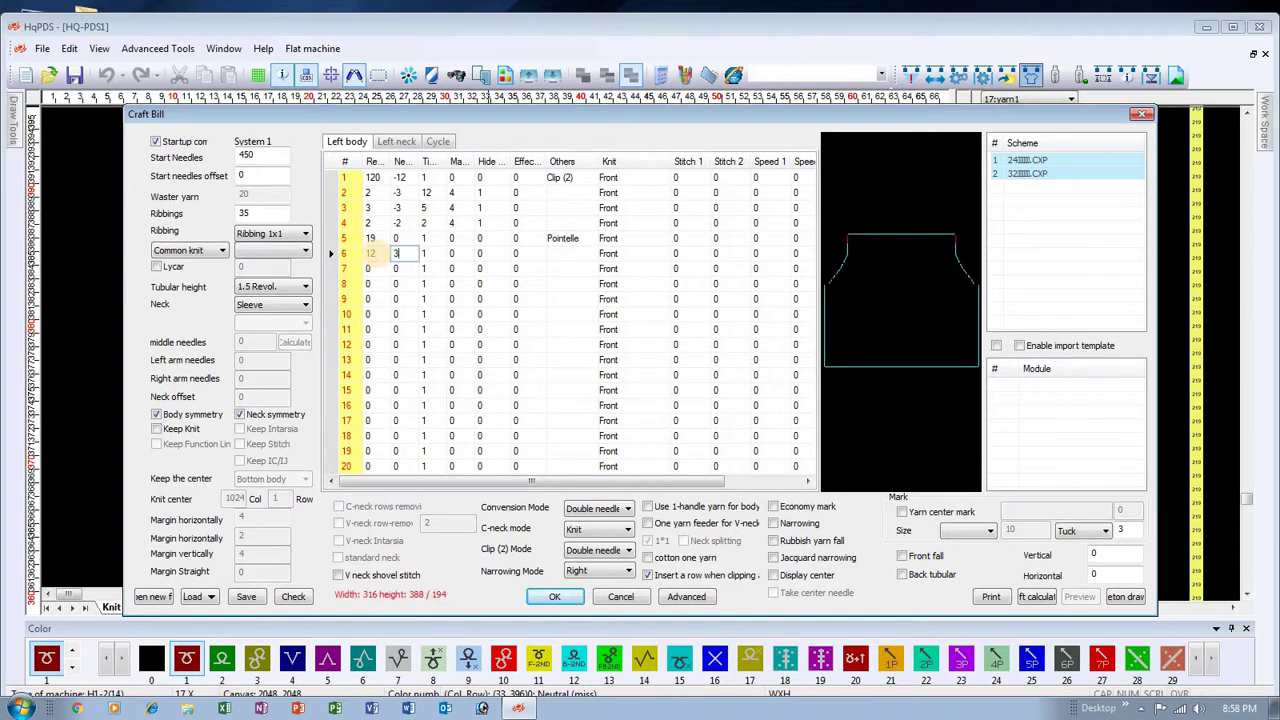
left_click(580, 254)
left_click(592, 254)
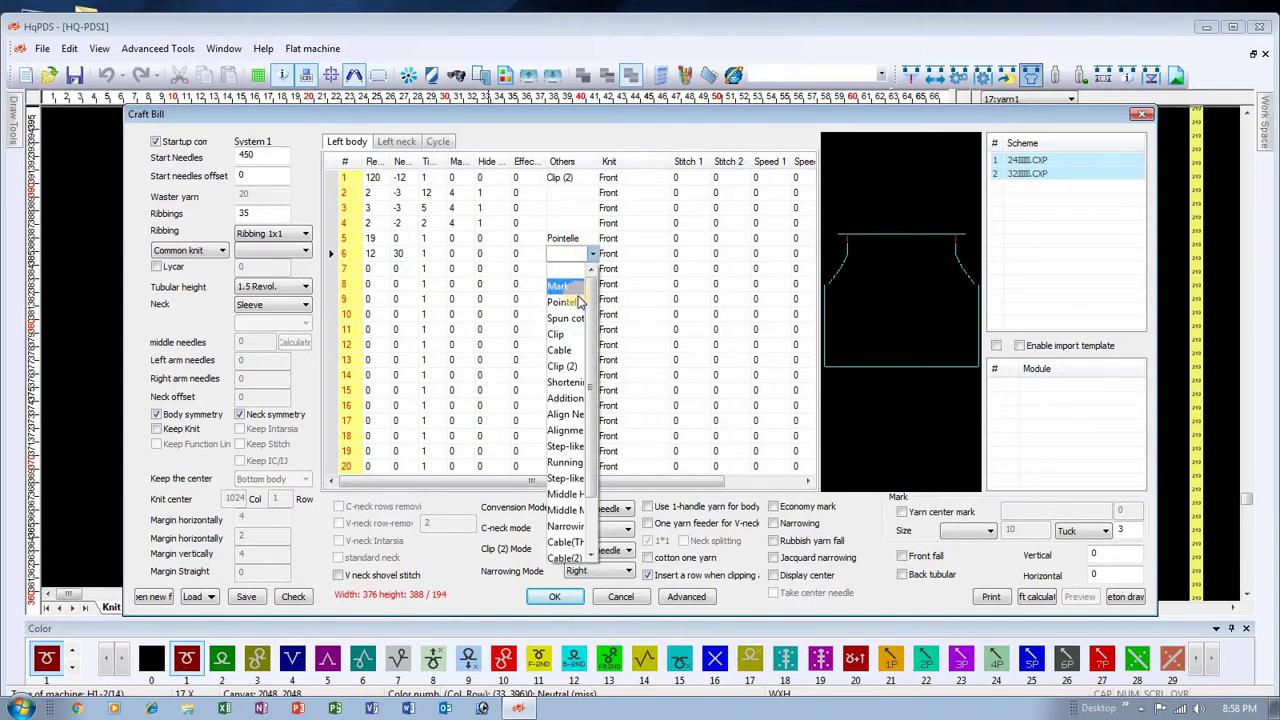
left_click(578, 302)
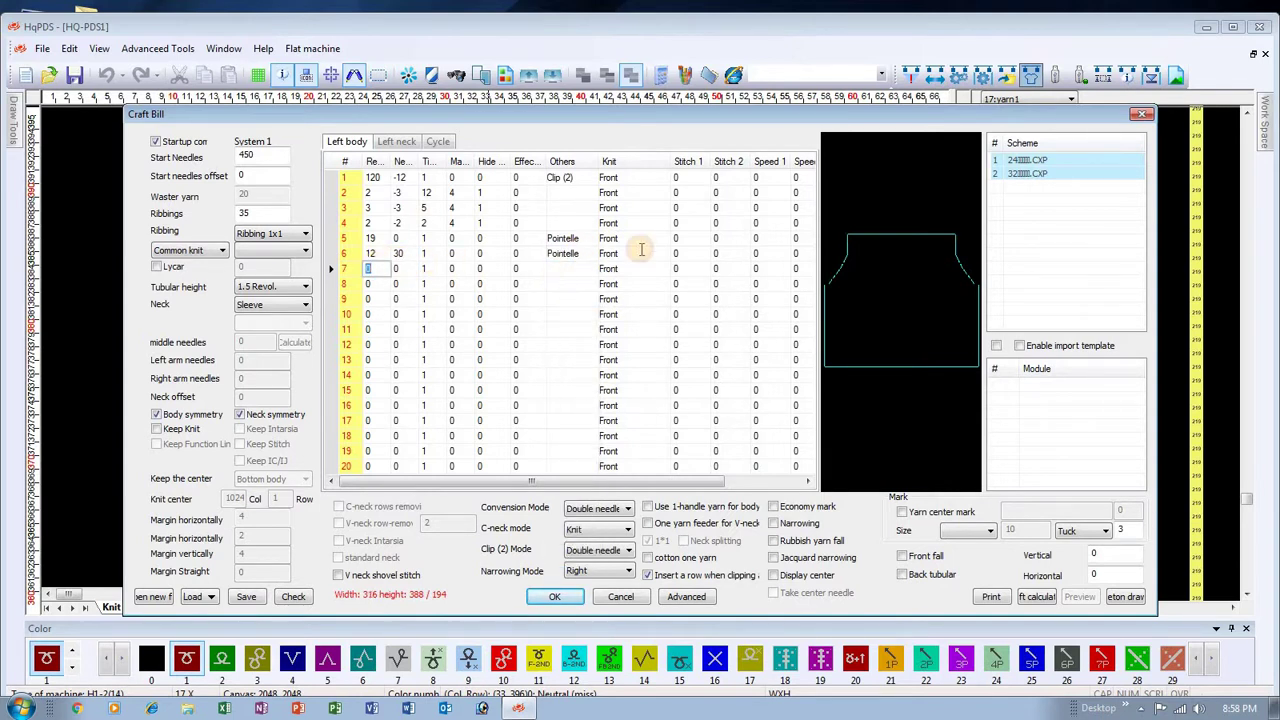
Apply the Craft Bill settings to generate the sleeve pattern in the knit view
left_click(560, 268)
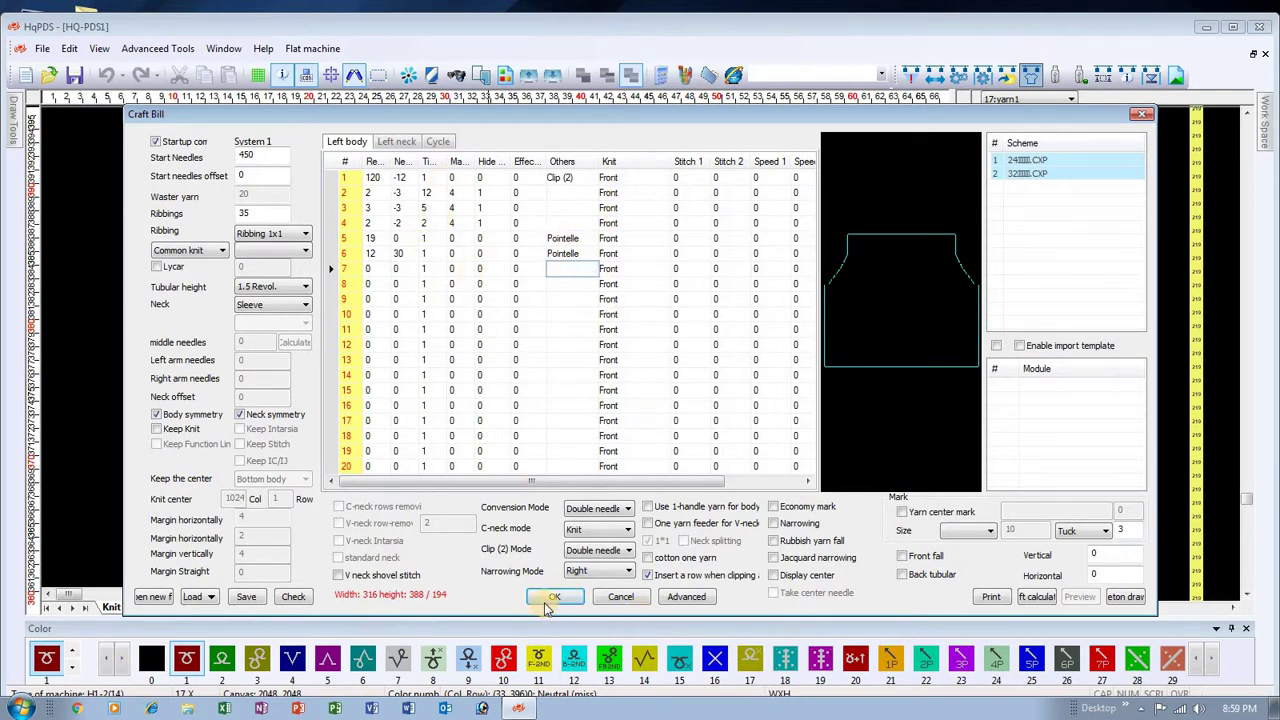
left_click(554, 598)
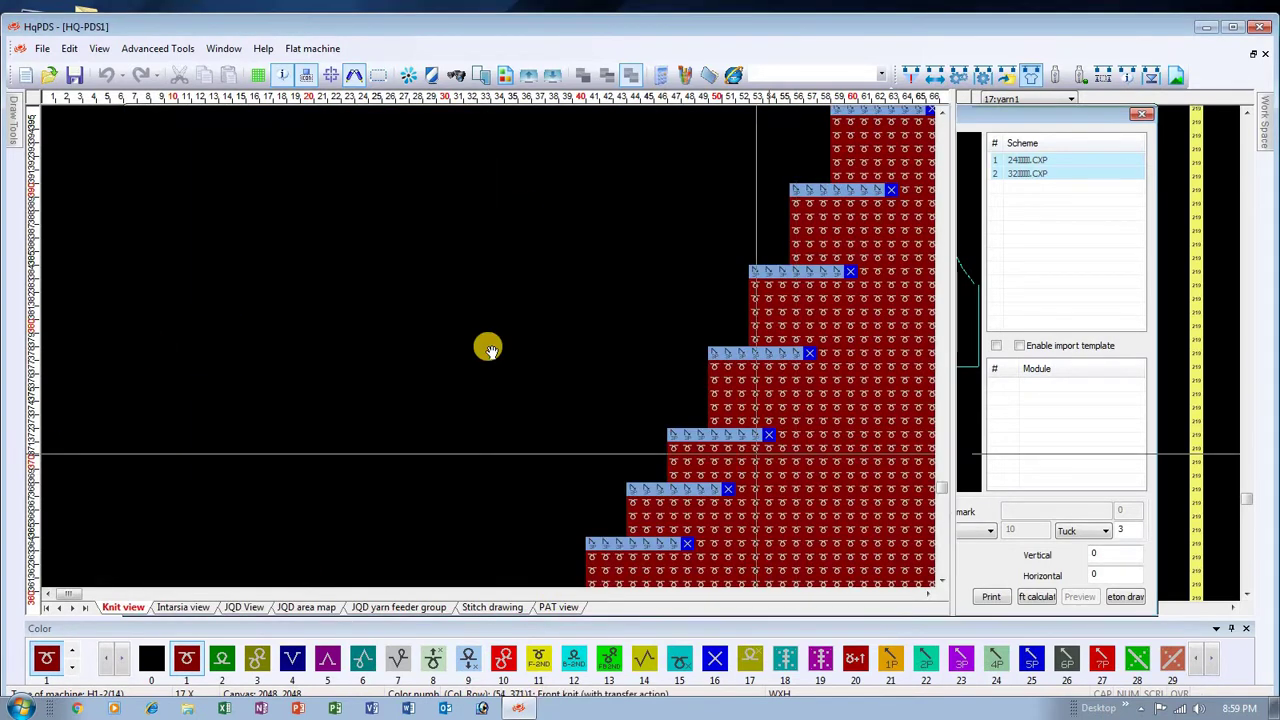
Examine the generated sleeve's shaped side edges, overall outline and the starting rows and ribbing at its base
scroll(543, 503, "up", 2)
scroll(440, 349, "down", 4)
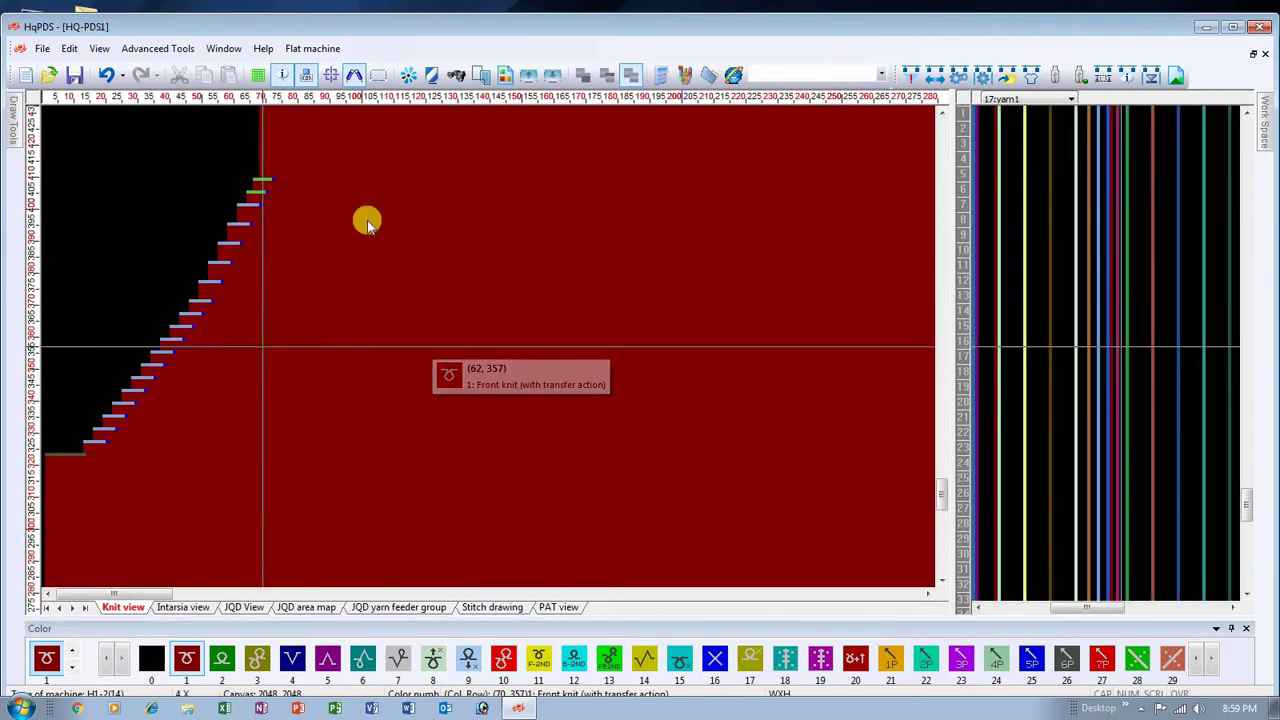
scroll(404, 320, "down", 2)
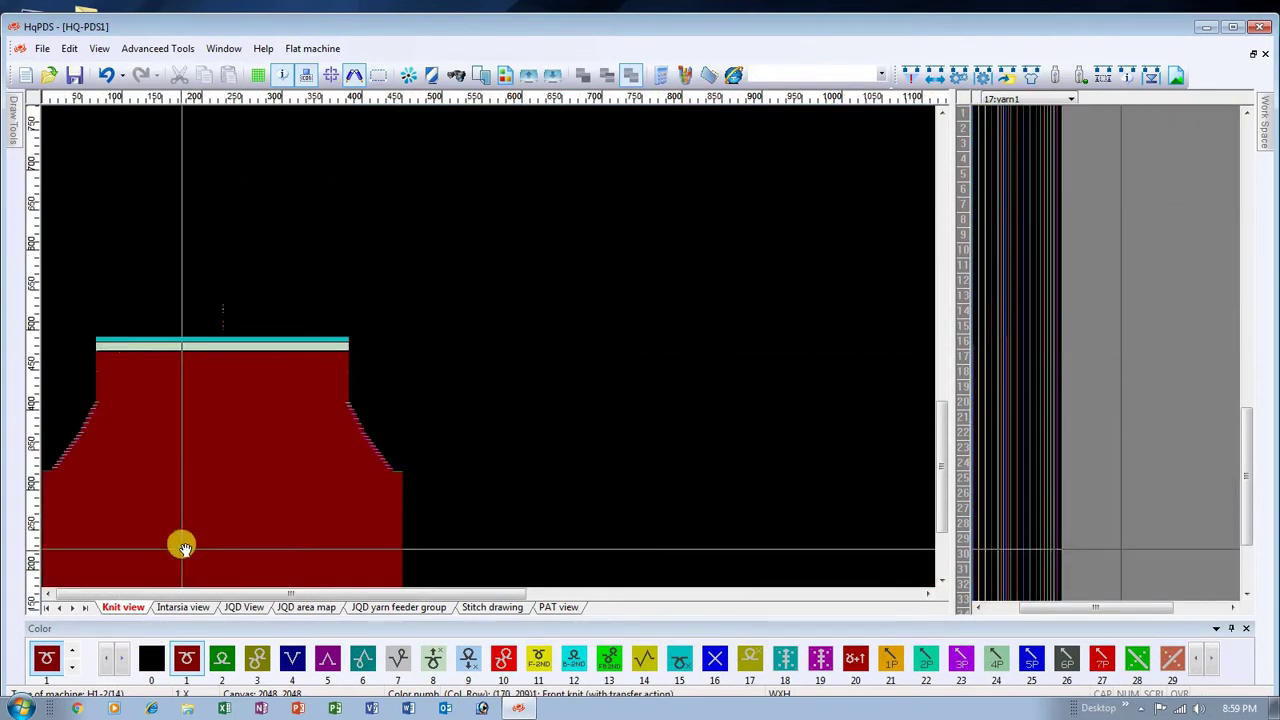
scroll(191, 530, "down", 2)
scroll(246, 550, "up", 4)
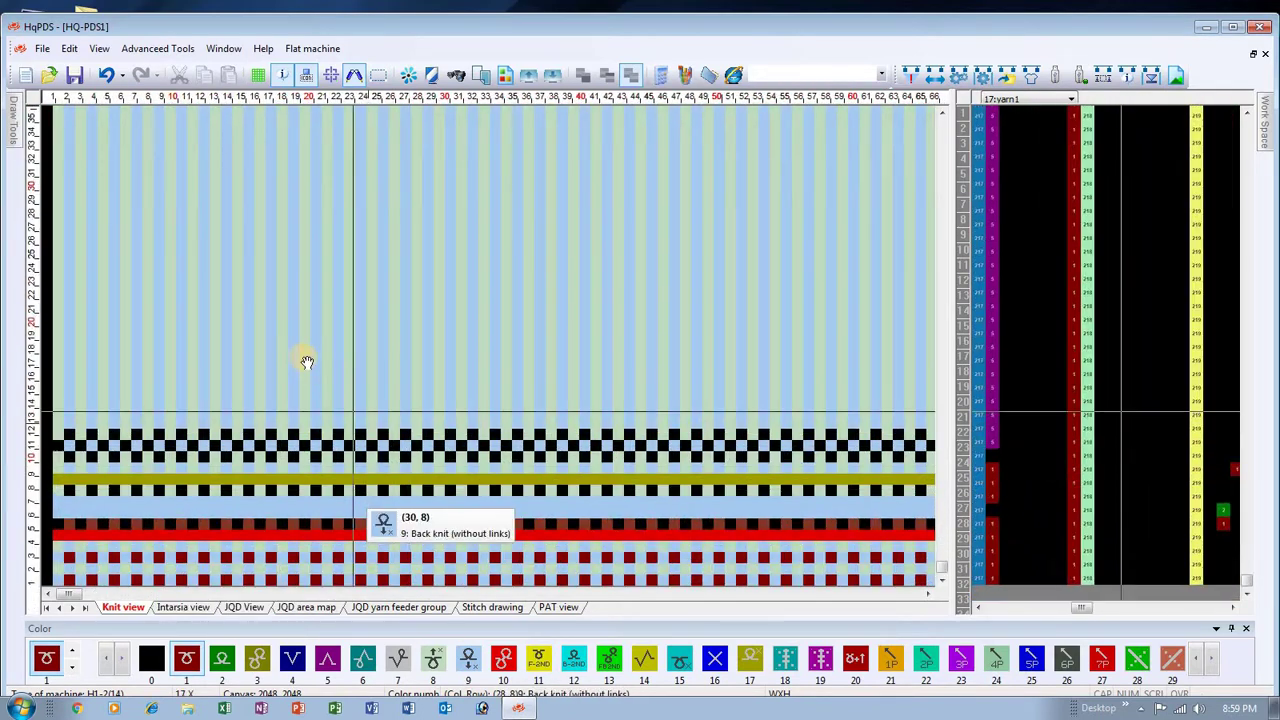
scroll(180, 343, "up", 2)
scroll(189, 350, "down", 5)
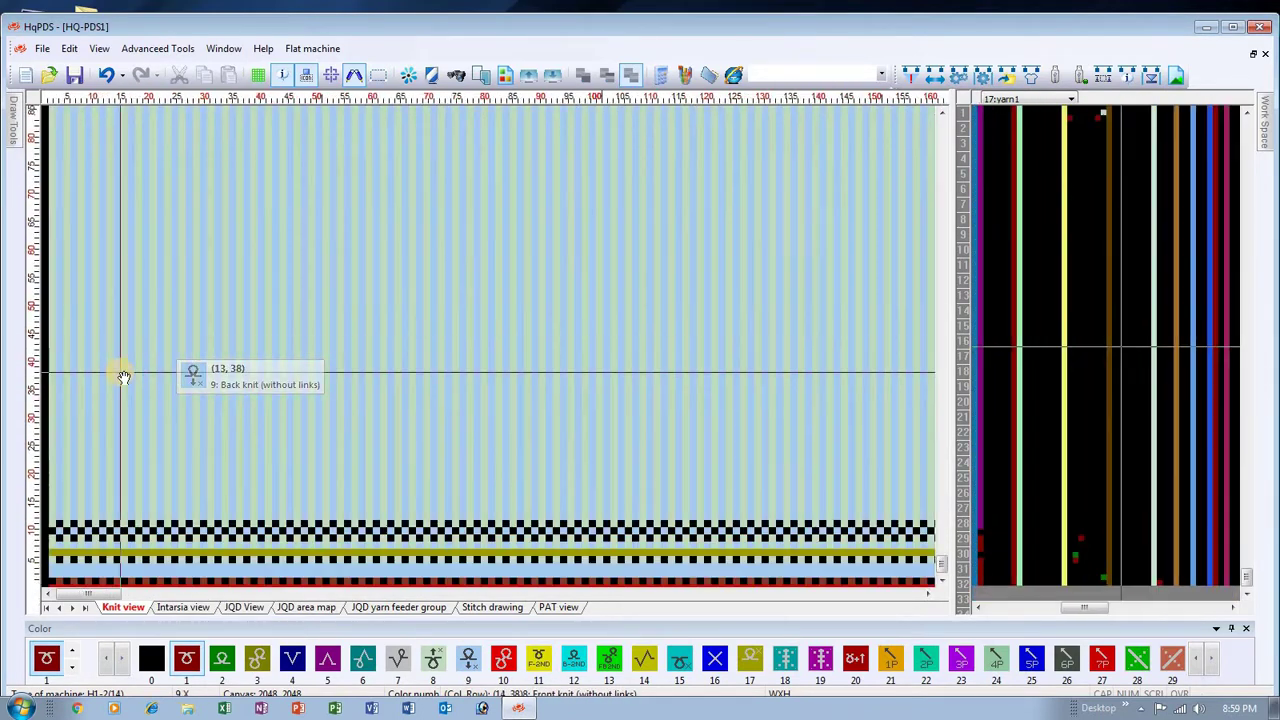
scroll(68, 520, "down", 3)
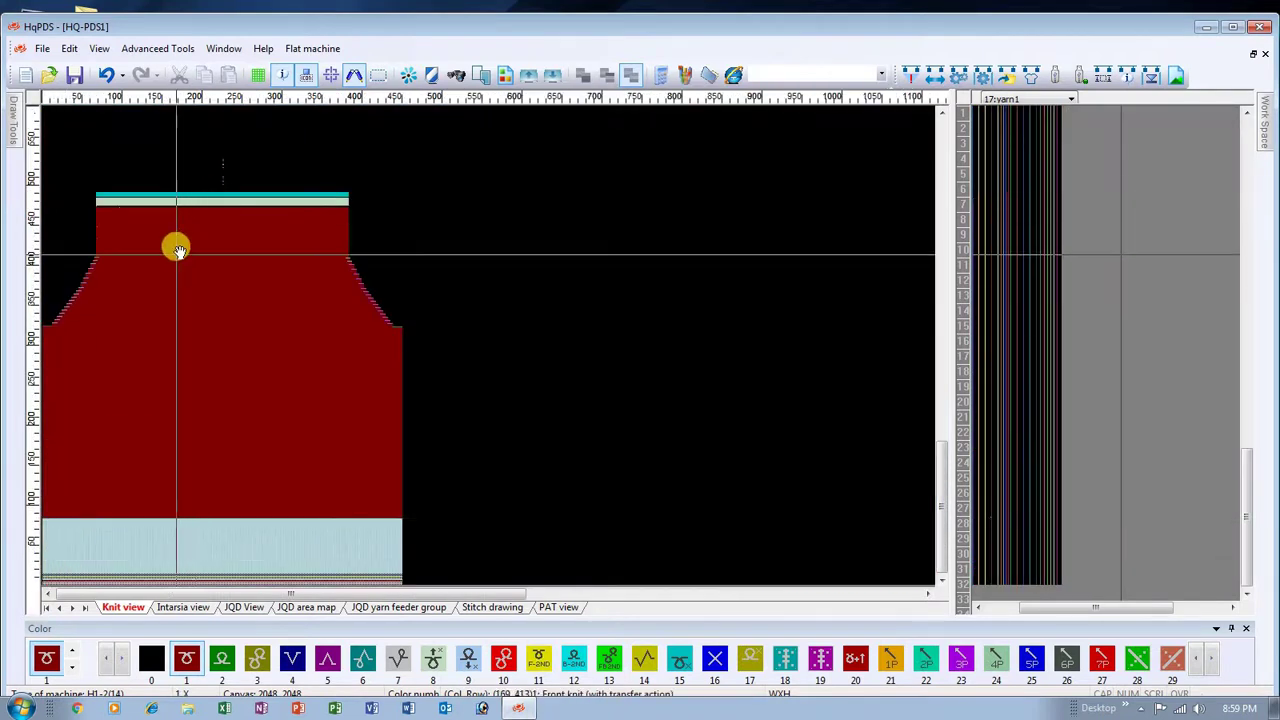
Inspect the bands at the sleeve's top edge and the individual stitches of the starting rows and ribbing
scroll(283, 401, "up", 3)
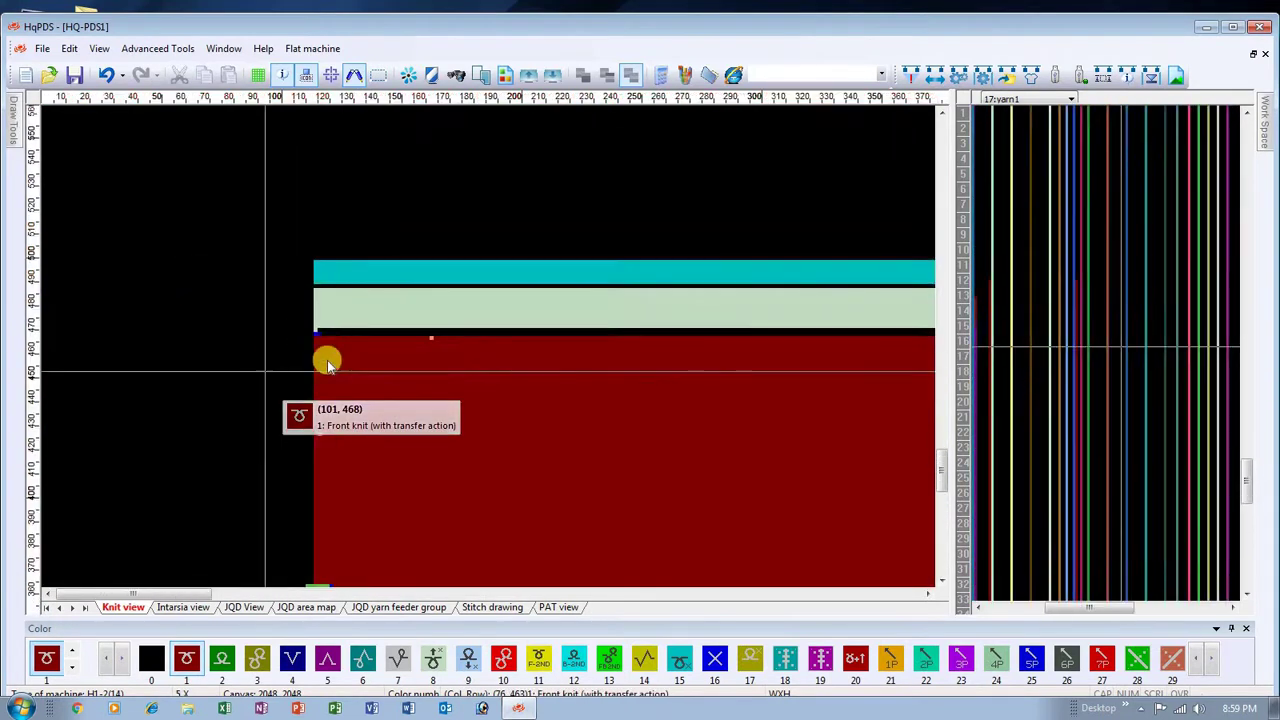
scroll(88, 478, "down", 3)
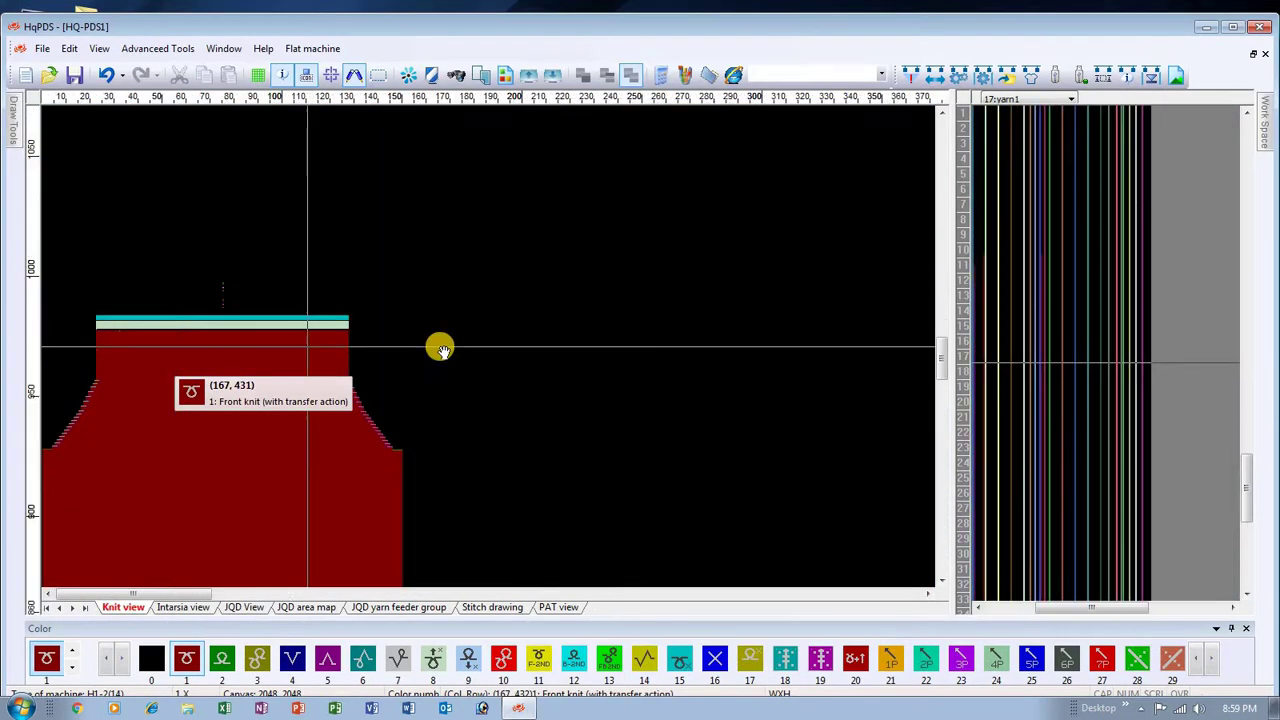
scroll(386, 477, "up", 3)
scroll(158, 349, "down", 3)
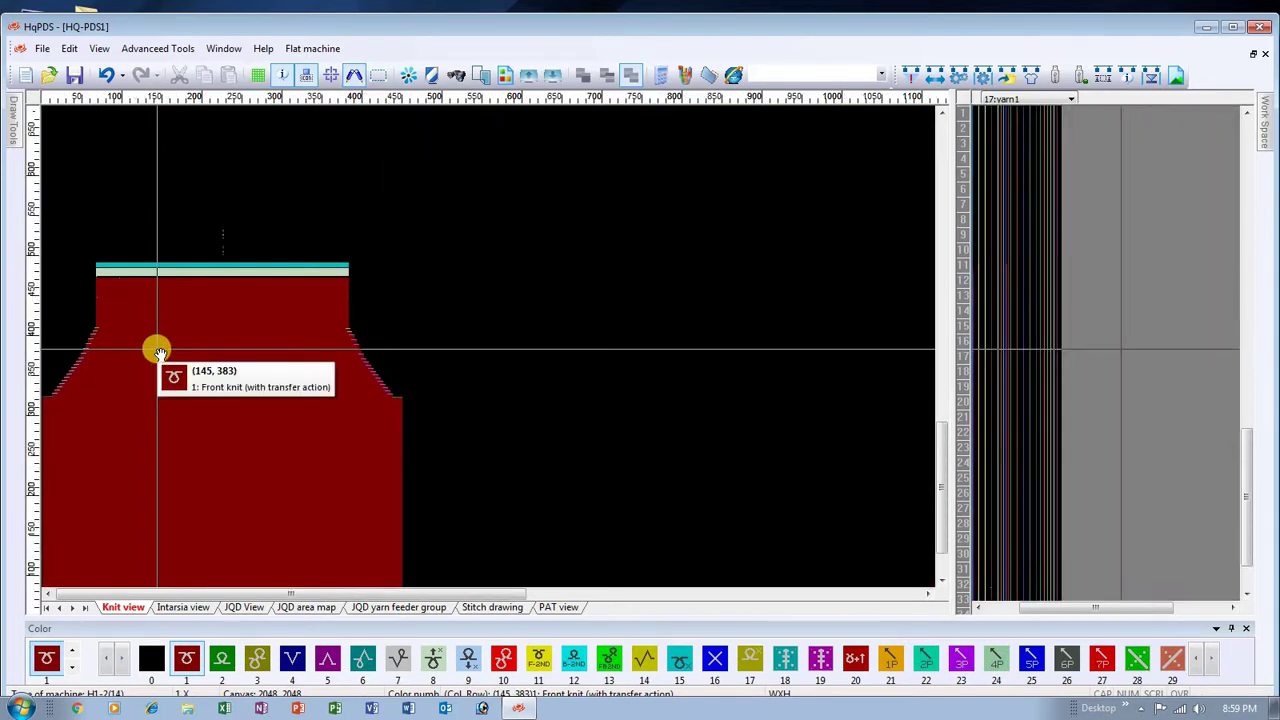
mouse_move(160, 352)
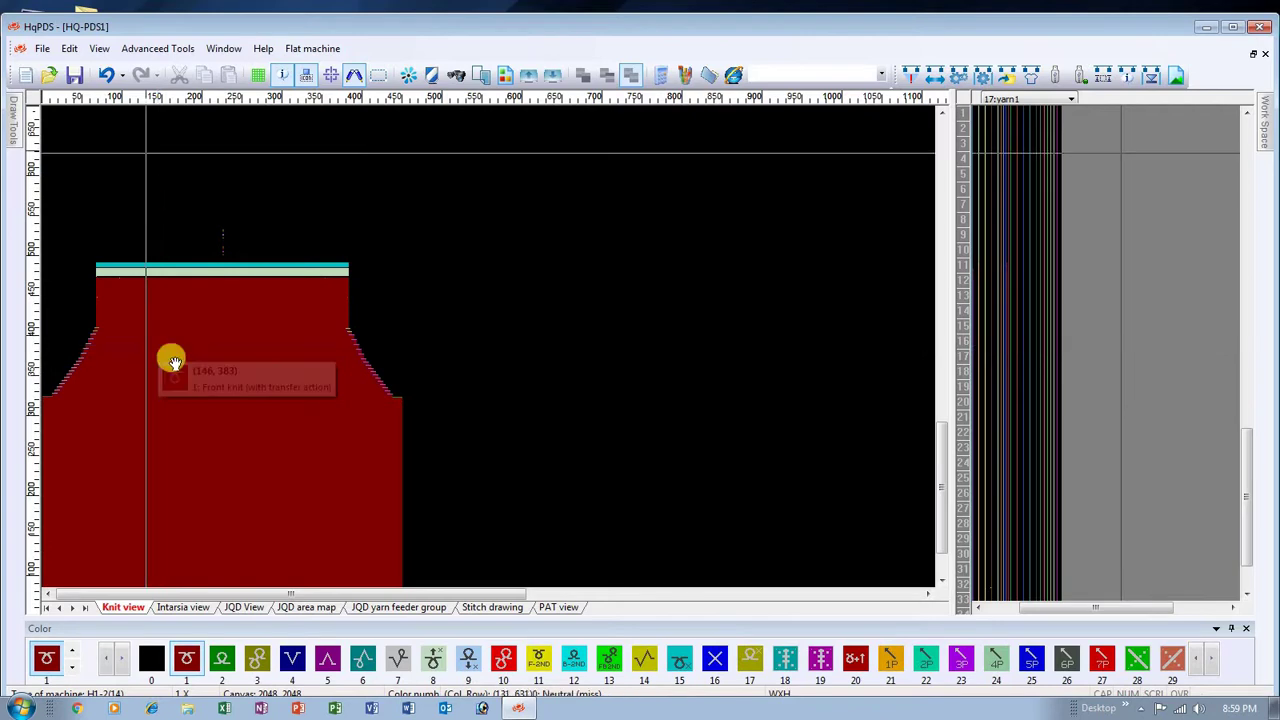
scroll(428, 410, "up", 3)
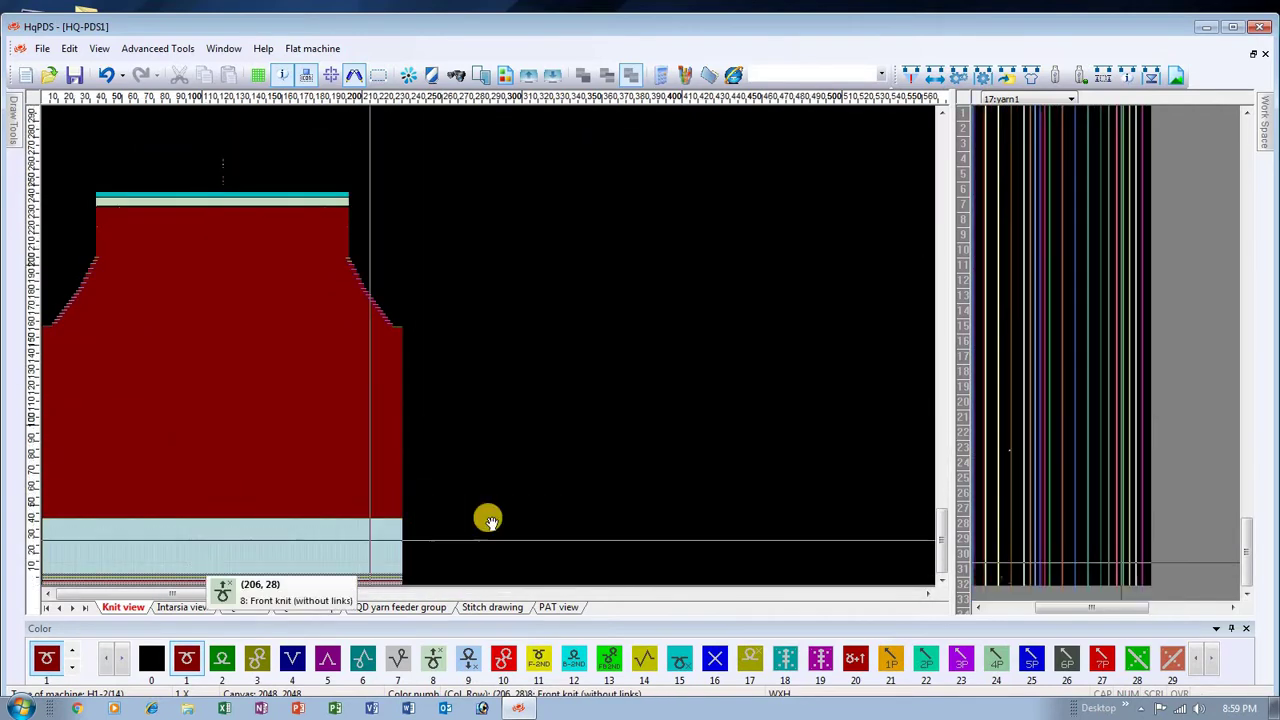
scroll(451, 491, "up", 2)
scroll(491, 431, "up", 3)
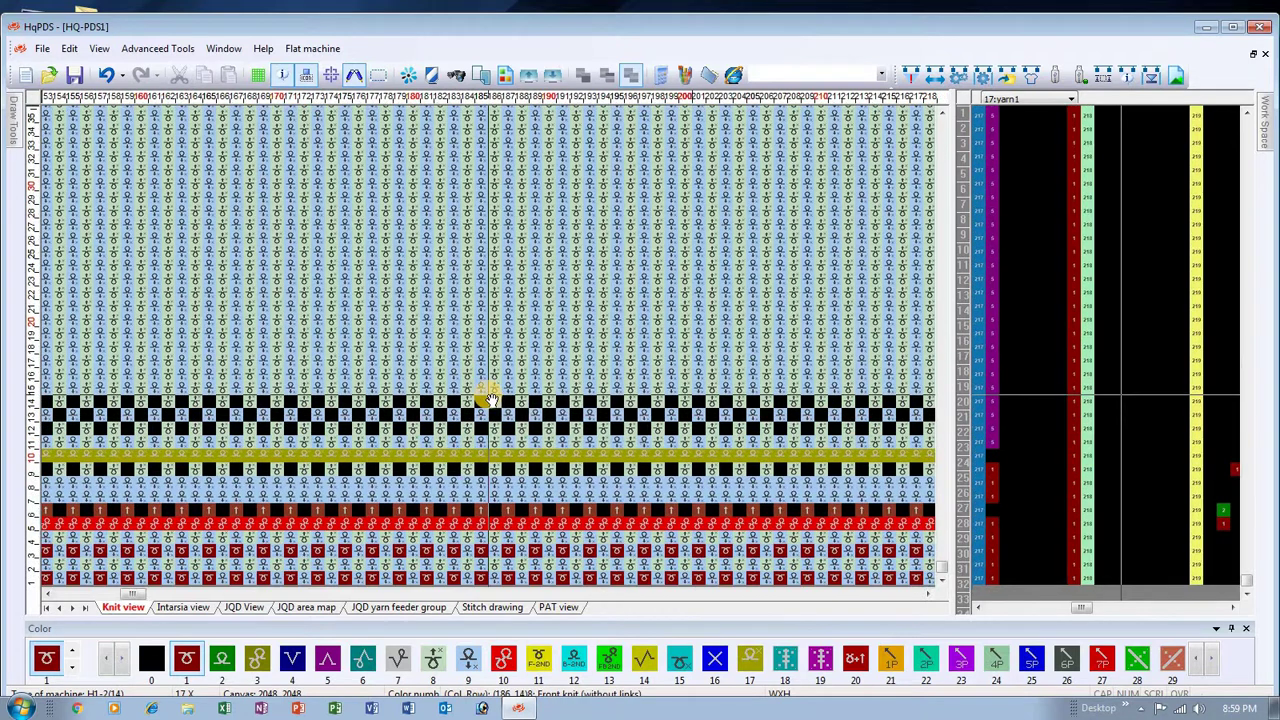
Review the sleeve's settings in the Craft Bill and close it without applying anything
mouse_move(490, 400)
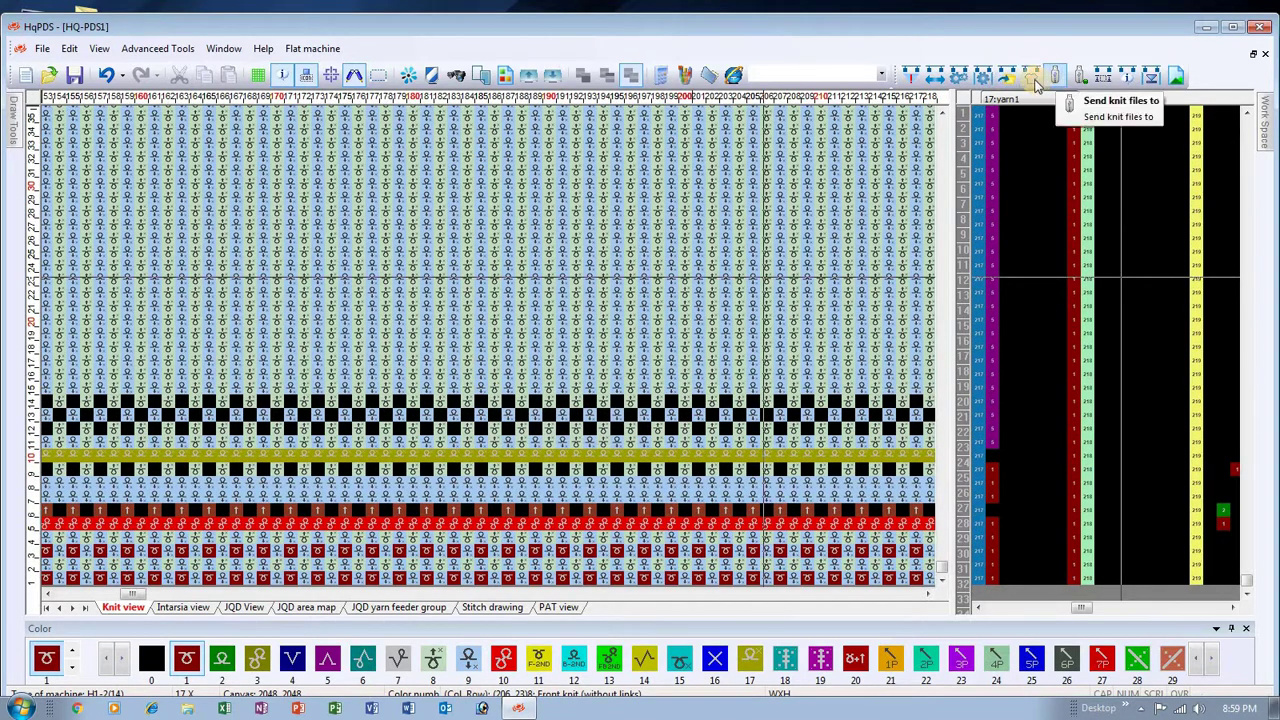
left_click(1031, 76)
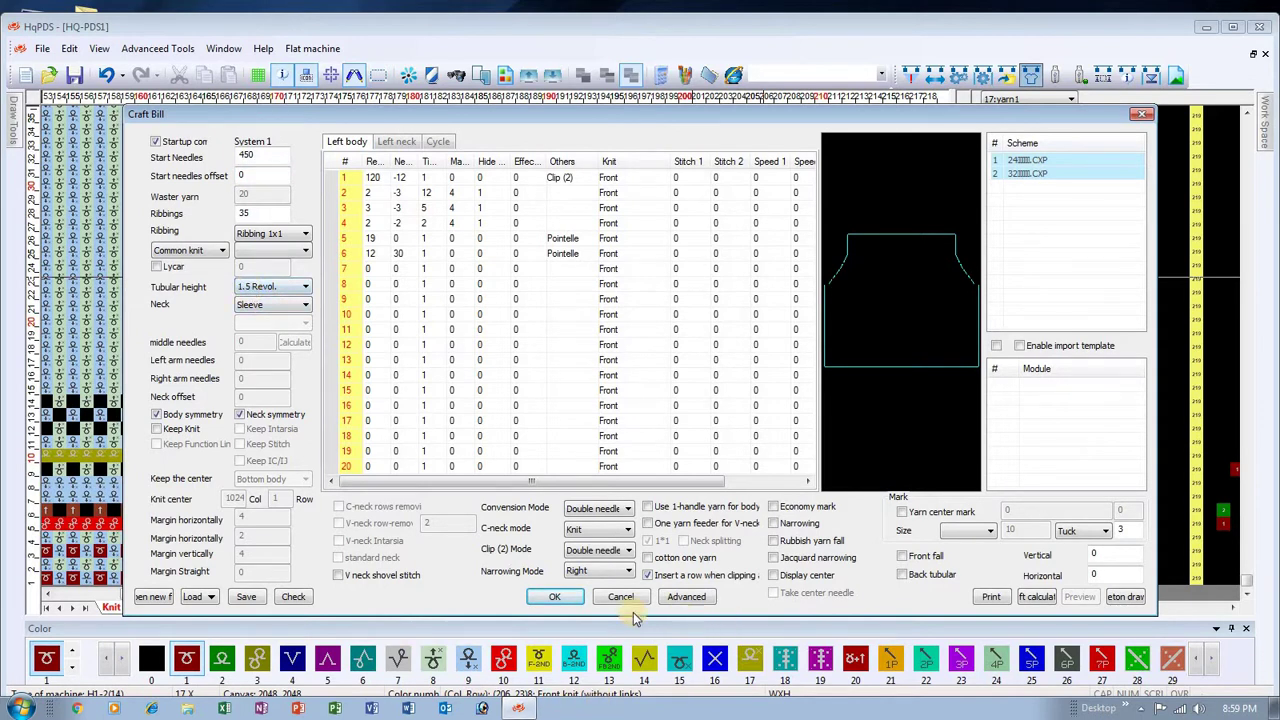
left_click(619, 598)
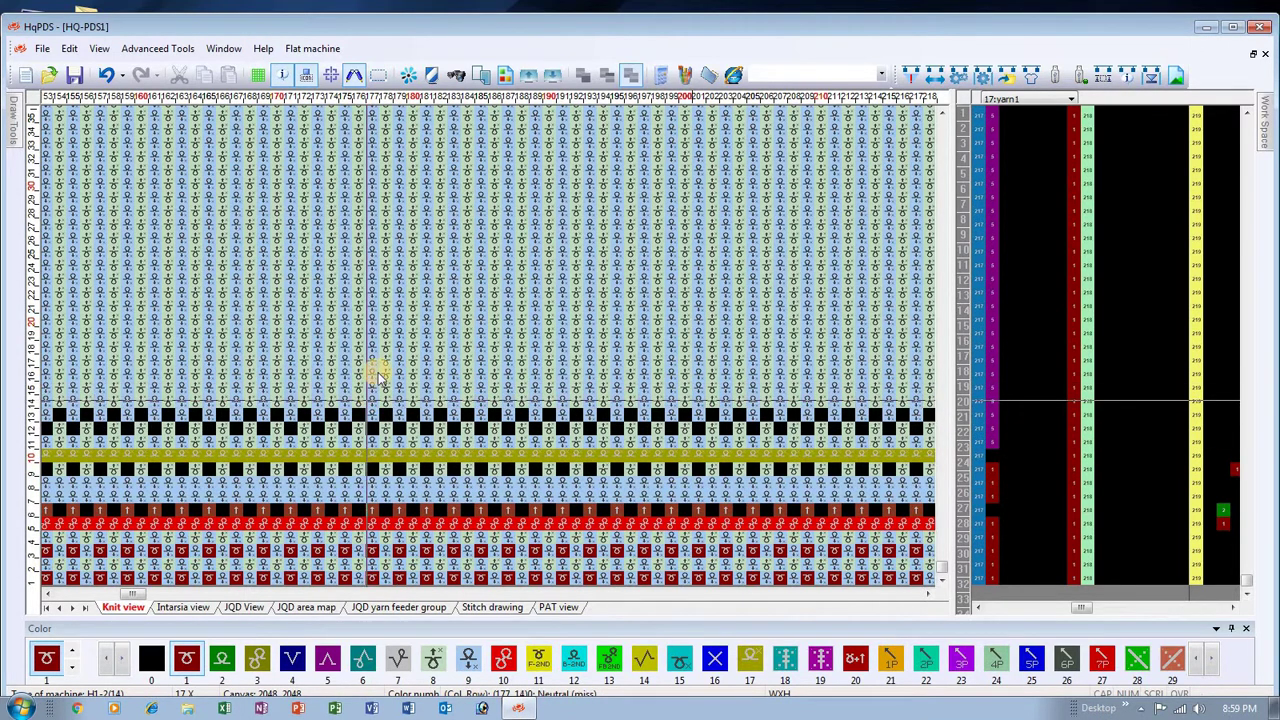
Delete the empty row between the front-fall band and the pale green front-knit band at the sleeve's top edge
scroll(482, 330, "up", 2)
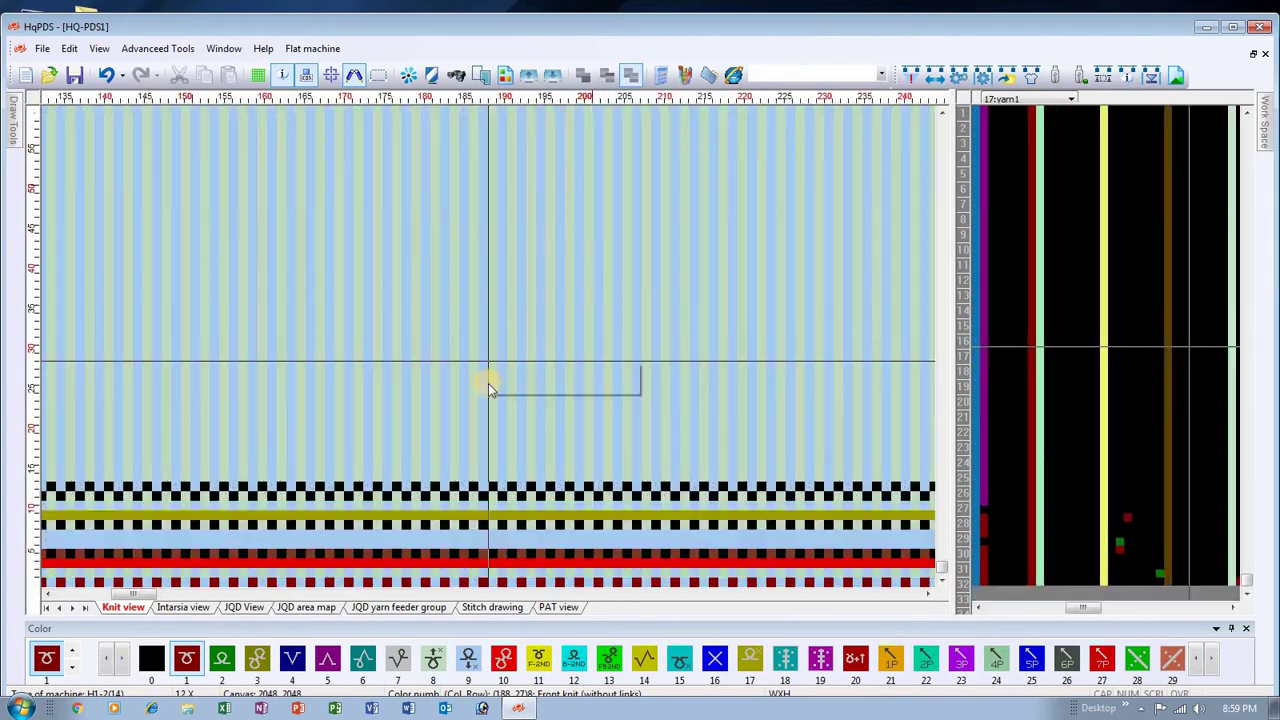
scroll(488, 383, "down", 6)
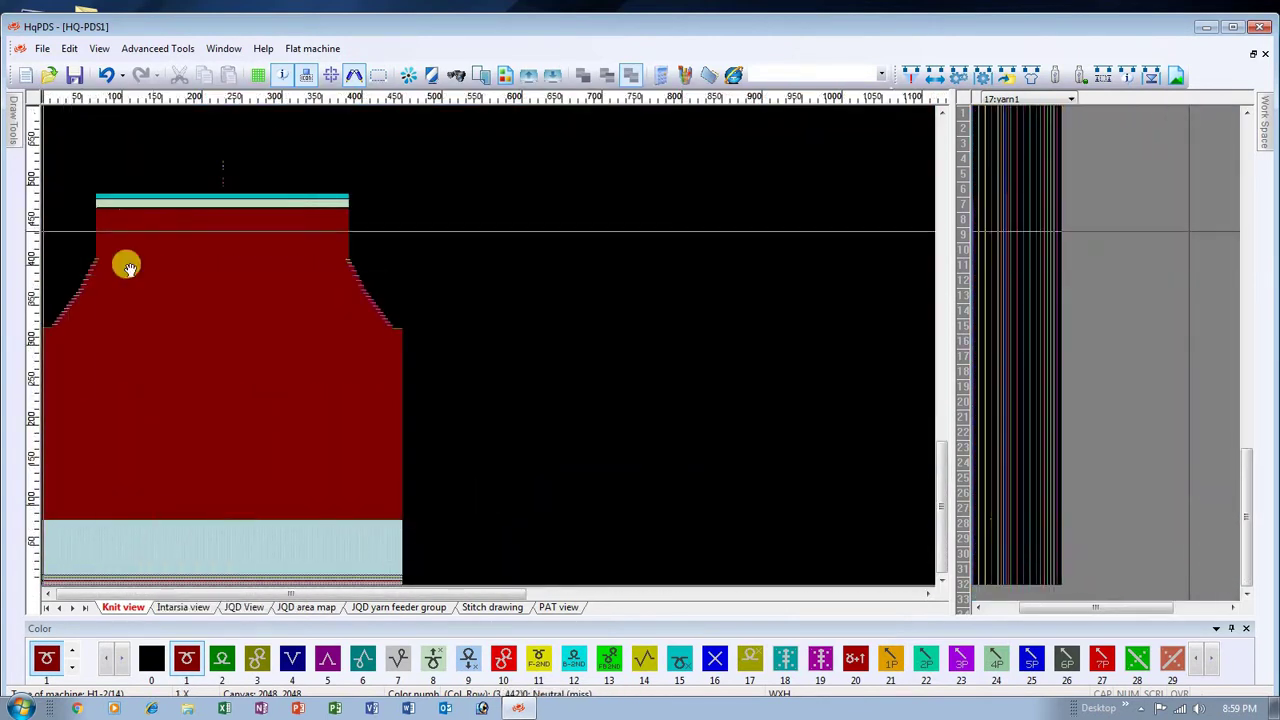
scroll(486, 346, "up", 4)
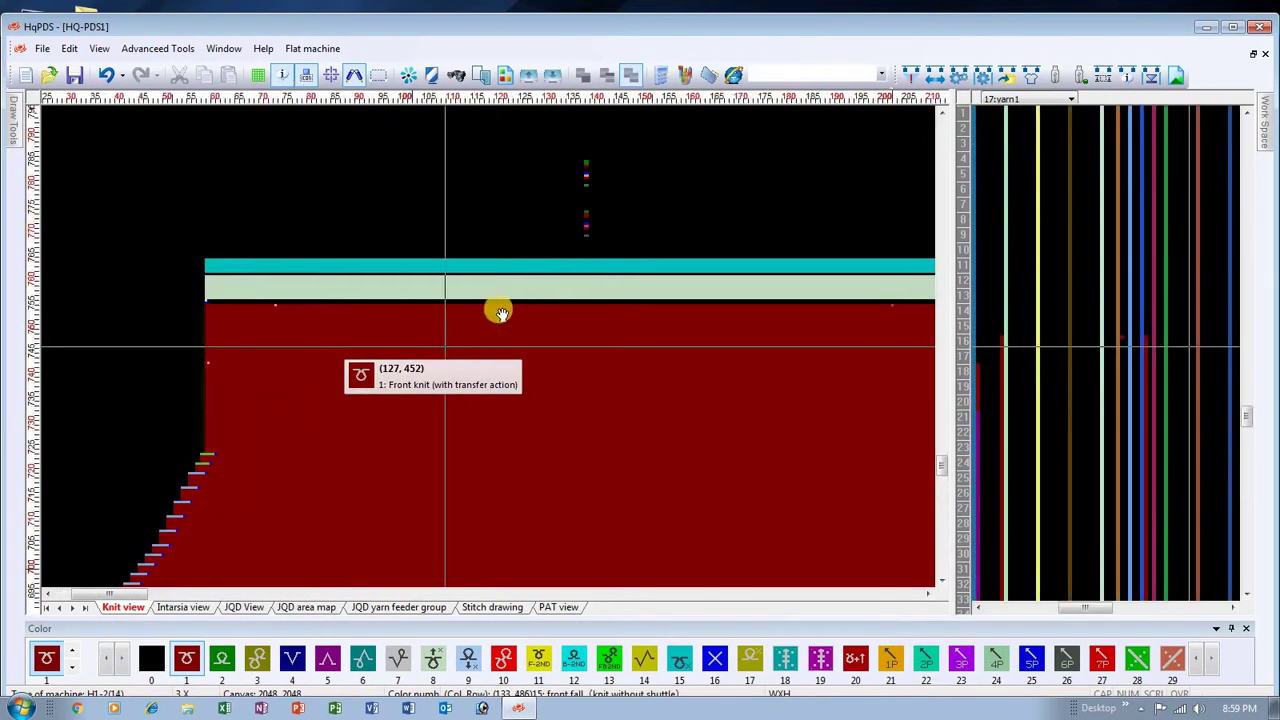
scroll(488, 346, "up", 3)
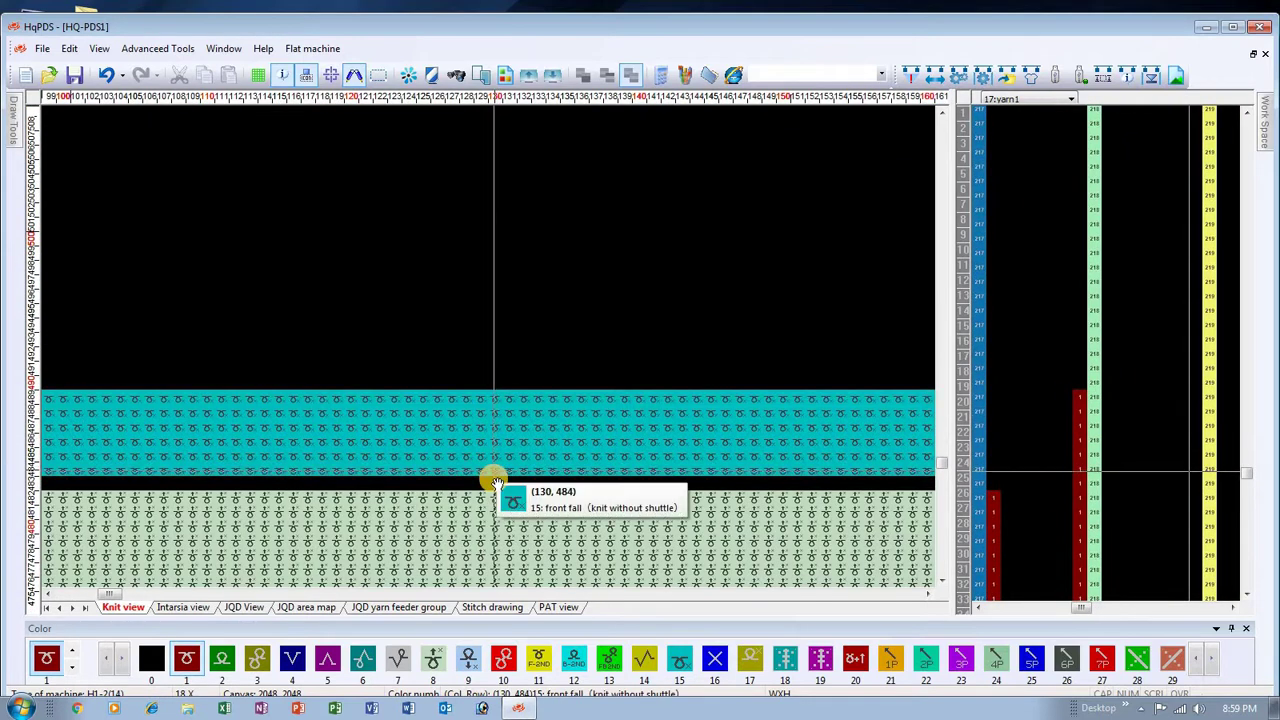
scroll(489, 348, "down", 3)
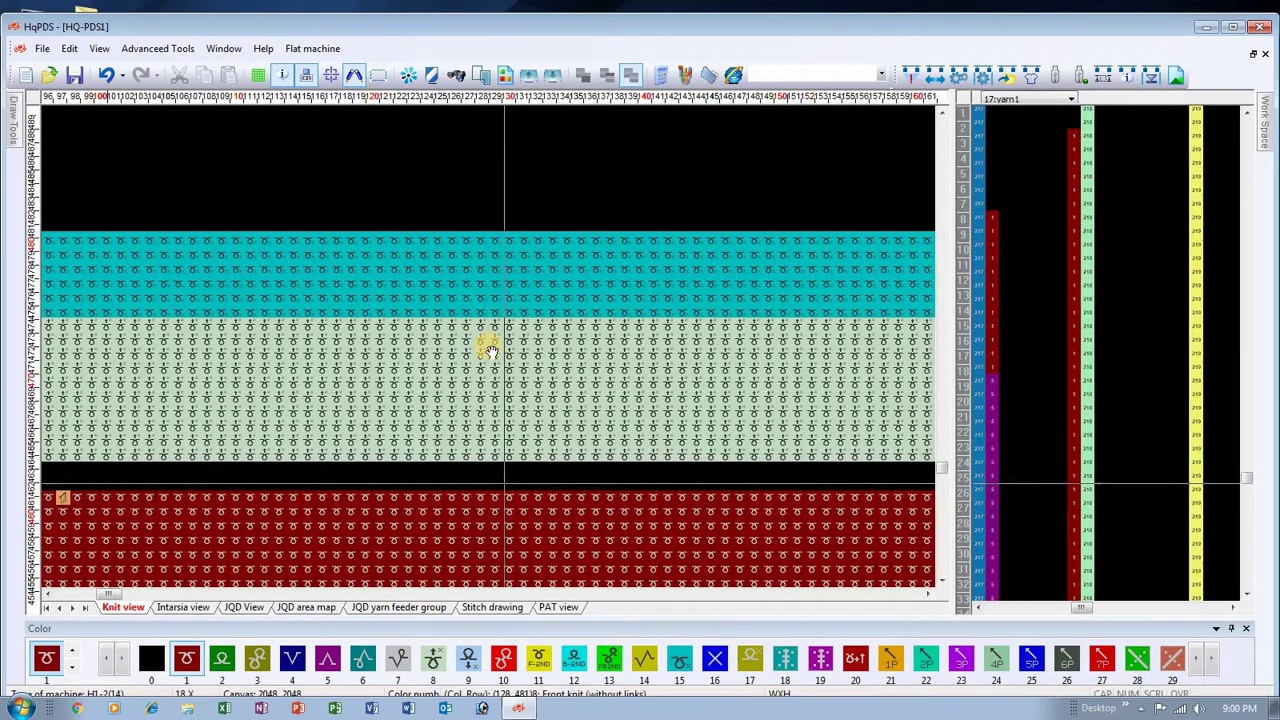
scroll(489, 348, "up", 2)
Check the area below the top bands, the sleeve's full outline and the ribbing at its base
left_click_drag(394, 429, 562, 256)
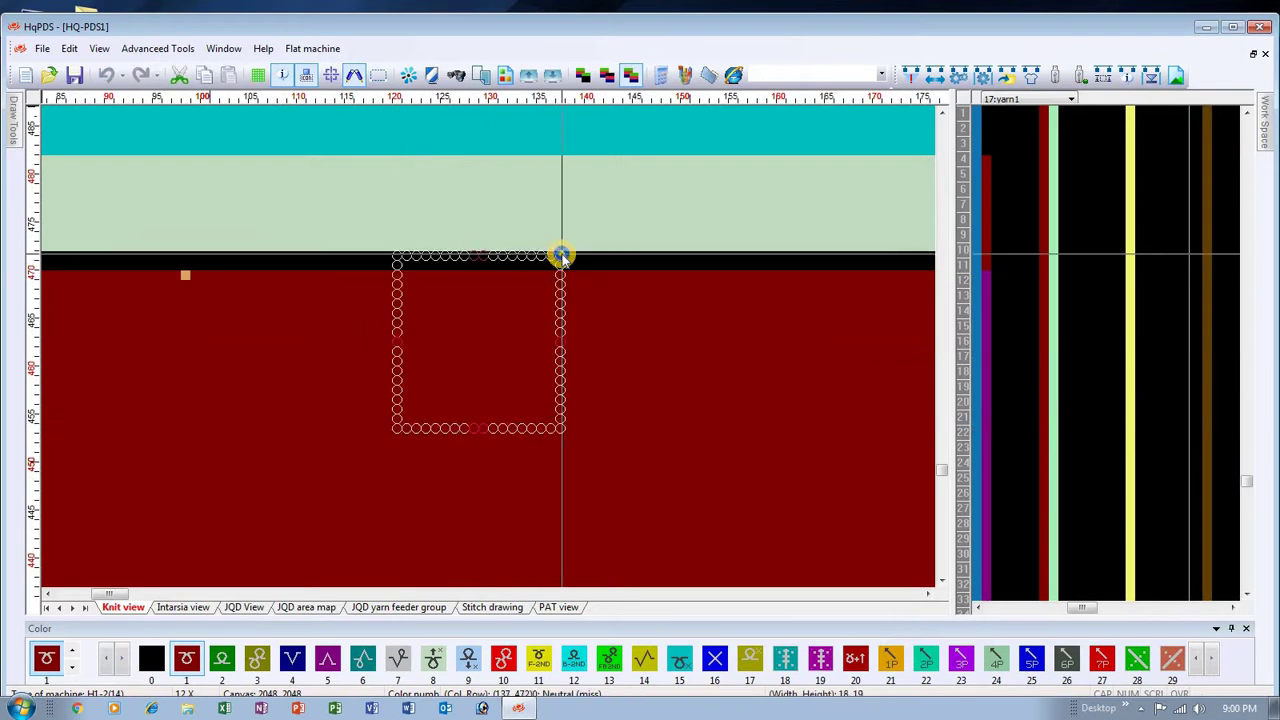
scroll(489, 349, "down", 5)
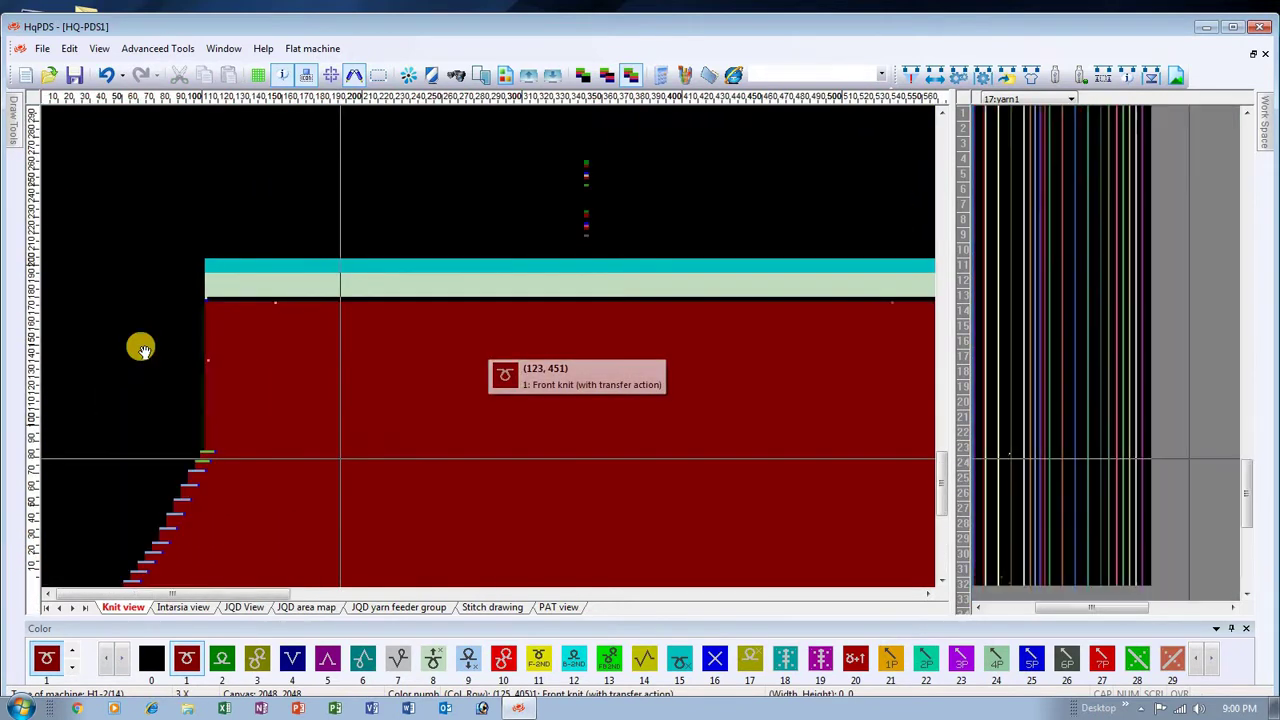
scroll(141, 348, "down", 3)
scroll(186, 426, "down", 2)
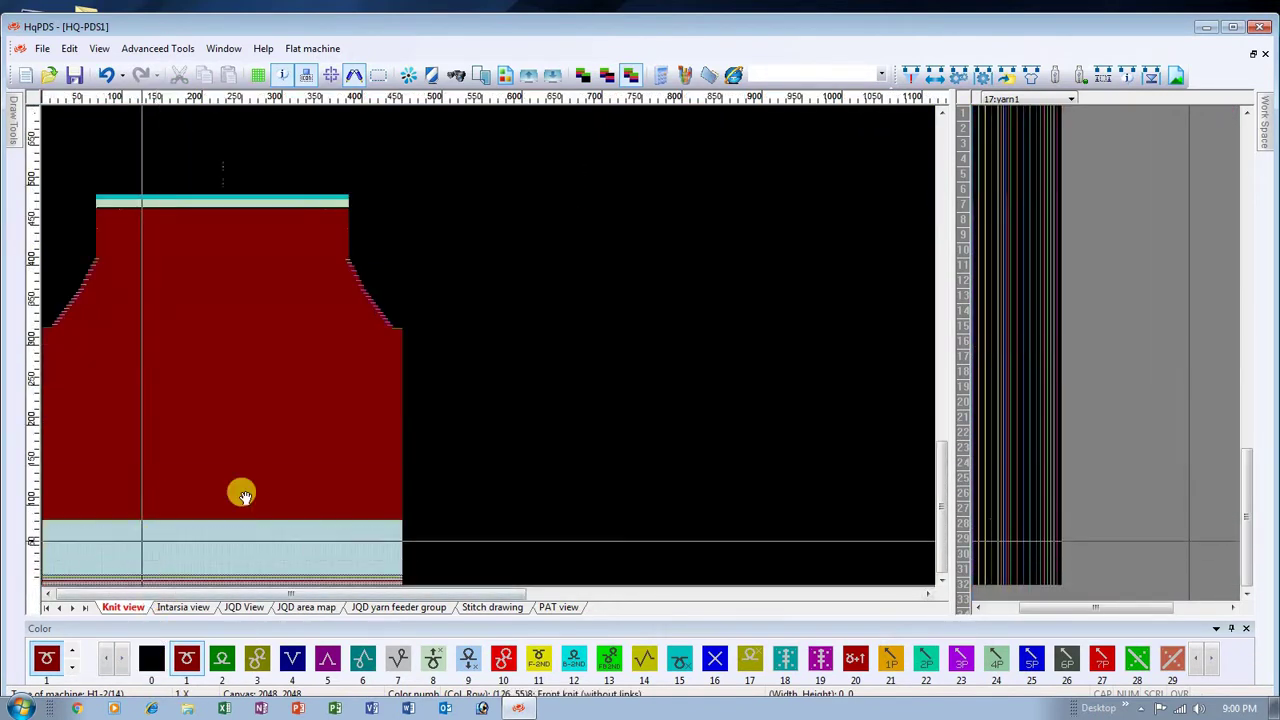
scroll(414, 414, "up", 5)
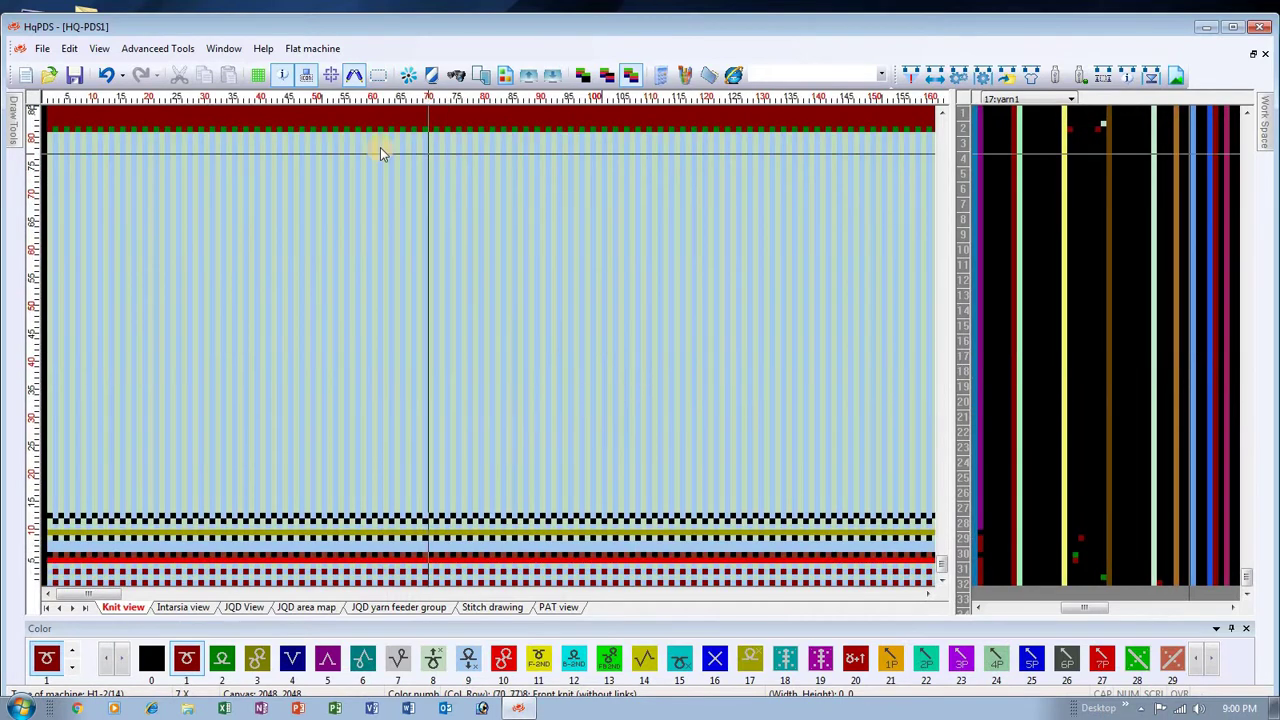
Save the pattern under the name 32-m-b as an HQ-PDS file in the HQPDS folder
left_click(1231, 28)
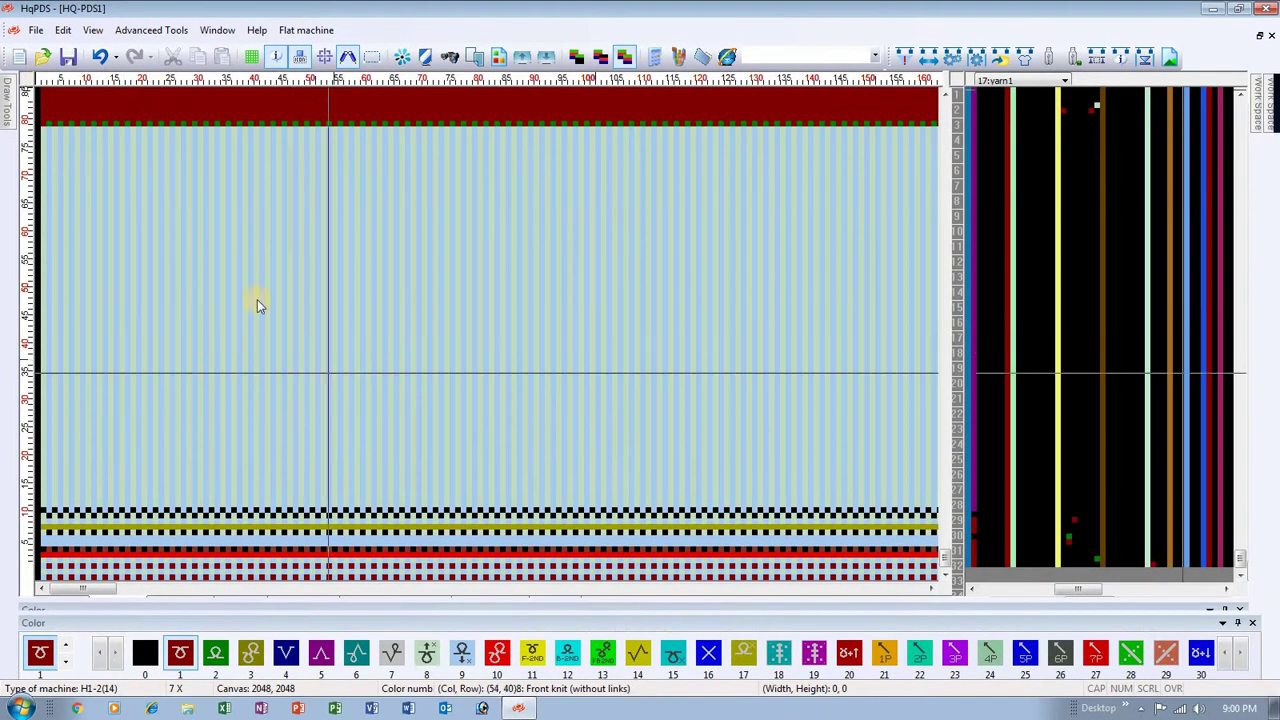
left_click(35, 30)
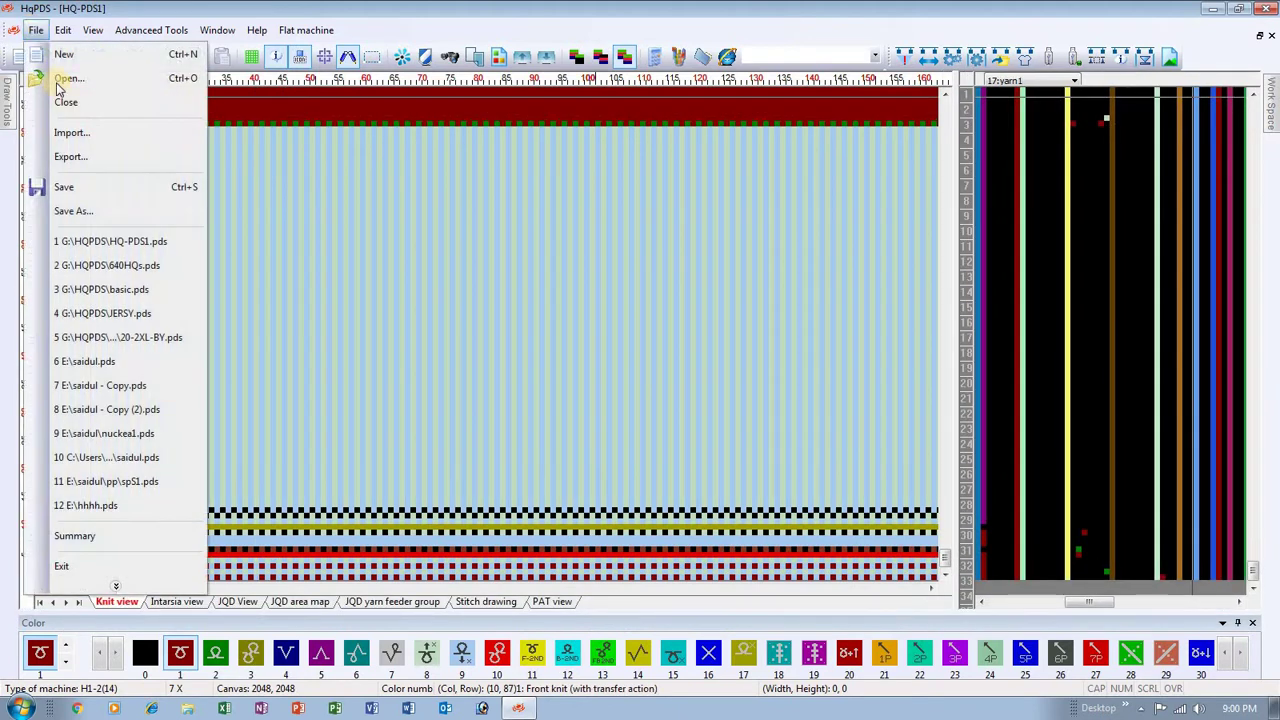
left_click(77, 213)
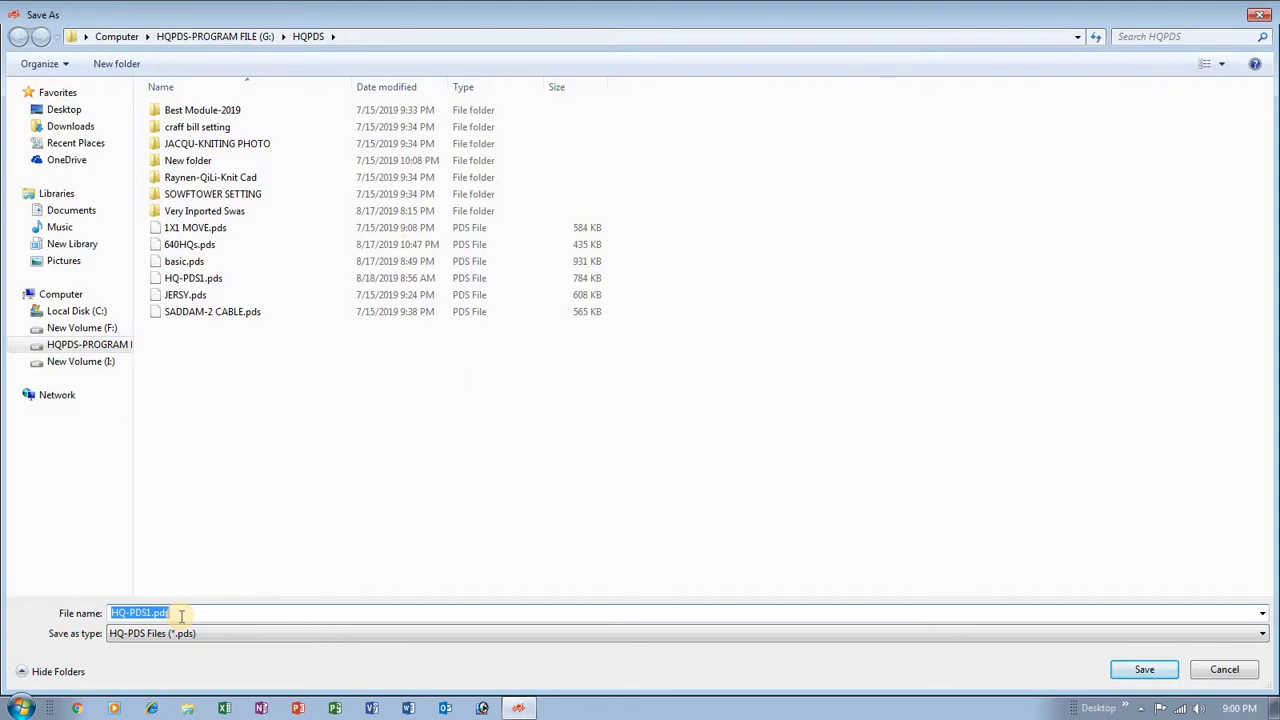
type("32-m-b")
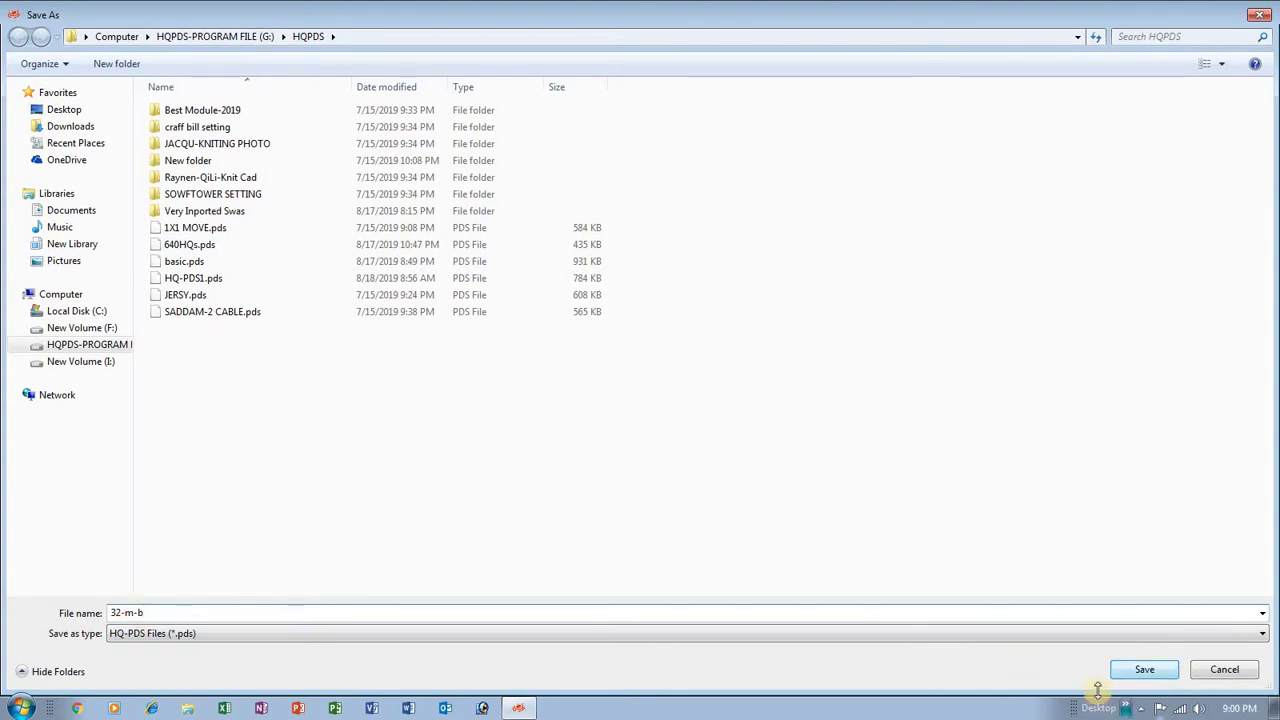
left_click(1122, 668)
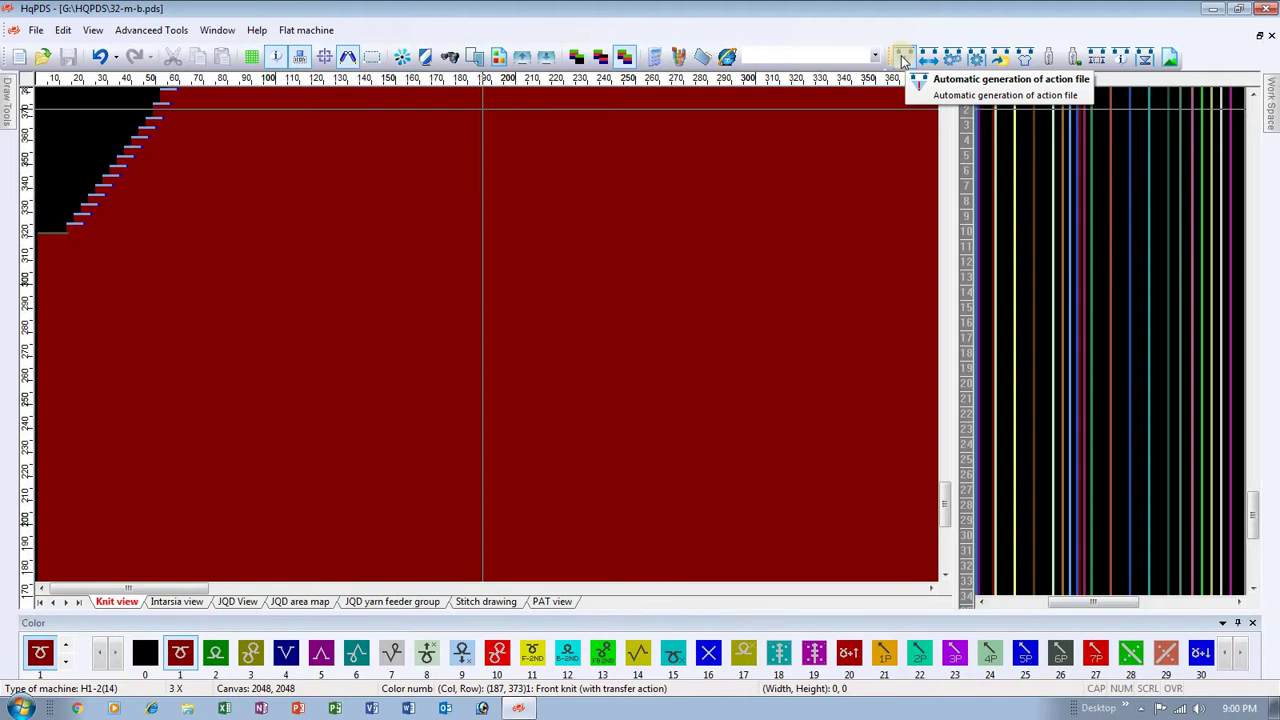
Generate the action file for the H1-2 machine with the existing compilation options and dismiss the compiling information
left_click(901, 55)
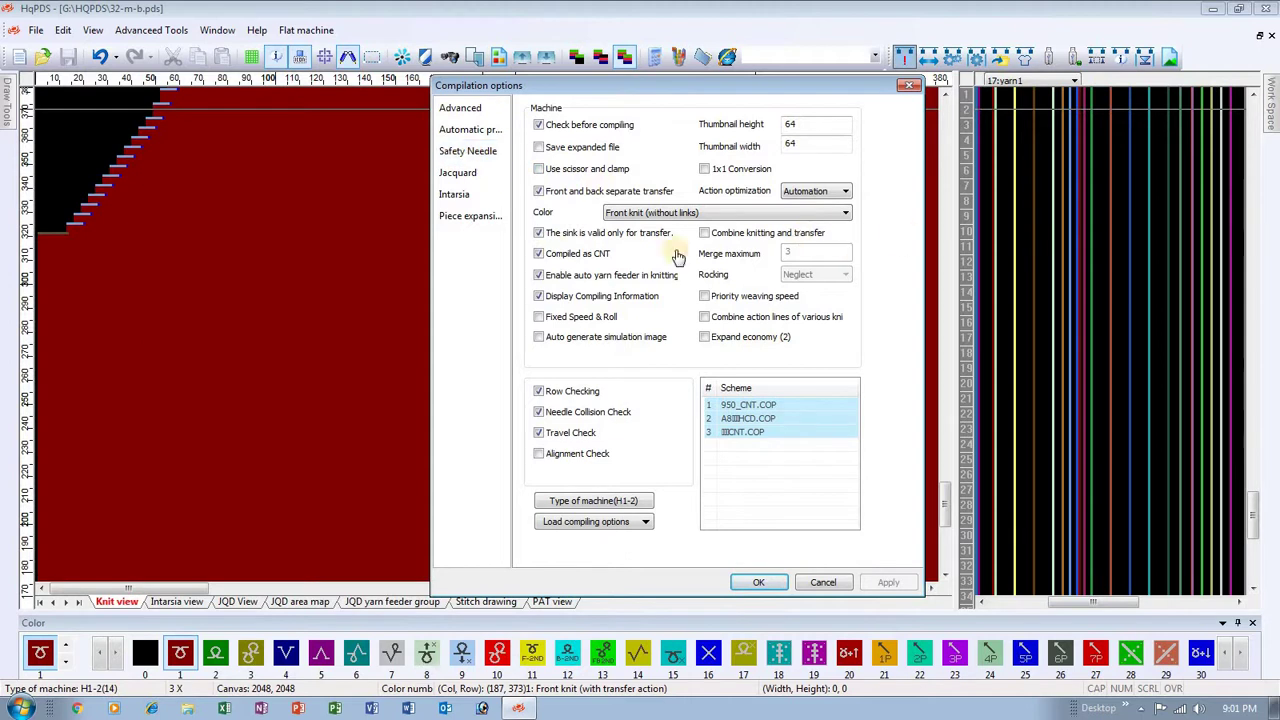
left_click(492, 129)
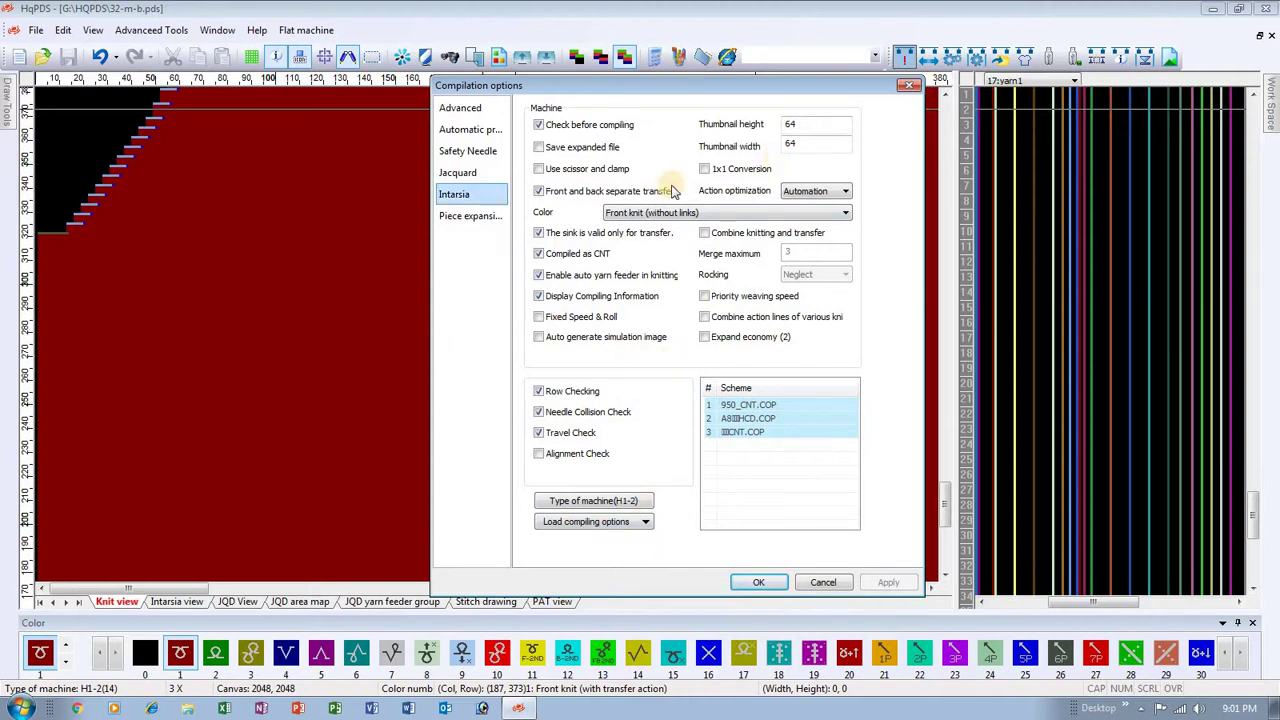
left_click(460, 173)
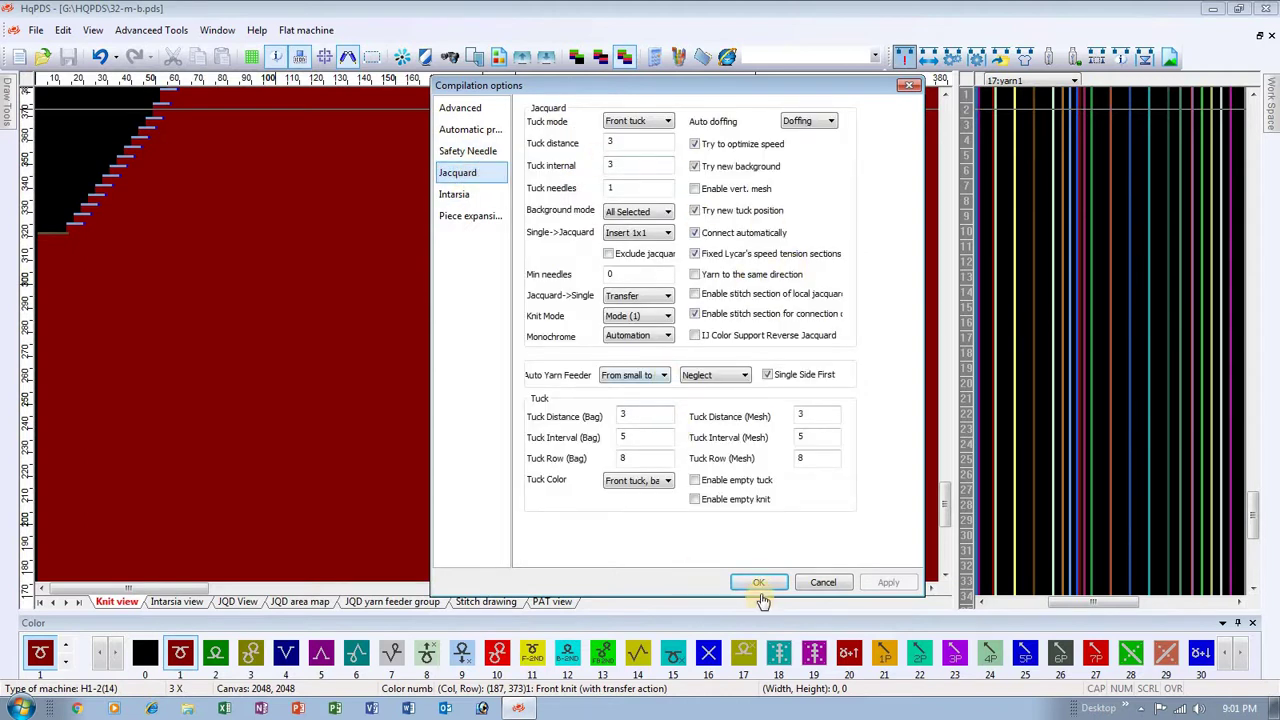
left_click(758, 583)
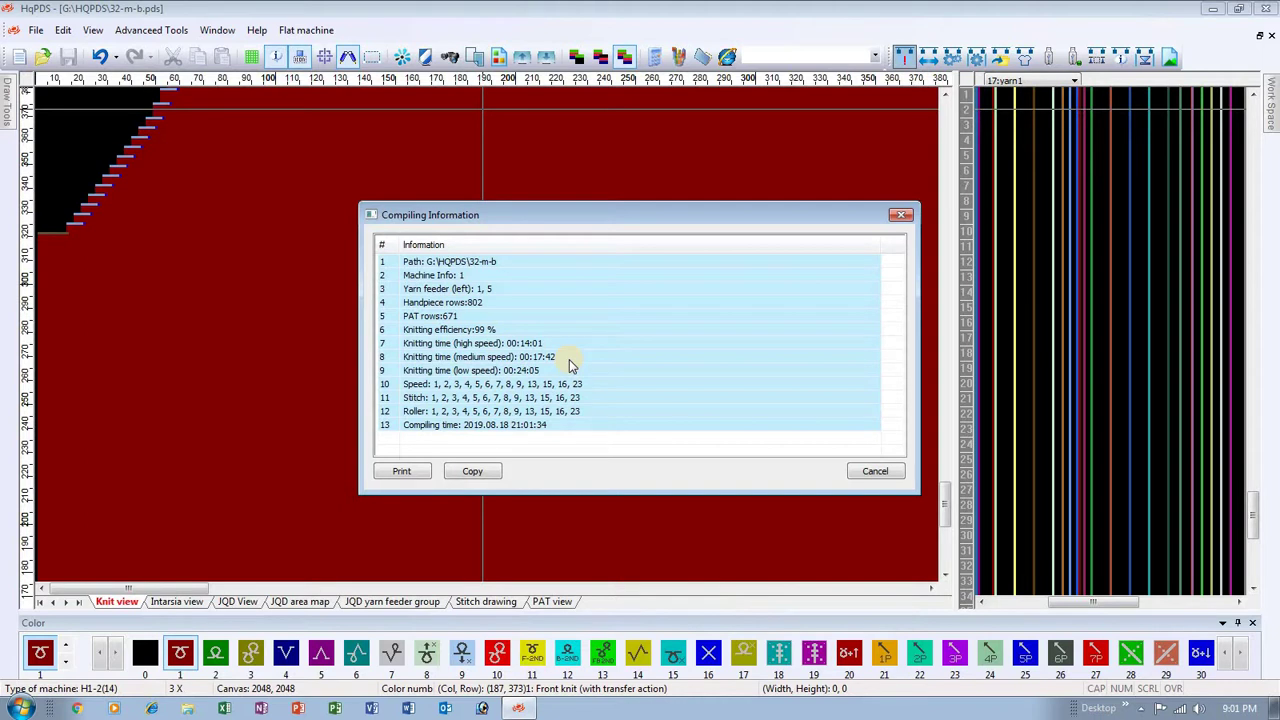
left_click(866, 468)
Examine the compiled pattern's expanded rows, including the narrowing transfers along the side edges and the bands at the top
scroll(187, 337, "down", 2)
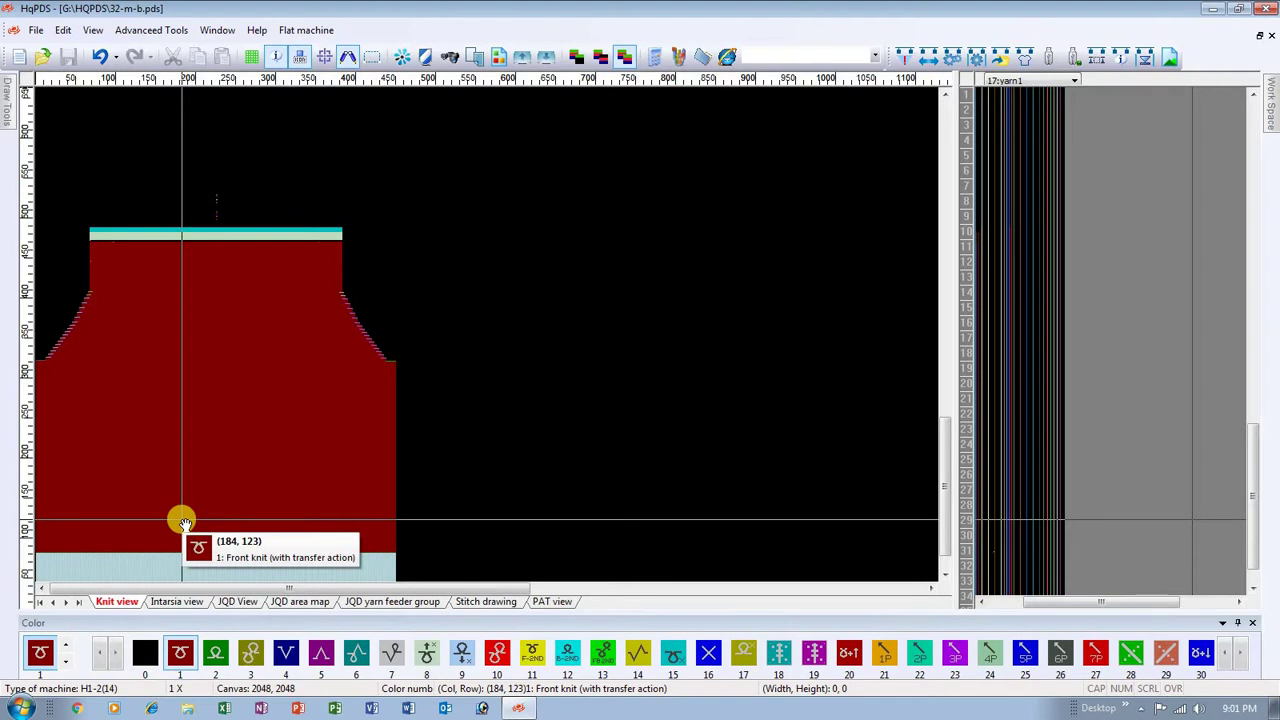
scroll(184, 512, "up", 1)
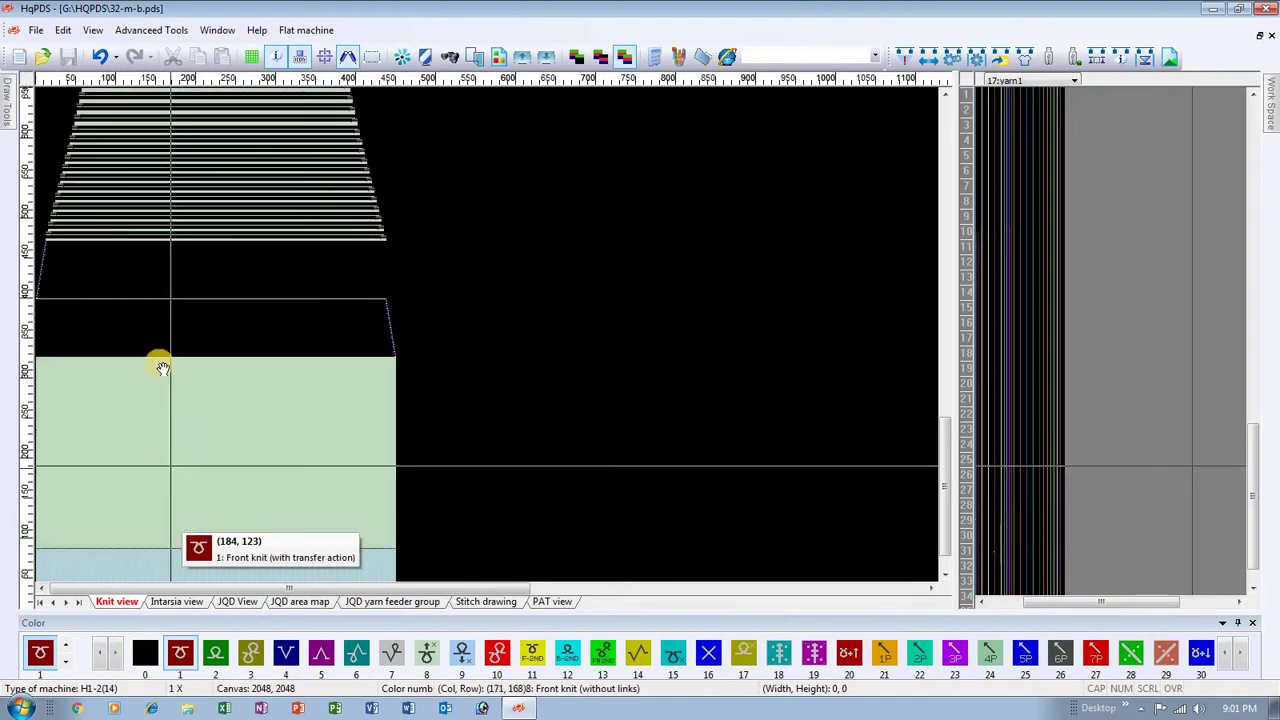
scroll(334, 337, "up", 1)
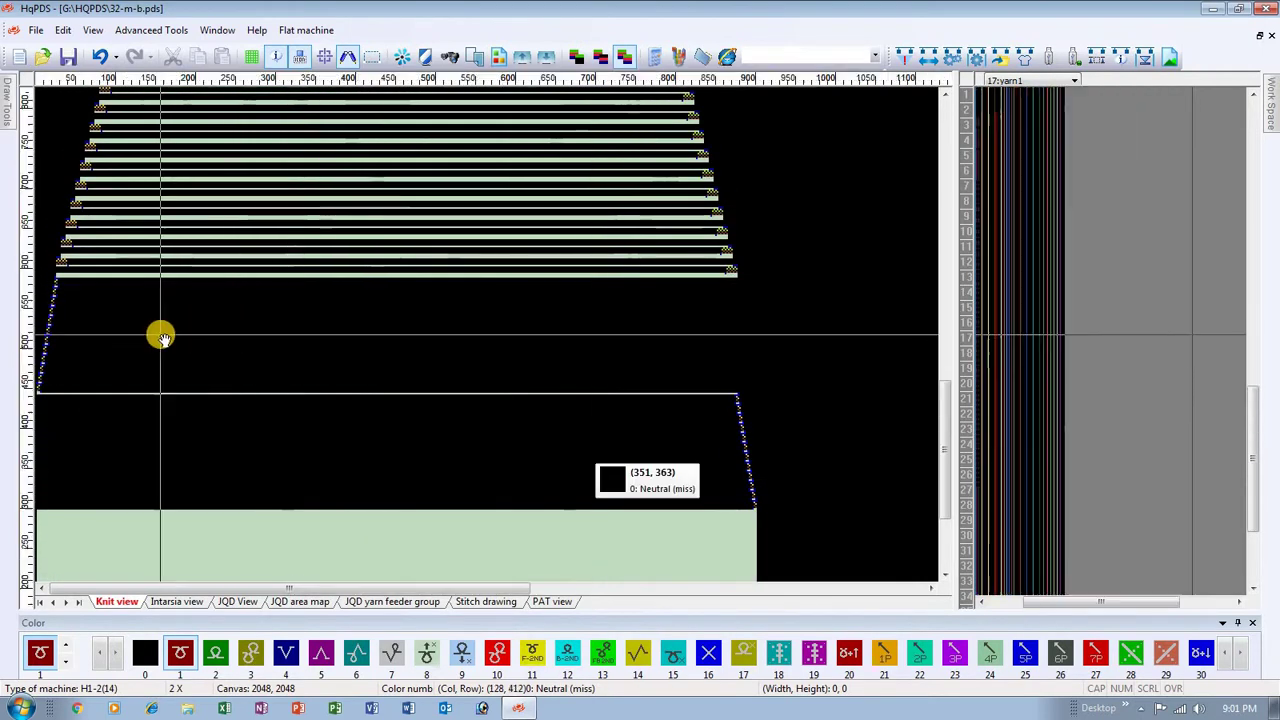
scroll(189, 269, "up", 1)
scroll(302, 140, "up", 1)
scroll(126, 334, "down", 2)
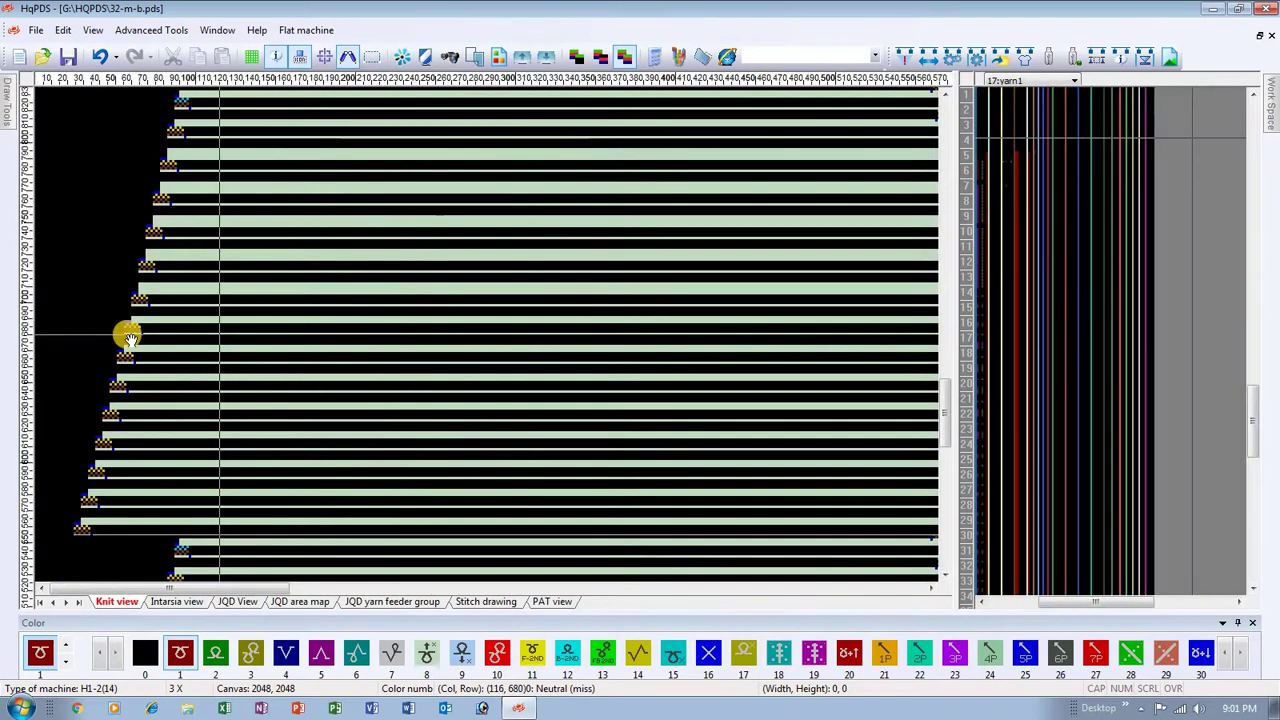
scroll(331, 343, "up", 2)
scroll(143, 337, "down", 2)
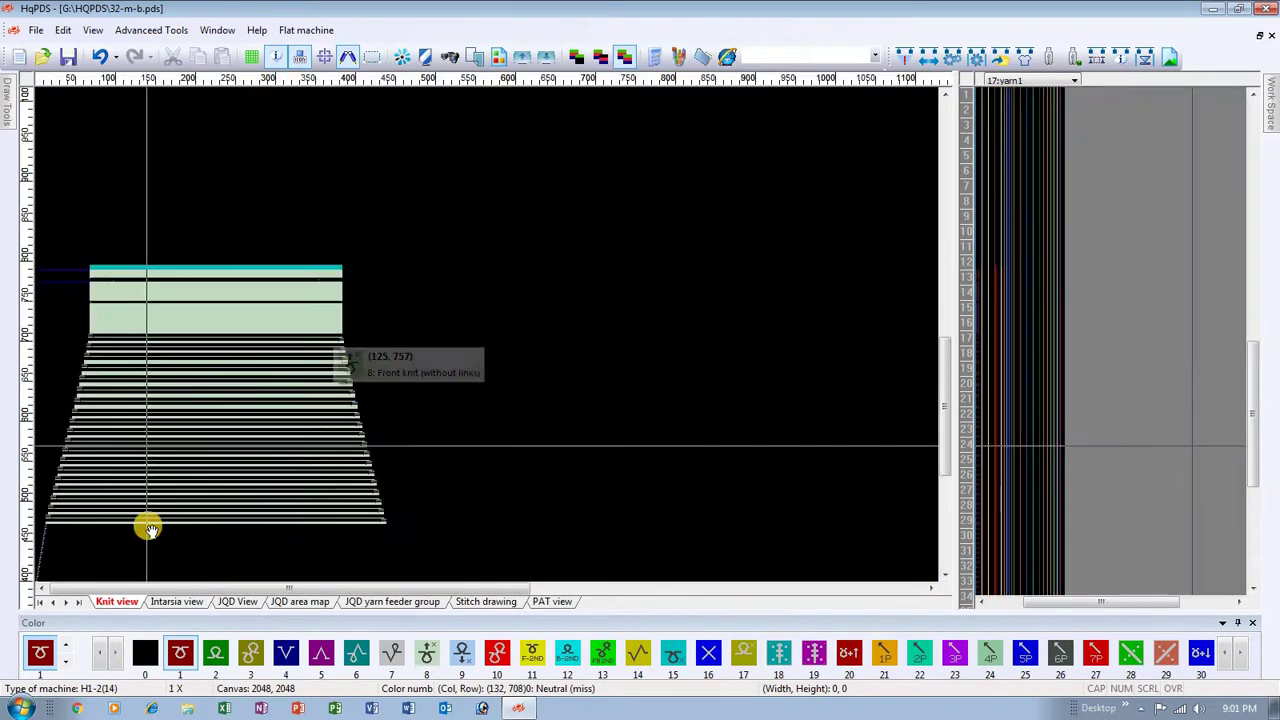
scroll(107, 337, "up", 1)
scroll(107, 337, "down", 1)
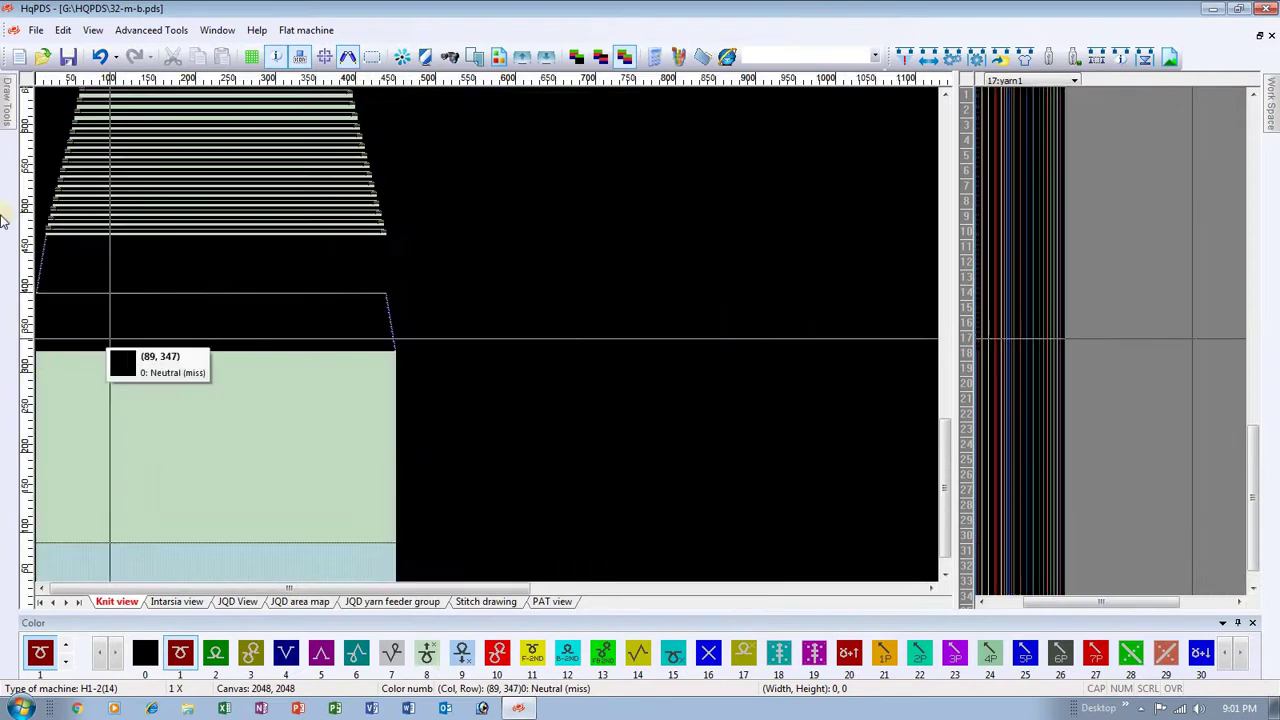
Undo the compiled expansion of the pattern and check the sleeve's body and ribbing
left_click(103, 60)
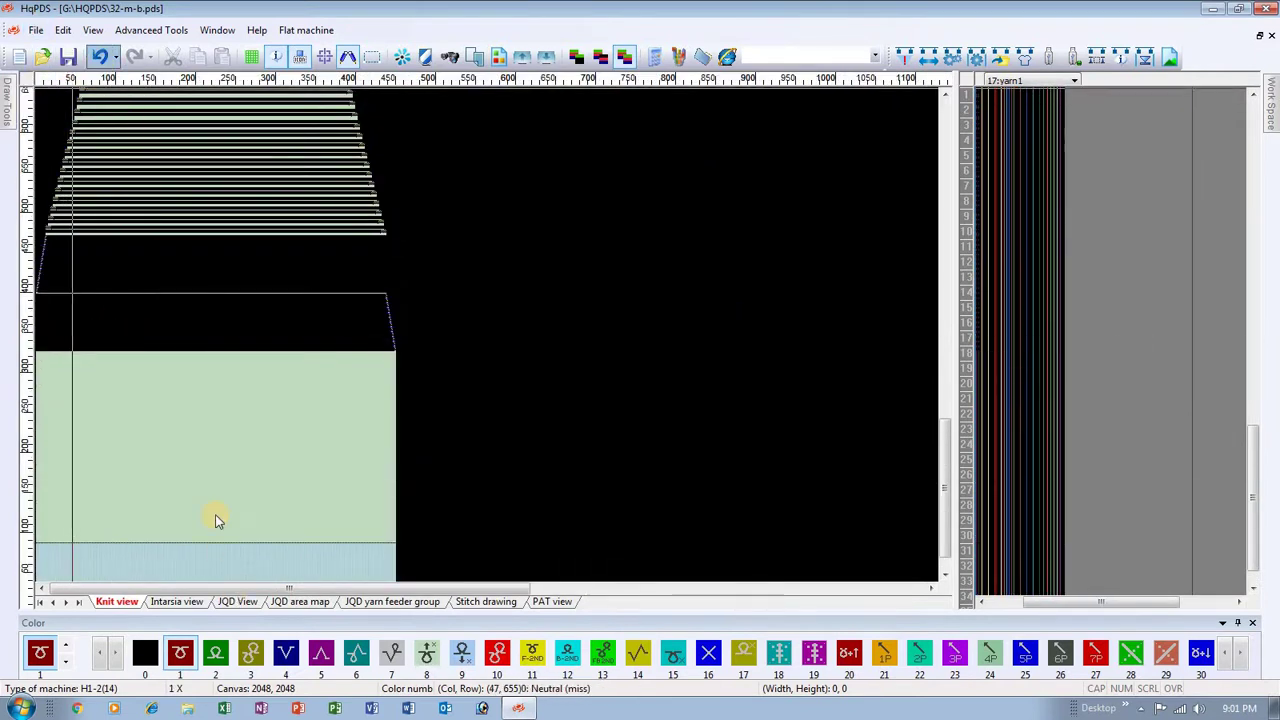
scroll(486, 334, "up", 1)
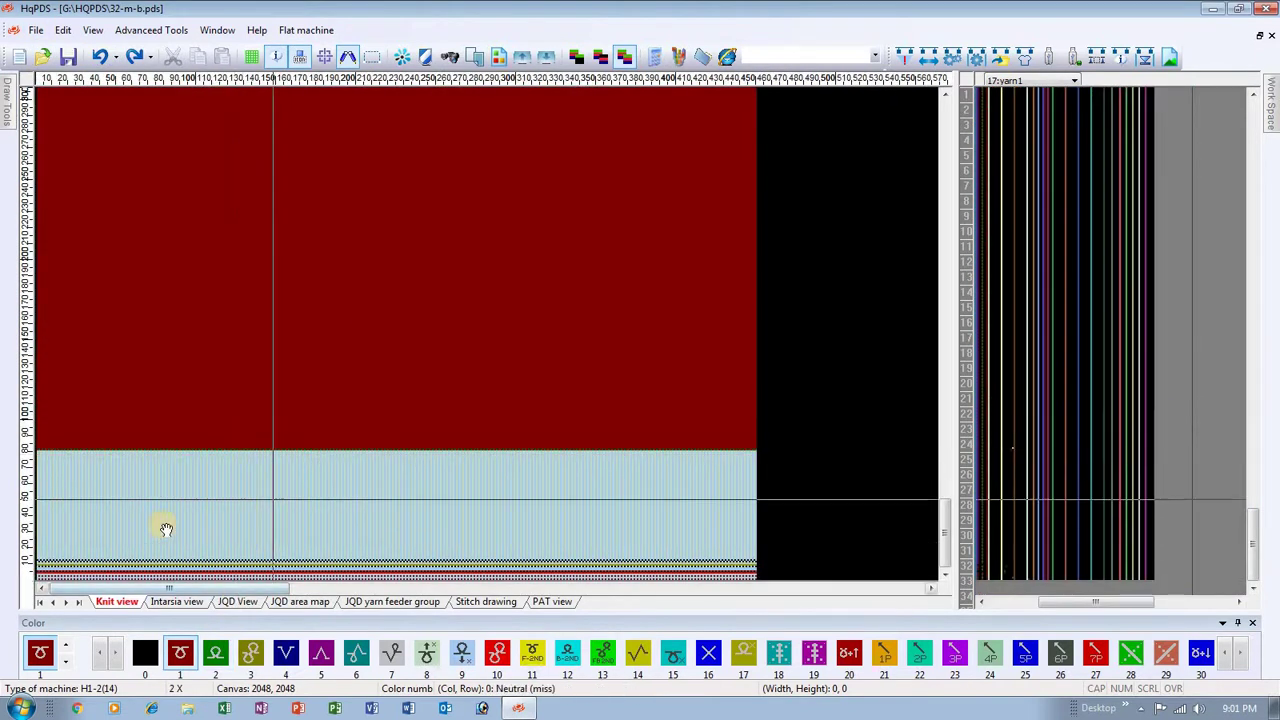
scroll(165, 510, "down", 1)
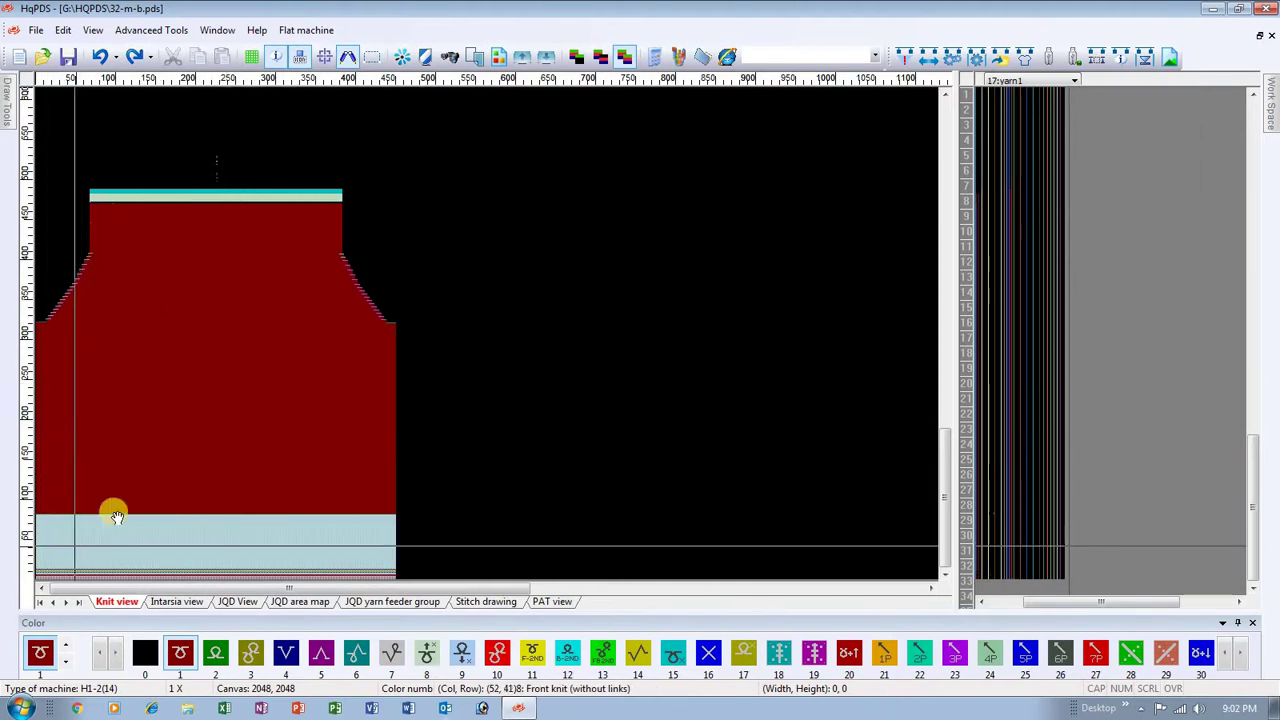
scroll(114, 509, "up", 2)
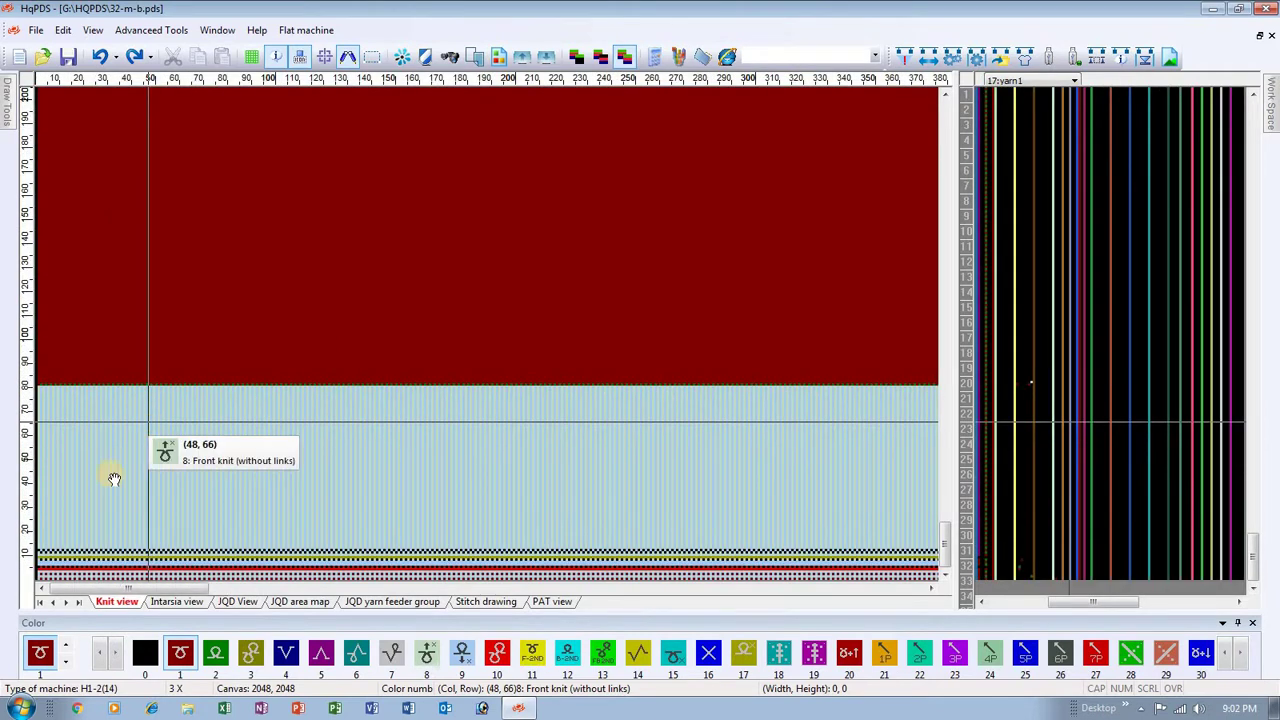
scroll(110, 475, "down", 2)
scroll(146, 337, "up", 2)
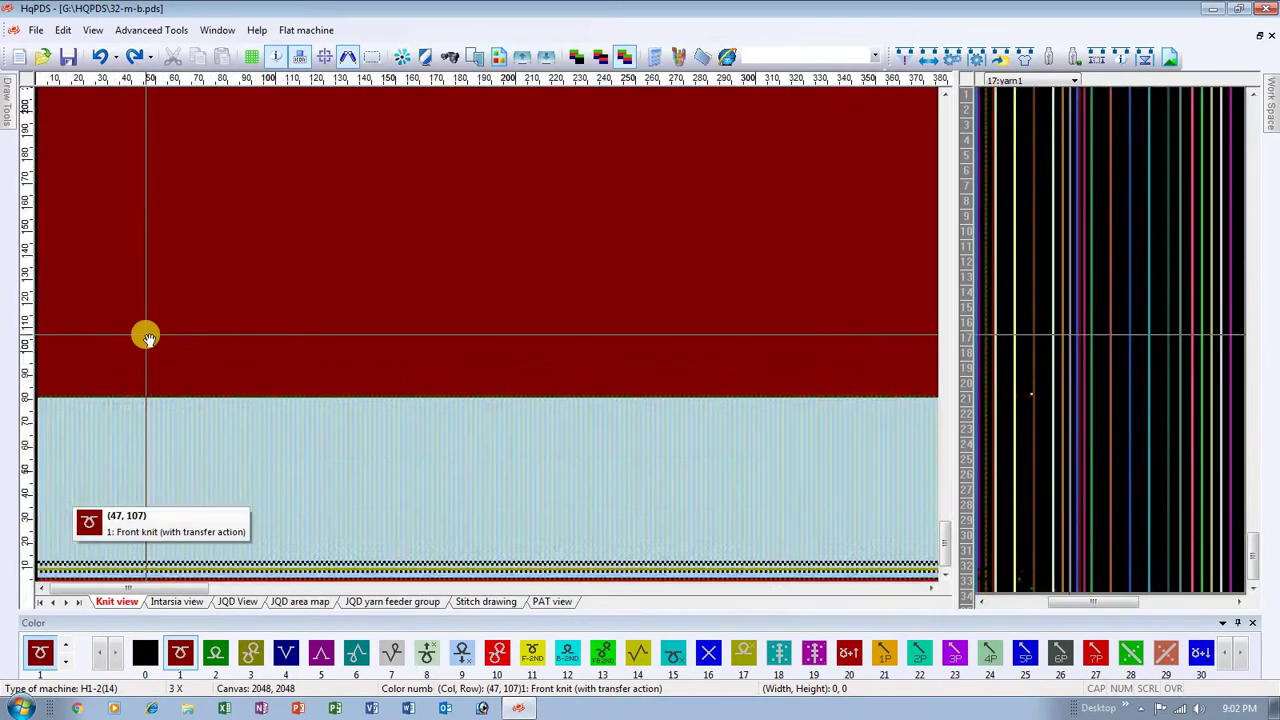